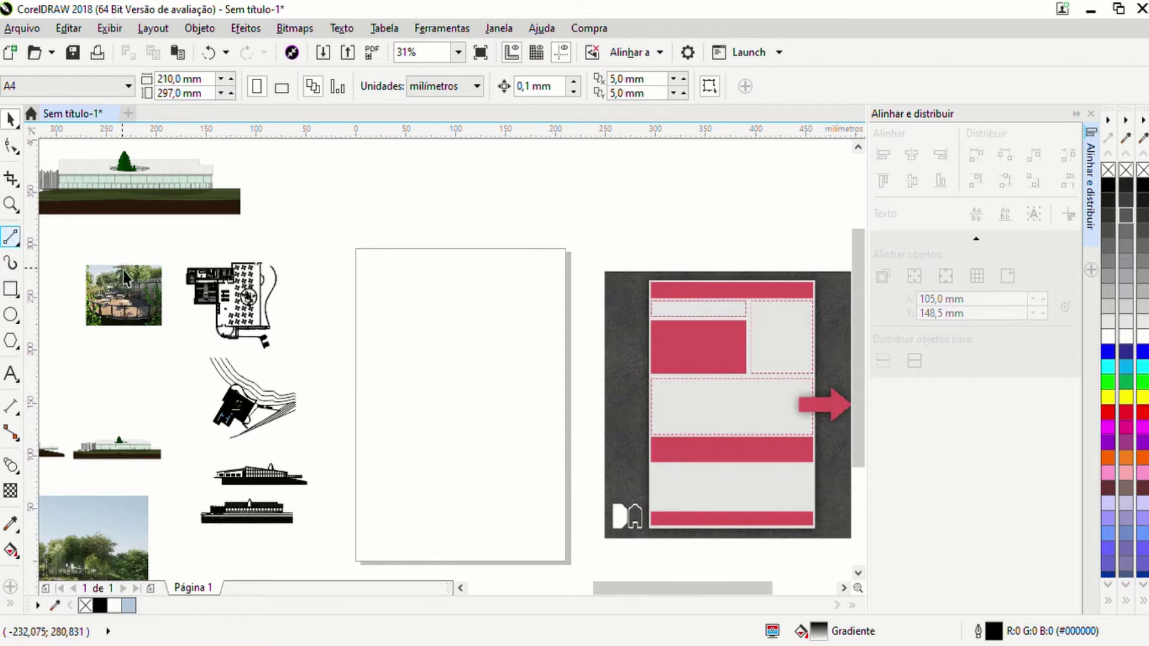
click(11, 237)
key(space)
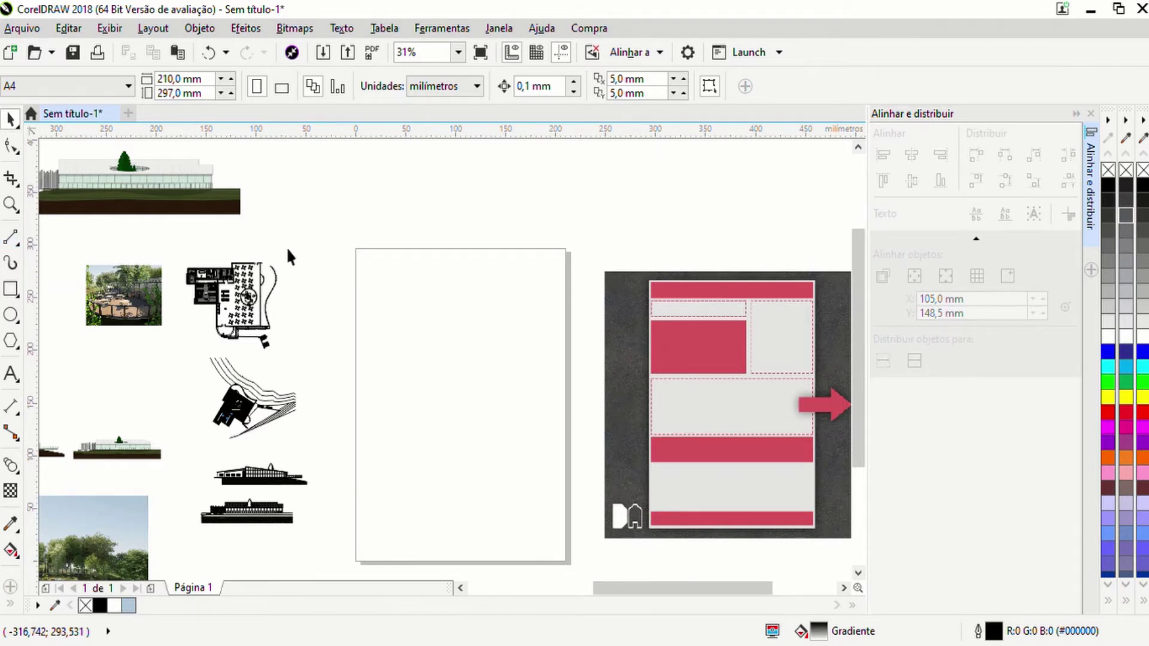
click(22, 245)
click(23, 274)
click(22, 302)
click(18, 314)
click(9, 377)
click(18, 471)
click(12, 496)
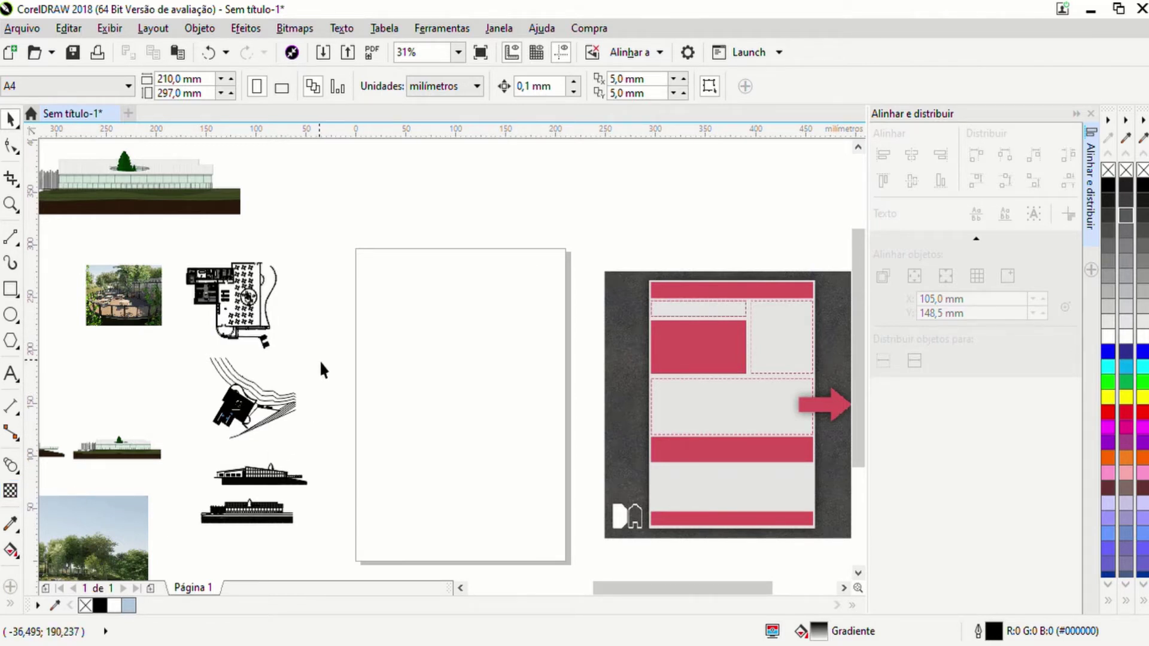
Step: Examine the reference layout diagram and the finished BIBLIOTECA X board beside the blank page
scroll(359, 428, down, 2)
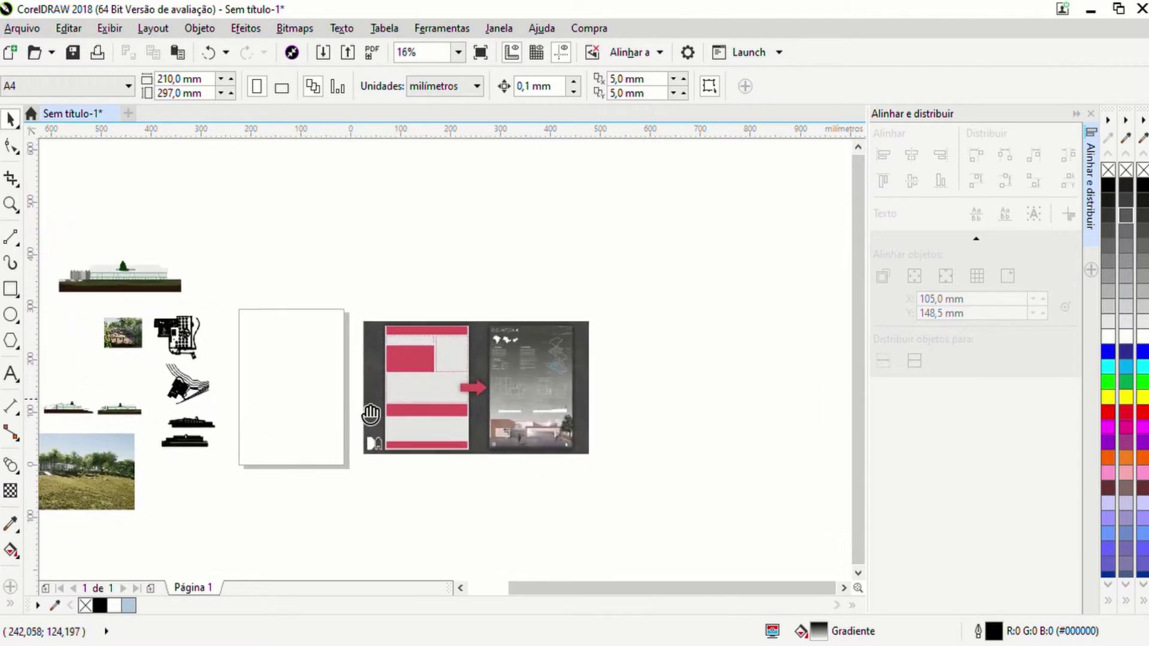
scroll(488, 400, up, 2)
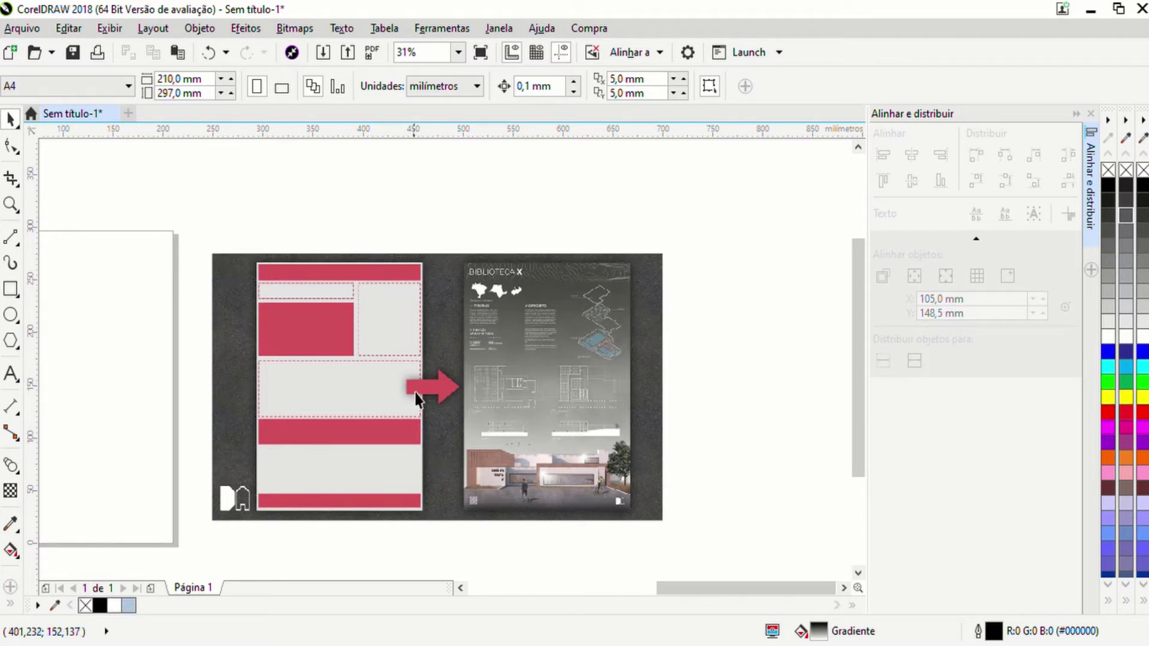
scroll(608, 403, up, 2)
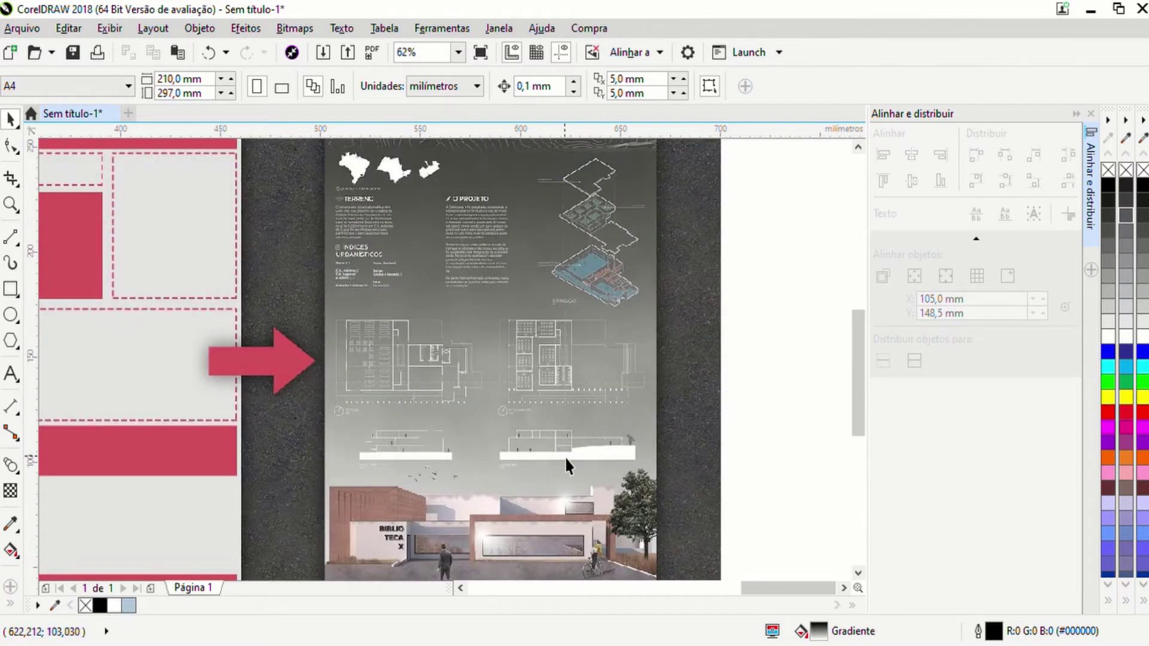
scroll(565, 461, down, 1)
scroll(489, 401, up, 2)
scroll(491, 473, down, 1)
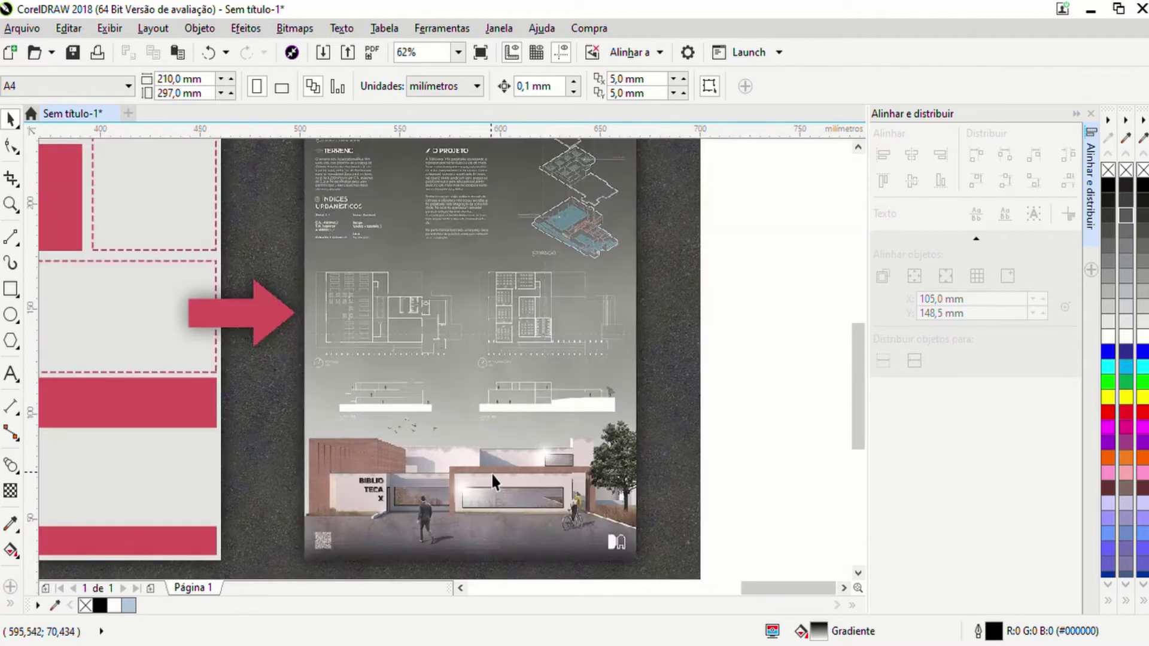
drag(491, 472, 474, 428)
drag(483, 358, 494, 440)
scroll(364, 299, up, 1)
scroll(374, 318, down, 2)
drag(424, 346, 579, 354)
drag(377, 410, 465, 362)
scroll(397, 361, up, 1)
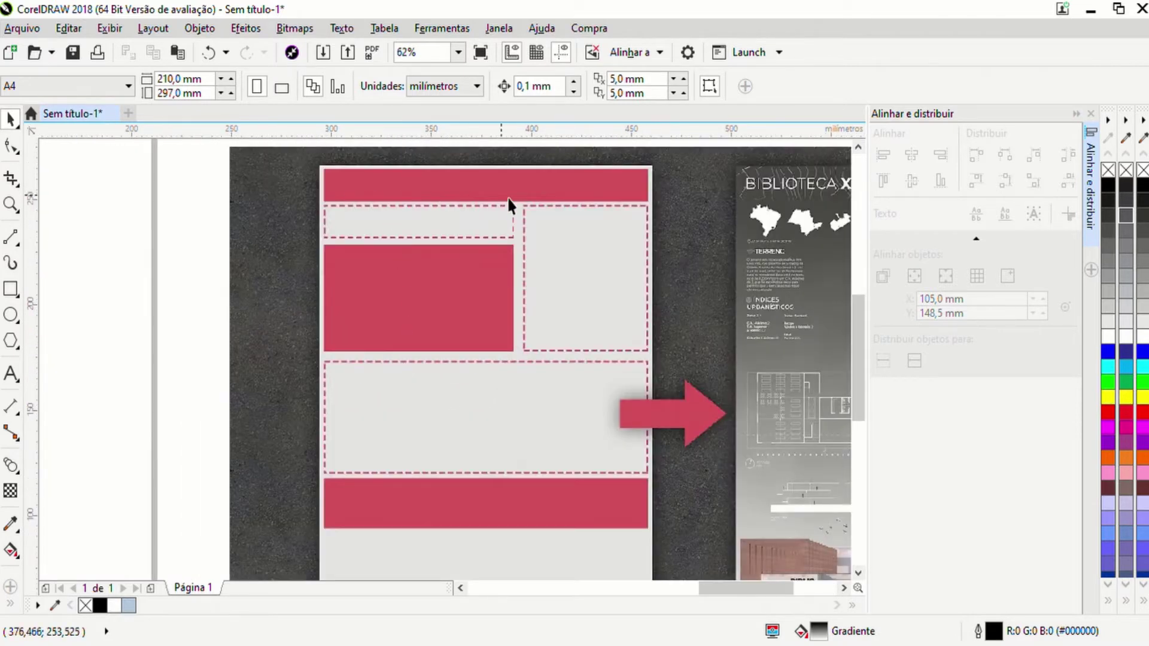
scroll(510, 463, down, 1)
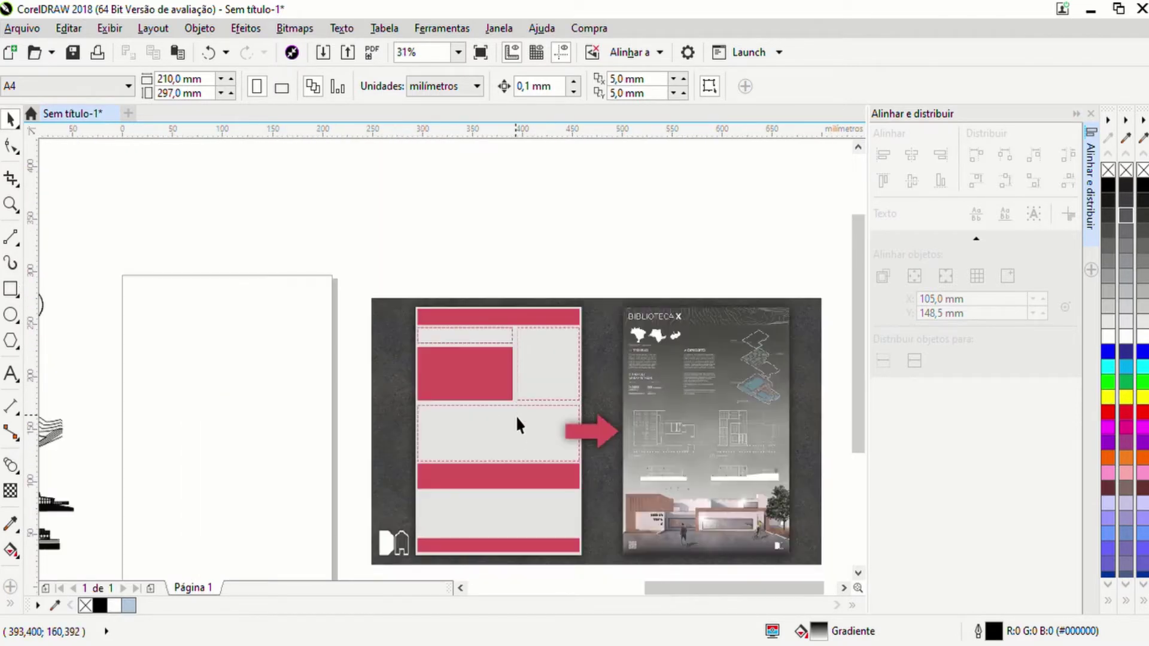
drag(516, 419, 477, 345)
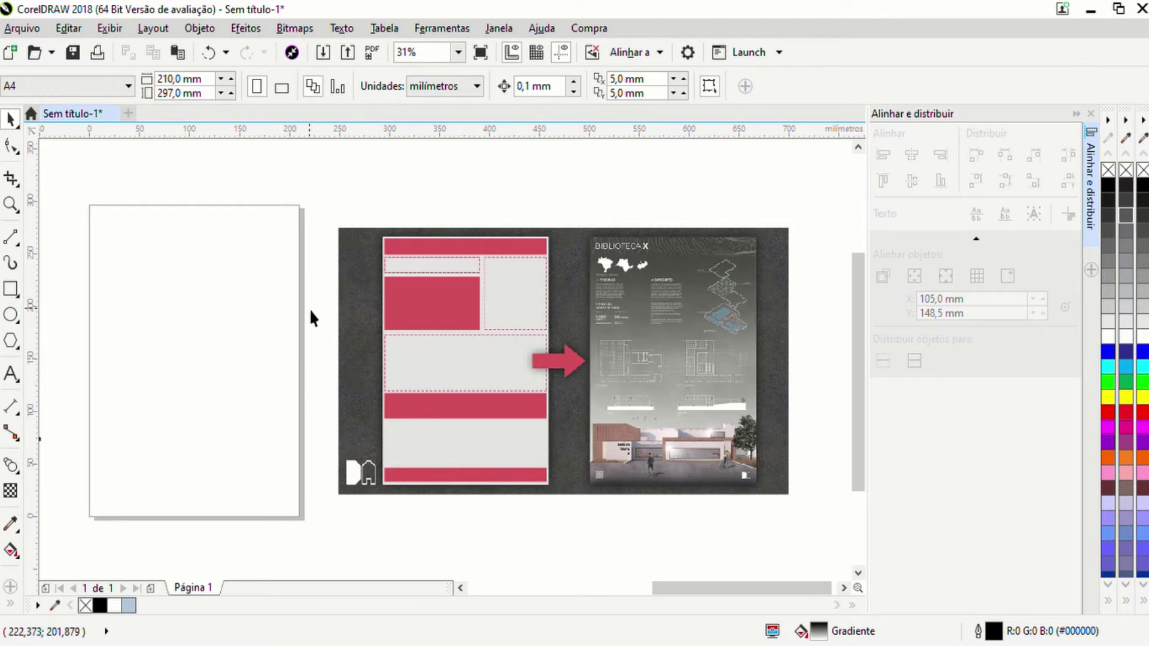
drag(264, 361, 543, 371)
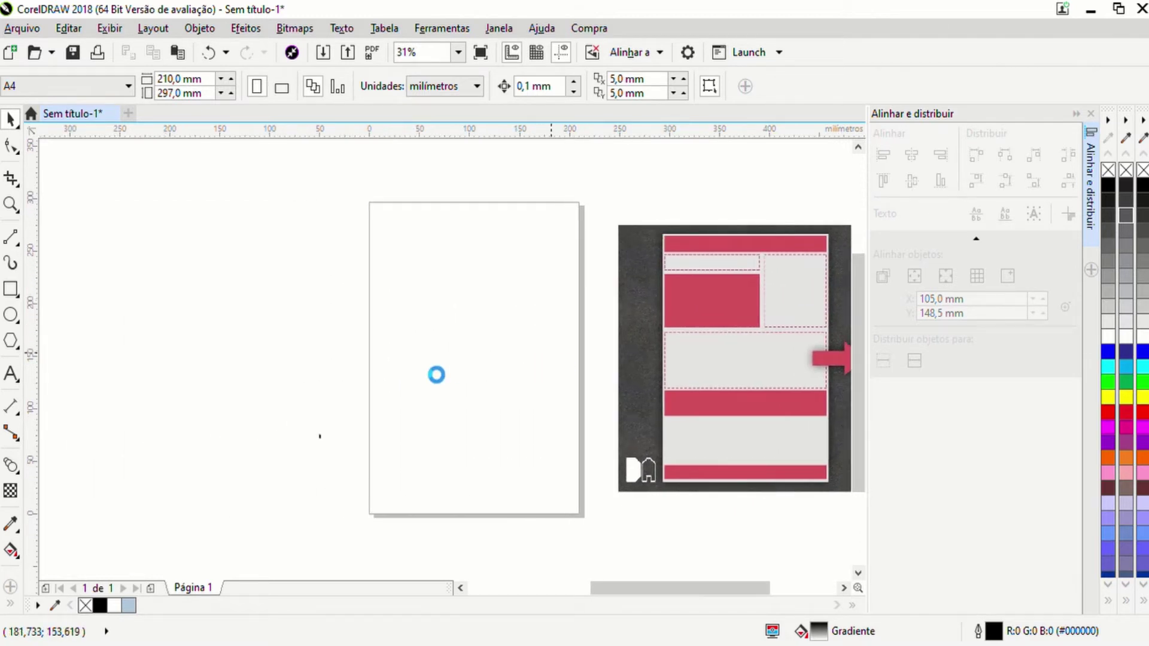
scroll(423, 362, down, 1)
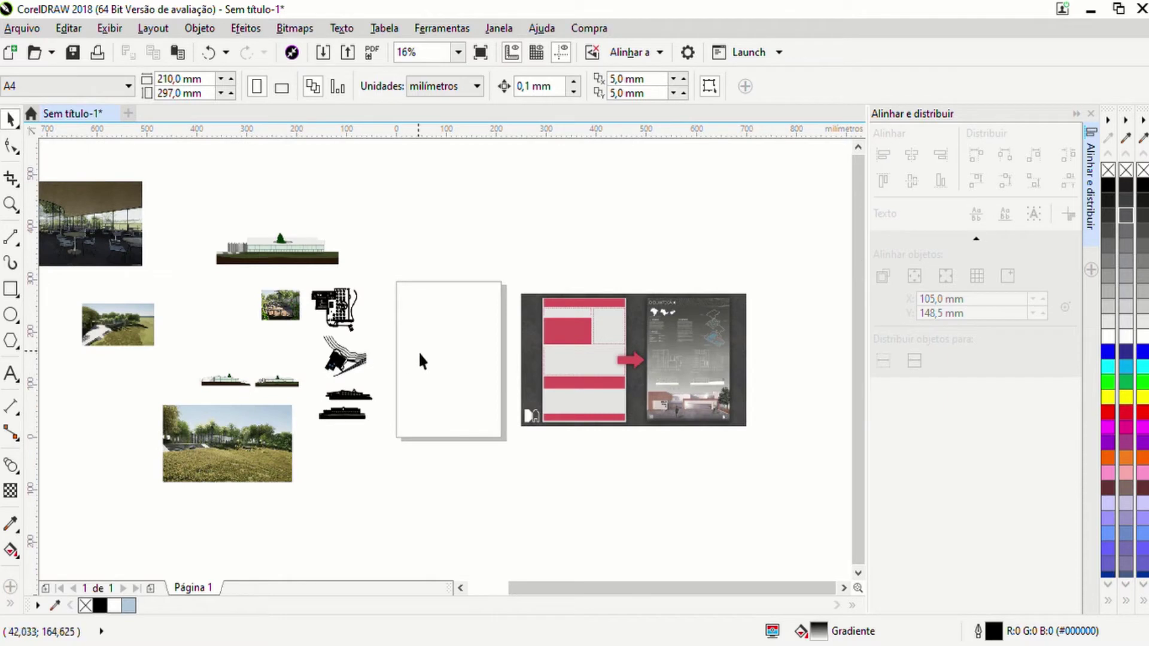
scroll(426, 357, up, 1)
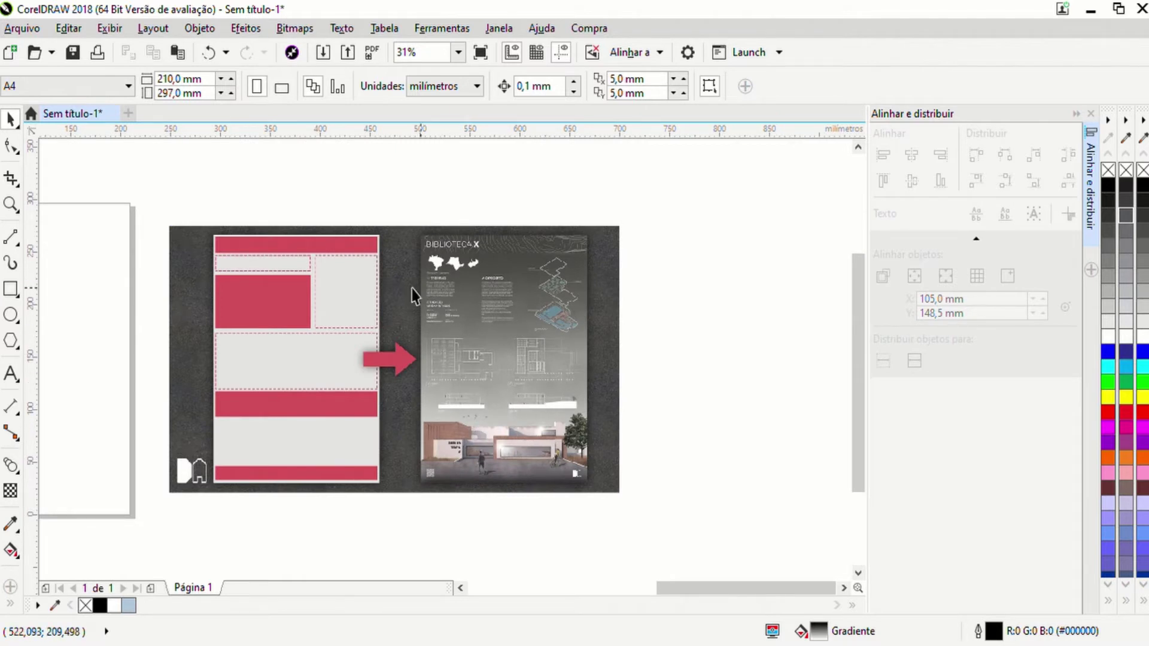
drag(136, 344, 449, 392)
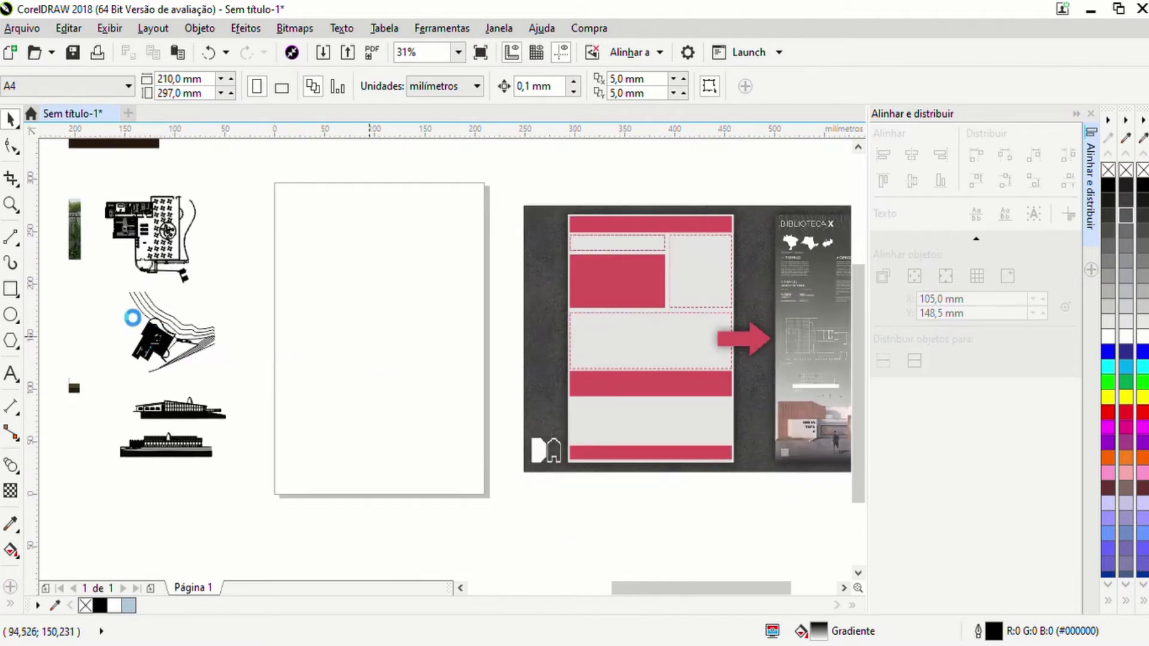
Step: Create a rectangle matching the 210 × 297 mm page and remove its fill
double_click(17, 293)
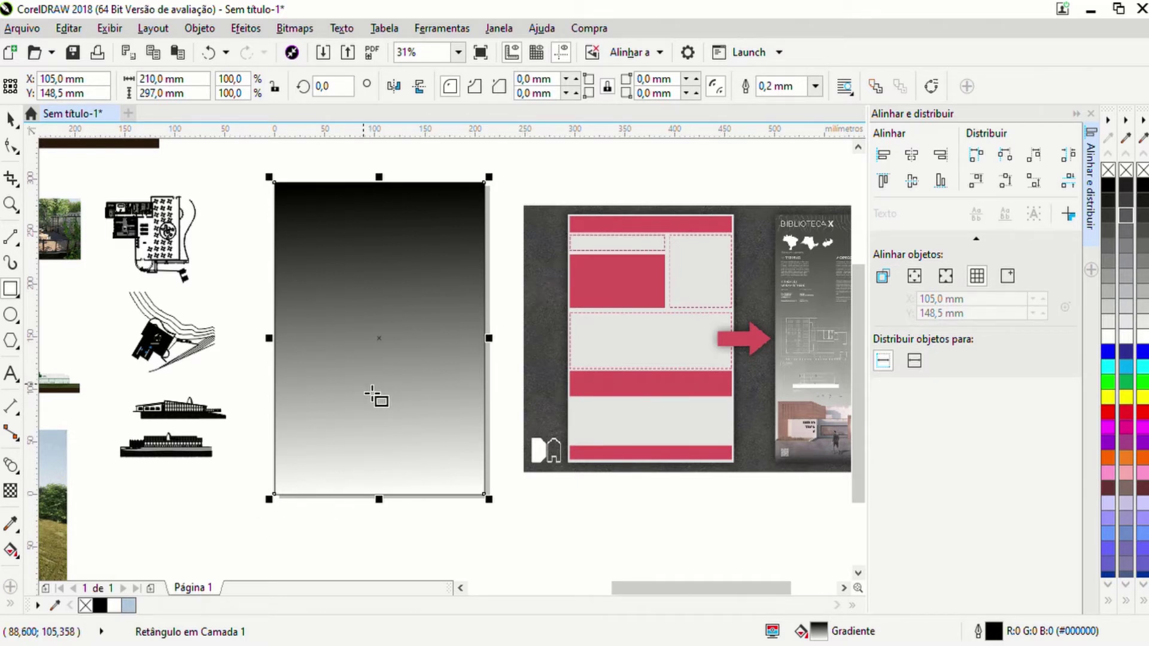
click(1108, 170)
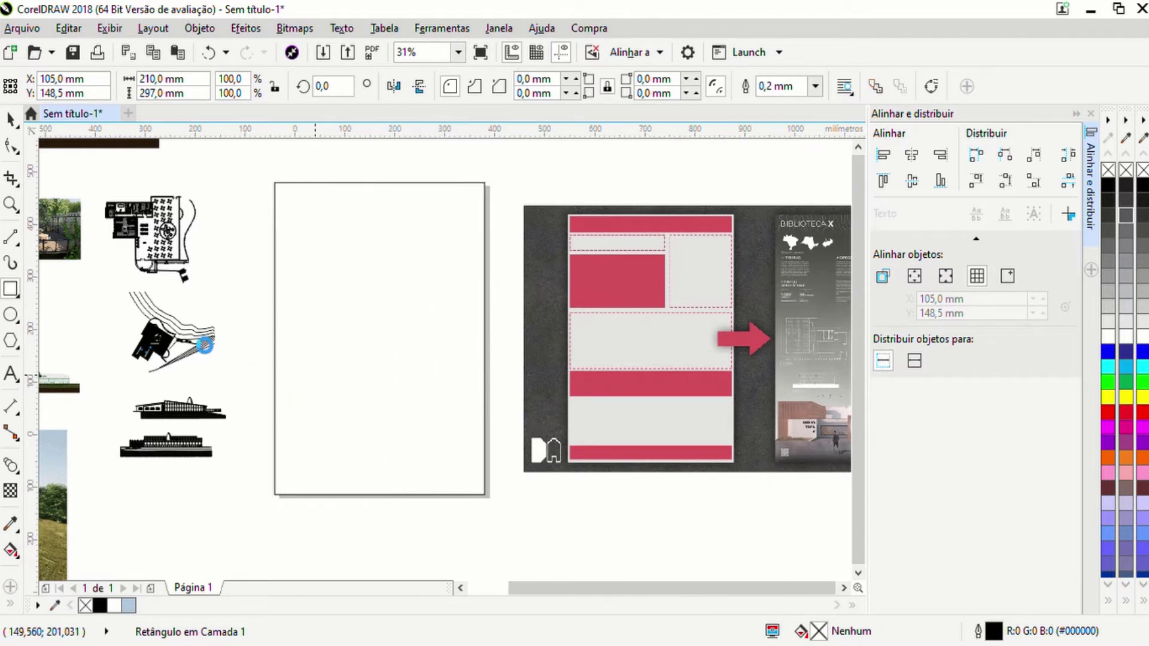
Step: Move the grassy landscape render over the lower part of the page and PowerClip it inside the page rectangle
scroll(228, 361, down, 2)
click(156, 438)
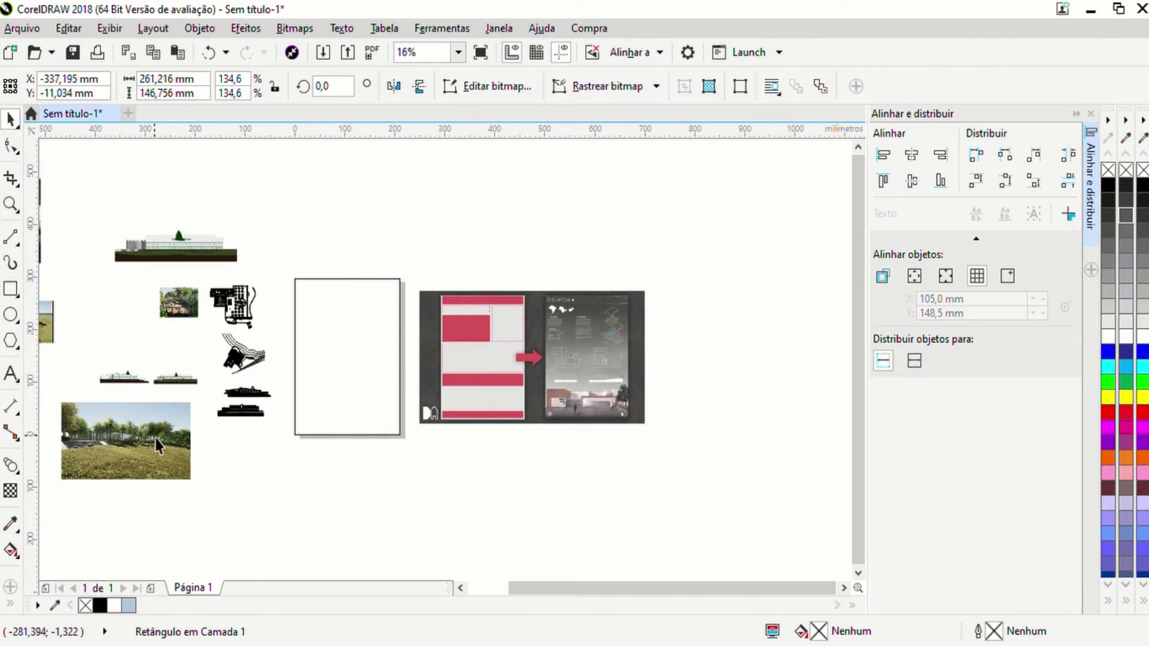
mouse_move(166, 460)
mouse_down()
mouse_move(347, 406)
mouse_move(336, 410)
mouse_up()
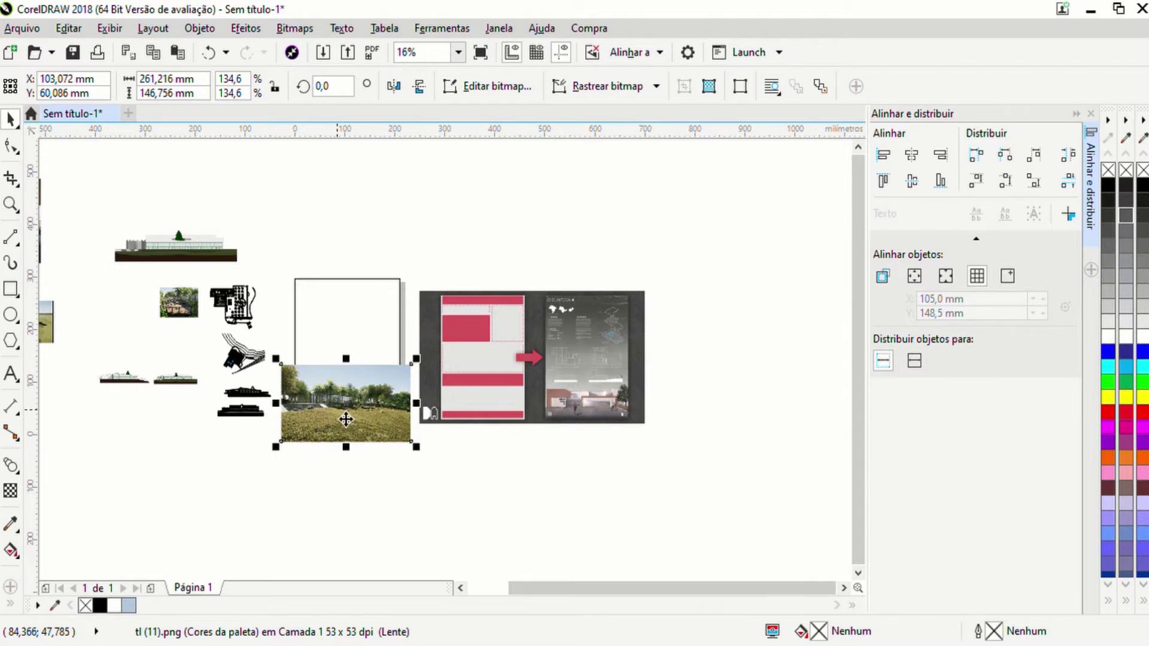
scroll(347, 420, up, 2)
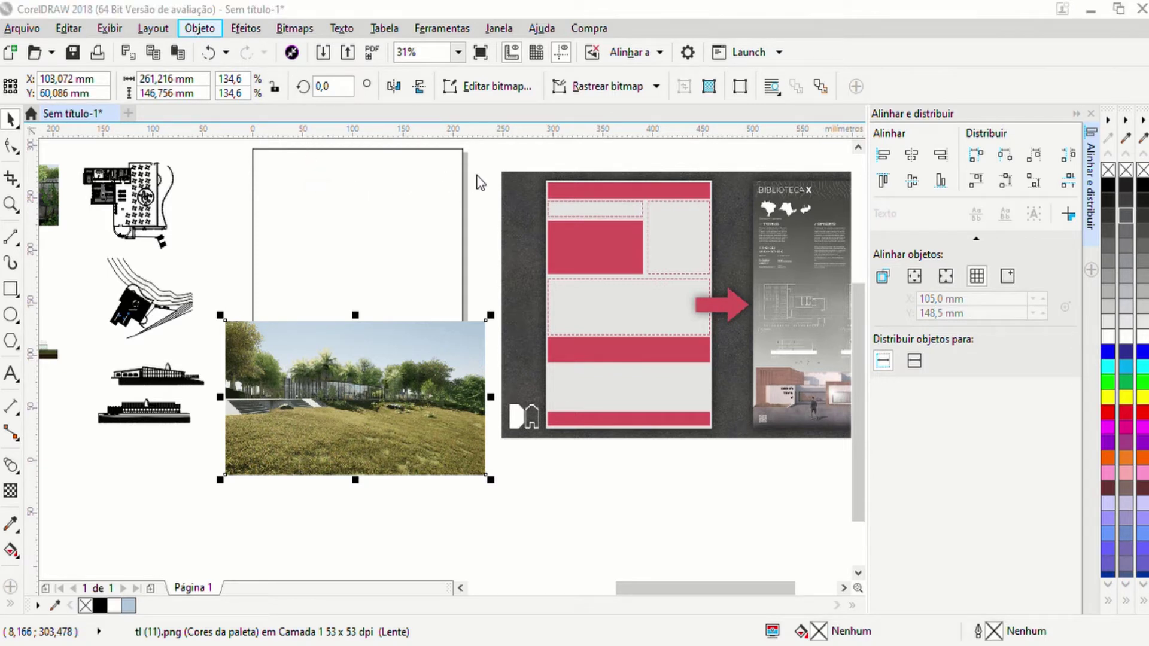
click(365, 235)
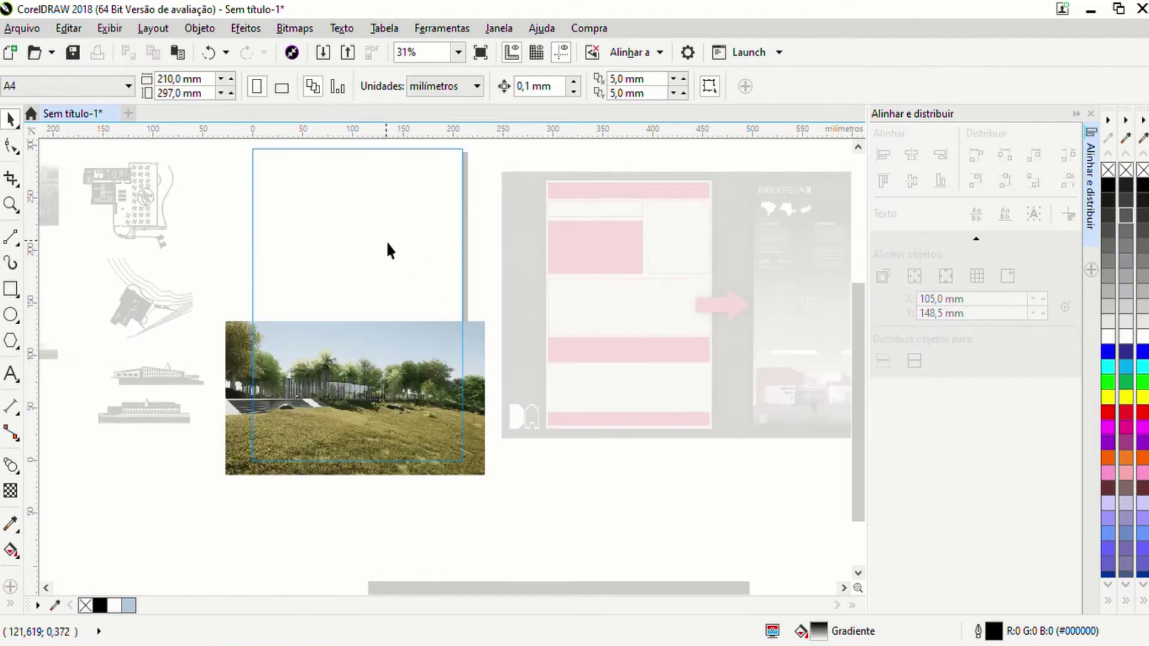
Step: Reposition the landscape render lower and slightly to the right within the PowerClip frame
click(362, 355)
drag(364, 377, 376, 409)
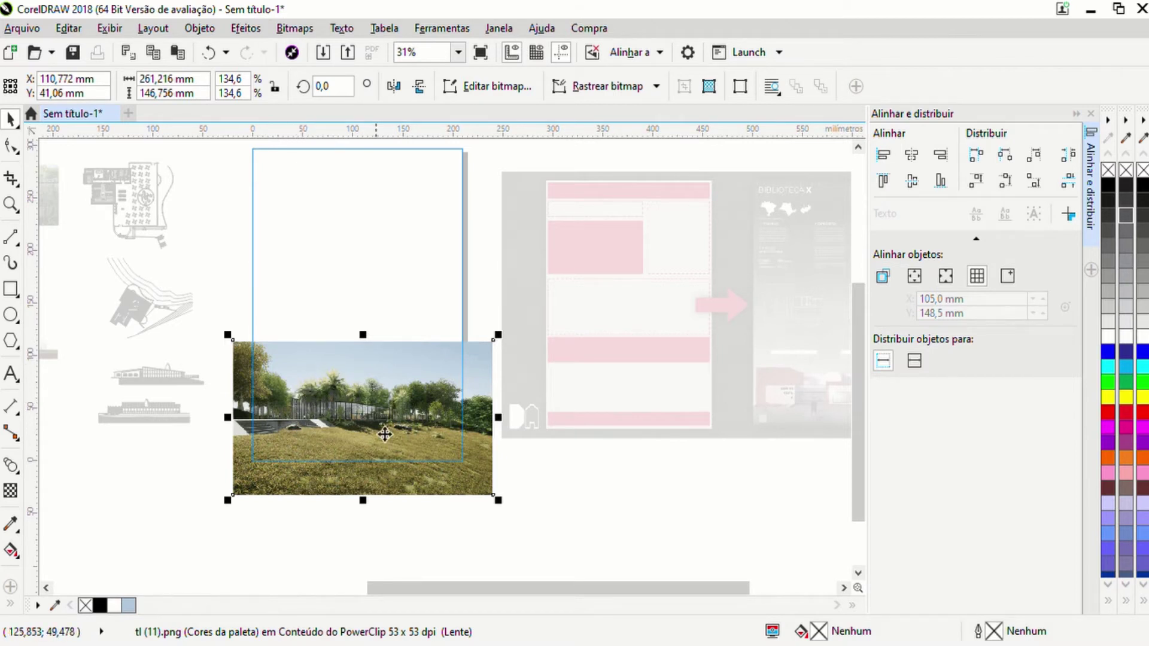
scroll(351, 381, up, 2)
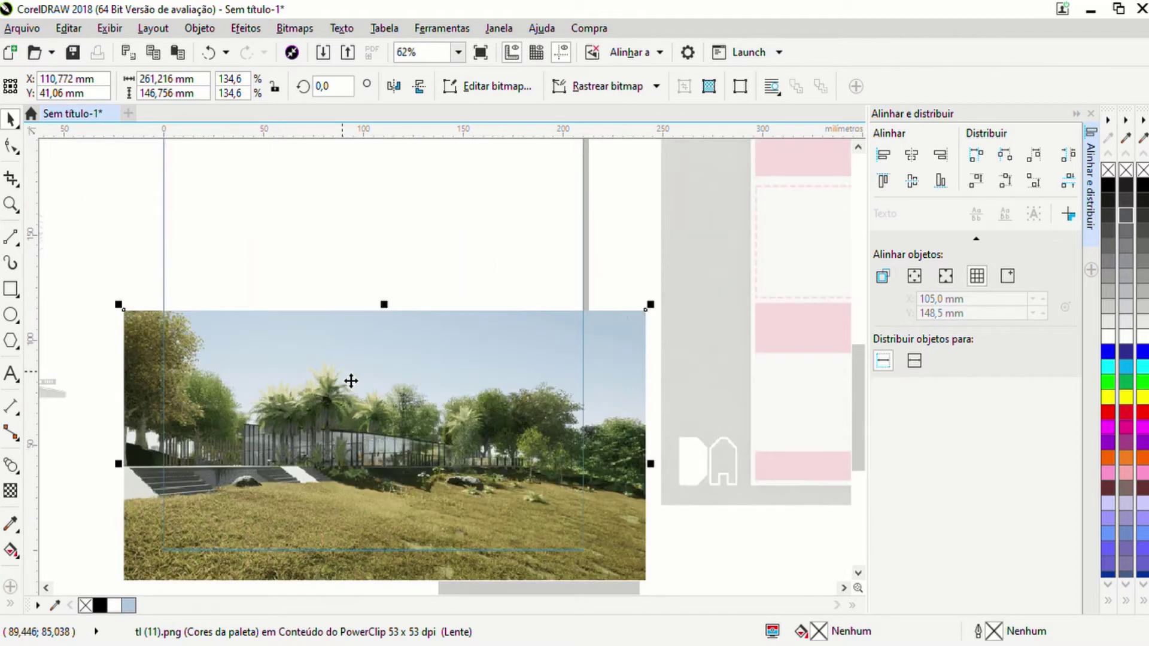
scroll(386, 446, down, 2)
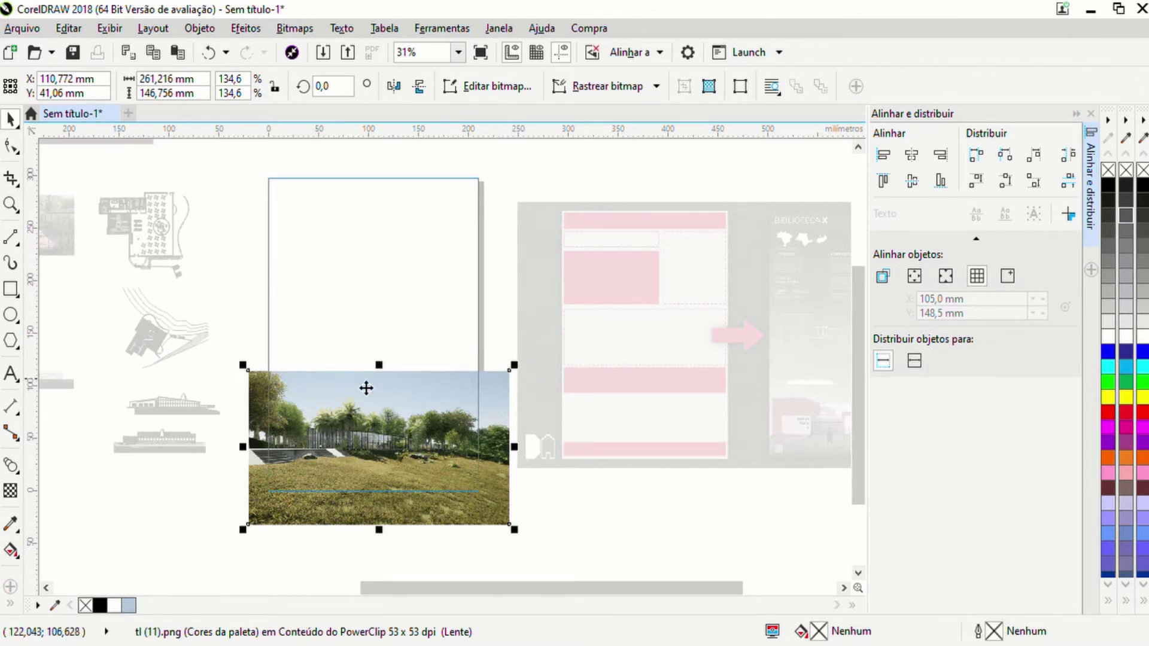
Step: Apply a near-vertical linear transparency of about 89° to the render, fading its sky out towards the upper edge, and finish editing the PowerClip
click(9, 492)
mouse_move(376, 365)
mouse_down()
mouse_move(374, 462)
mouse_move(463, 420)
mouse_move(490, 290)
mouse_move(378, 177)
mouse_move(390, 371)
mouse_move(380, 398)
mouse_move(387, 368)
mouse_up()
drag(387, 265, 376, 383)
scroll(367, 389, up, 2)
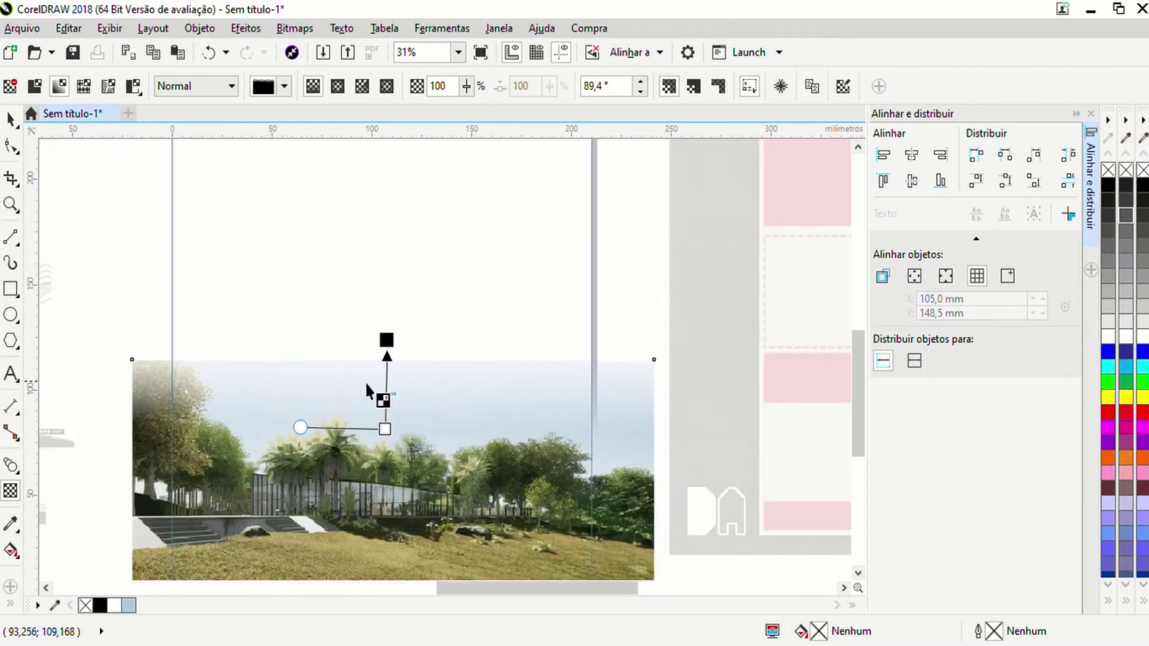
drag(393, 459, 394, 442)
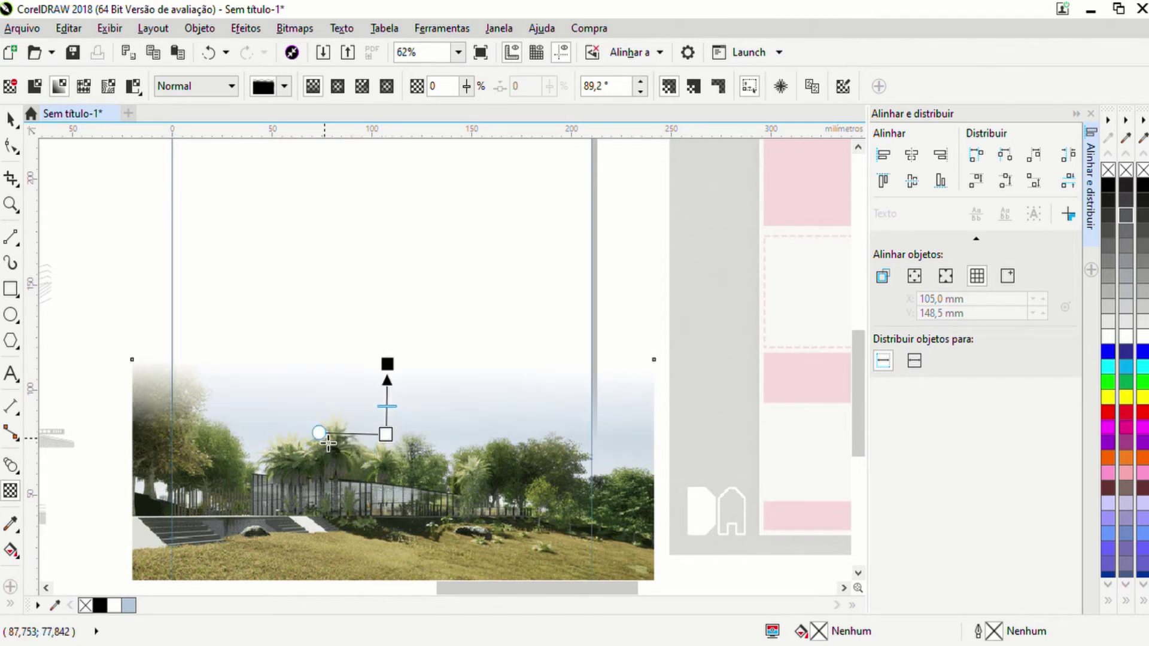
drag(326, 442, 139, 445)
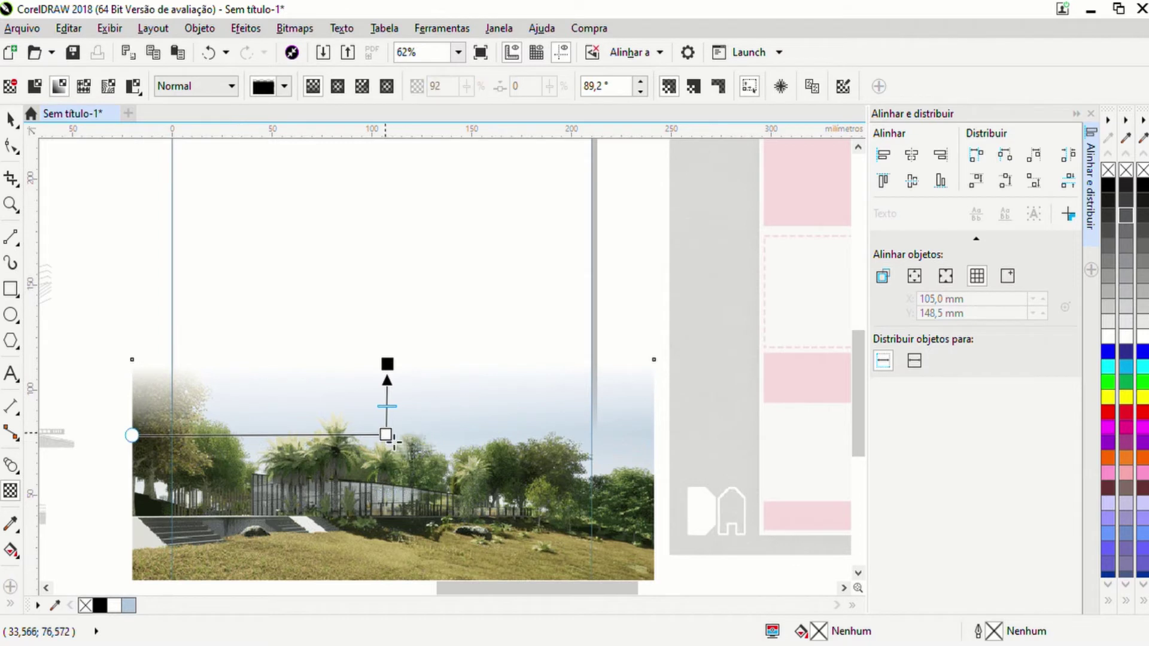
drag(391, 443, 397, 440)
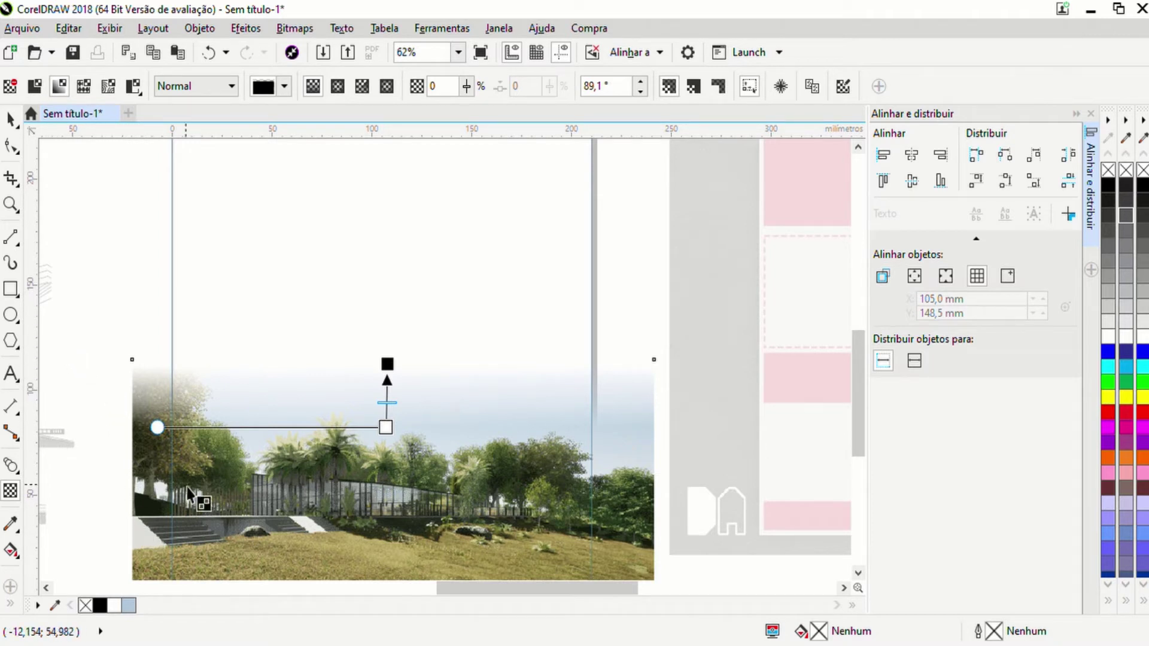
scroll(440, 497, down, 2)
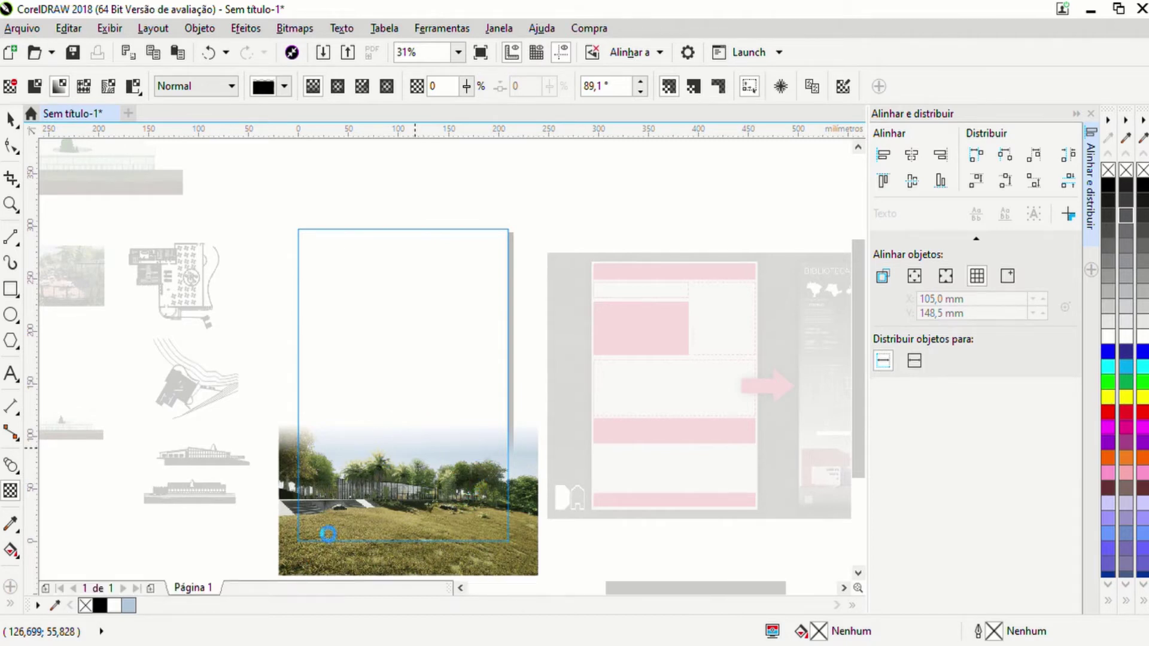
Step: Fill the page rectangle with a vertical gradient from mid grey at the top to pale blue that blends into the render's sky
click(374, 451)
scroll(391, 443, up, 2)
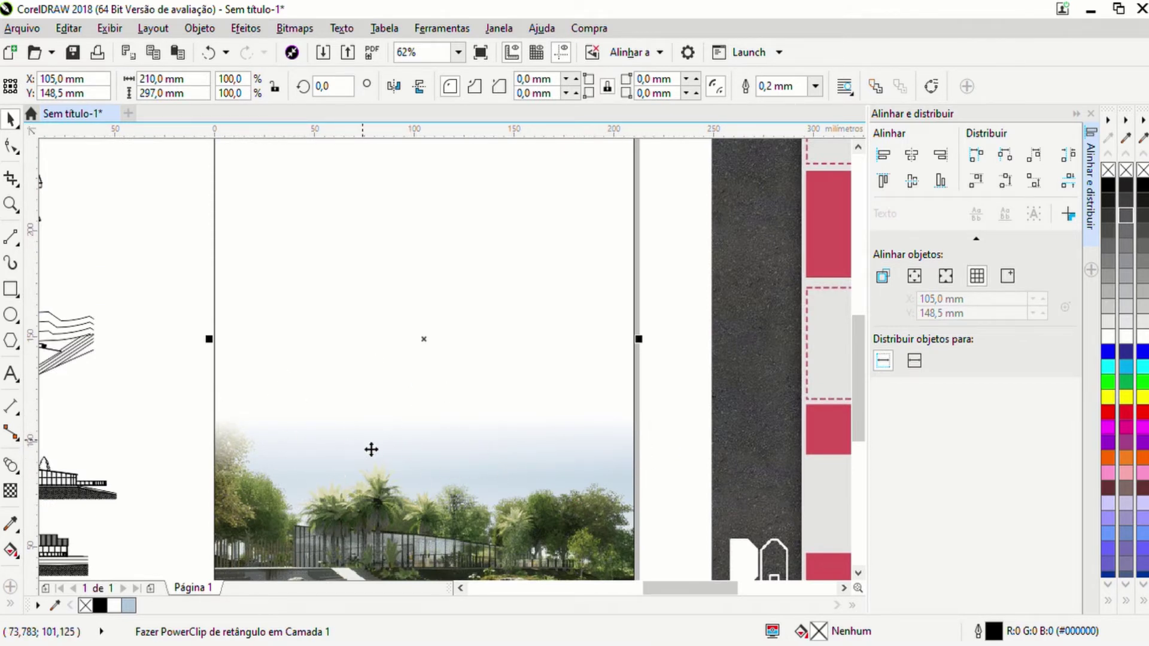
scroll(372, 449, down, 1)
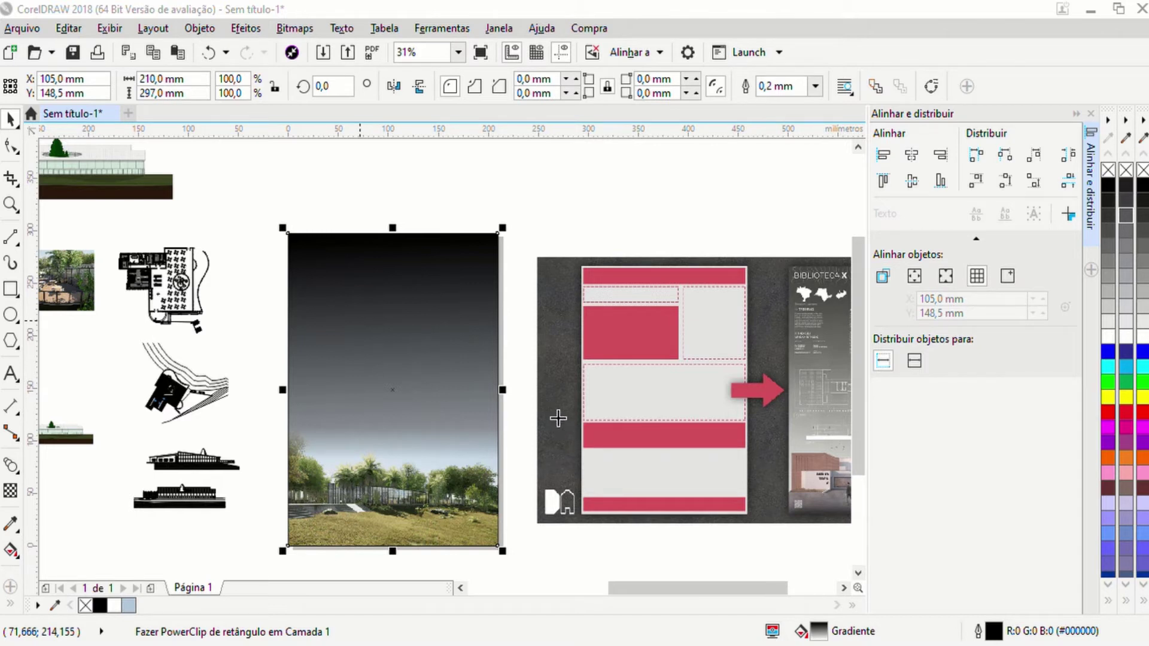
click(837, 518)
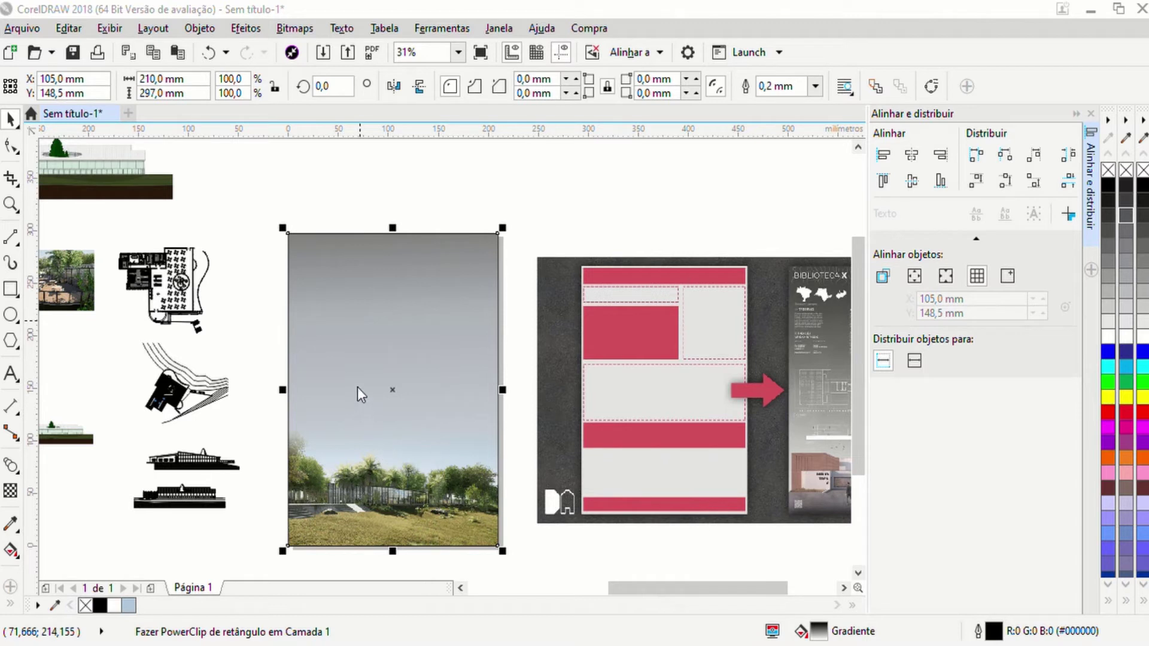
click(1033, 549)
click(518, 477)
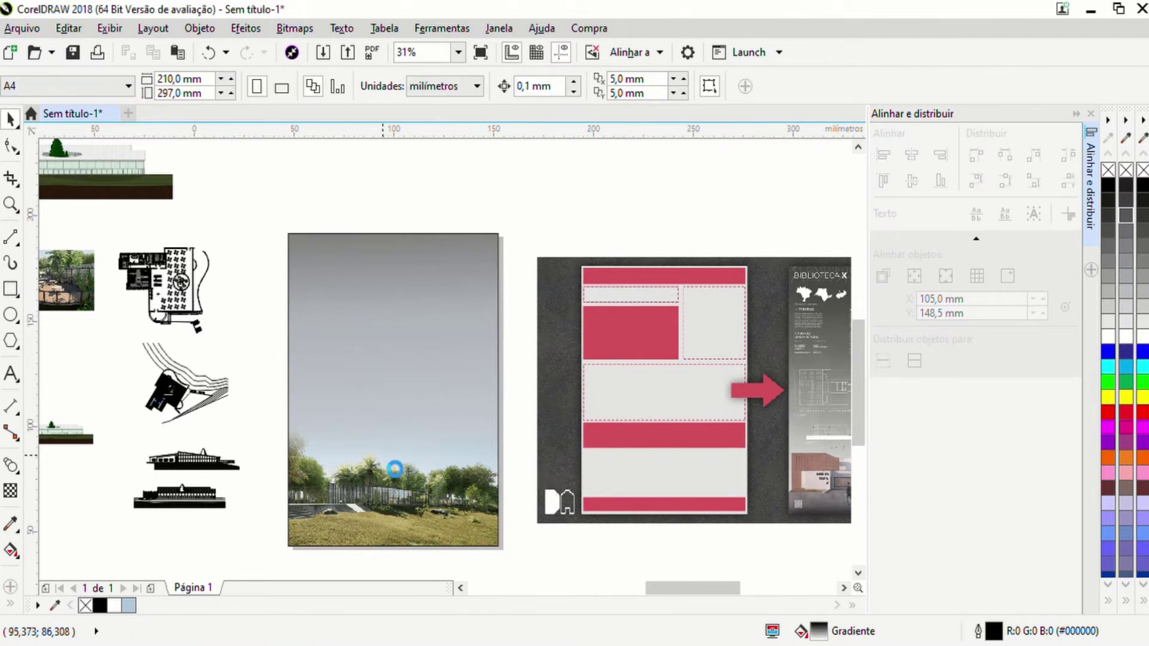
scroll(383, 464, up, 2)
scroll(454, 473, down, 2)
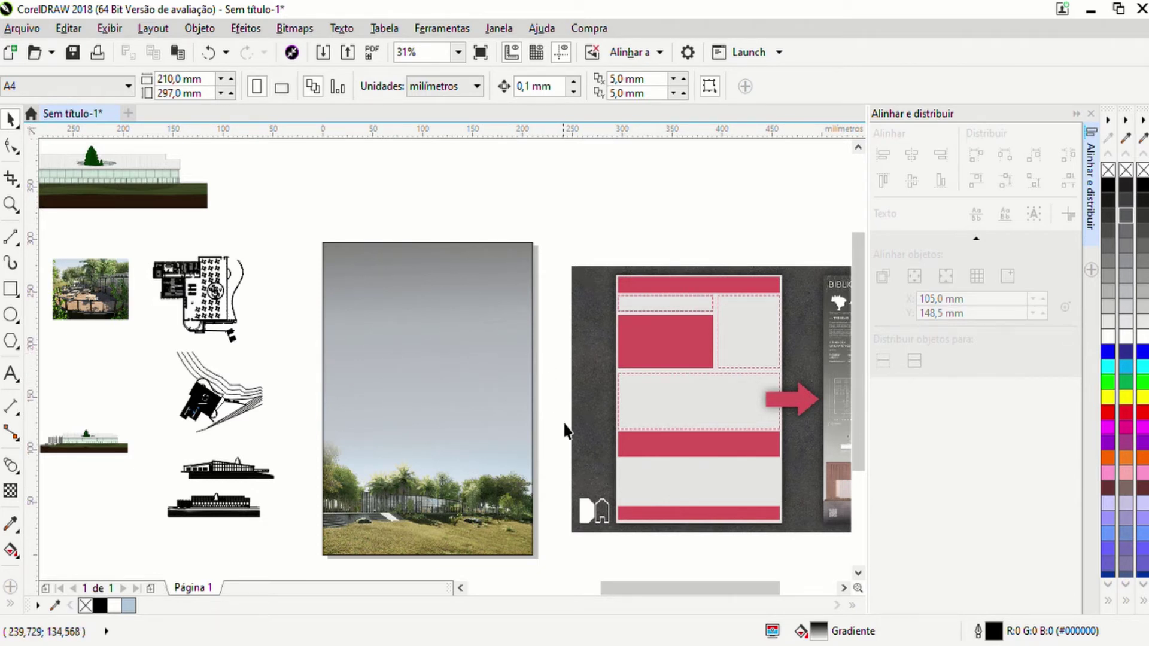
Step: Examine the white floor plans and sections on the reference board
drag(534, 457, 321, 432)
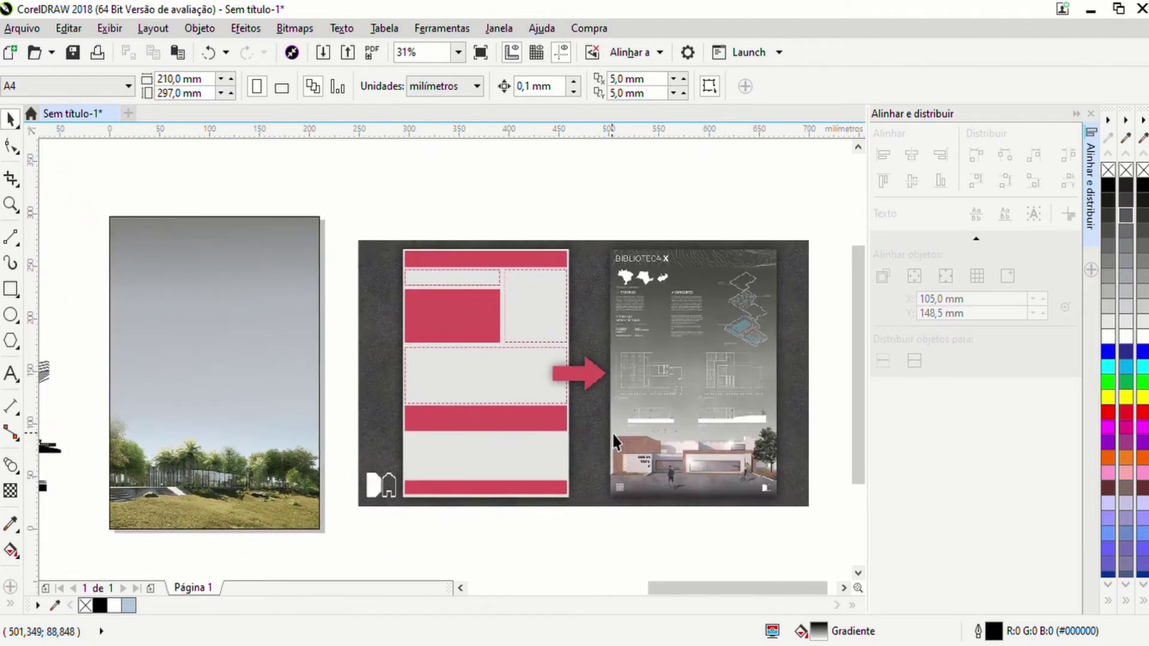
scroll(749, 390, up, 4)
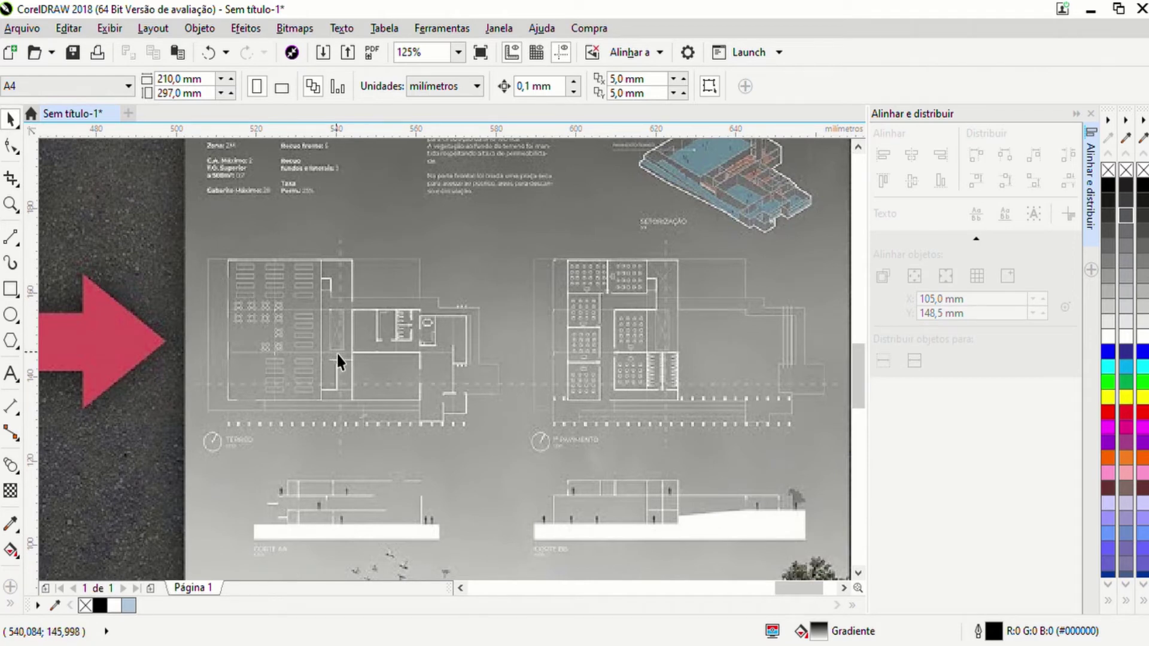
scroll(336, 359, down, 5)
drag(312, 411, 495, 423)
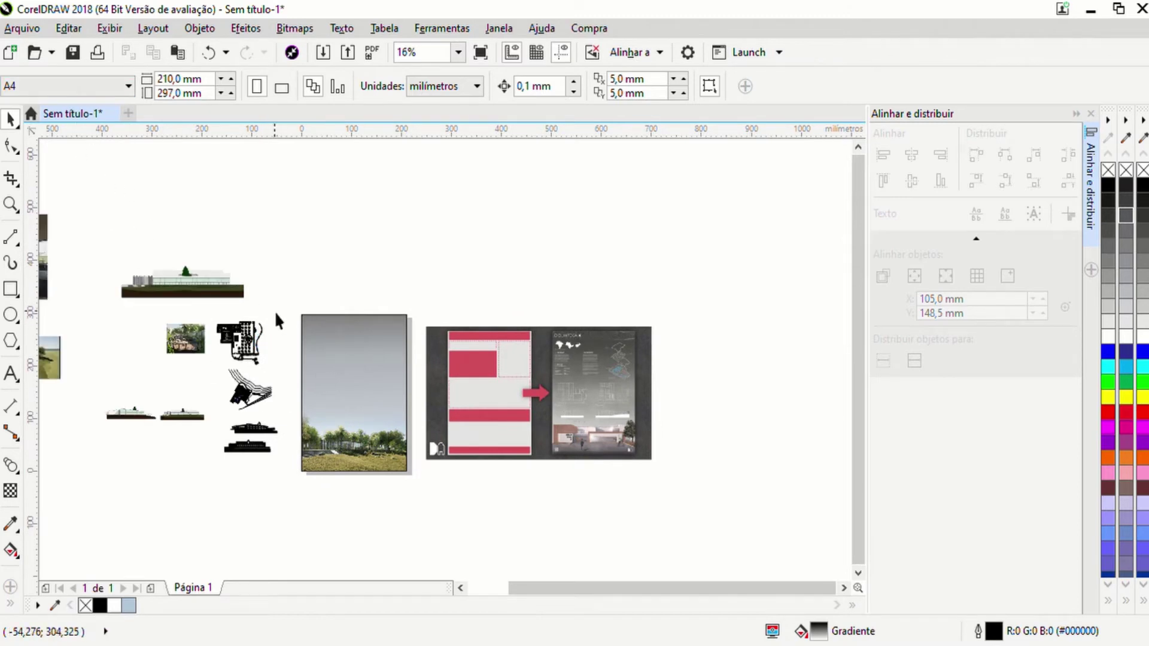
Step: Examine the linework of the ground-floor plan on the reference board up close
scroll(608, 396, up, 2)
scroll(610, 402, up, 1)
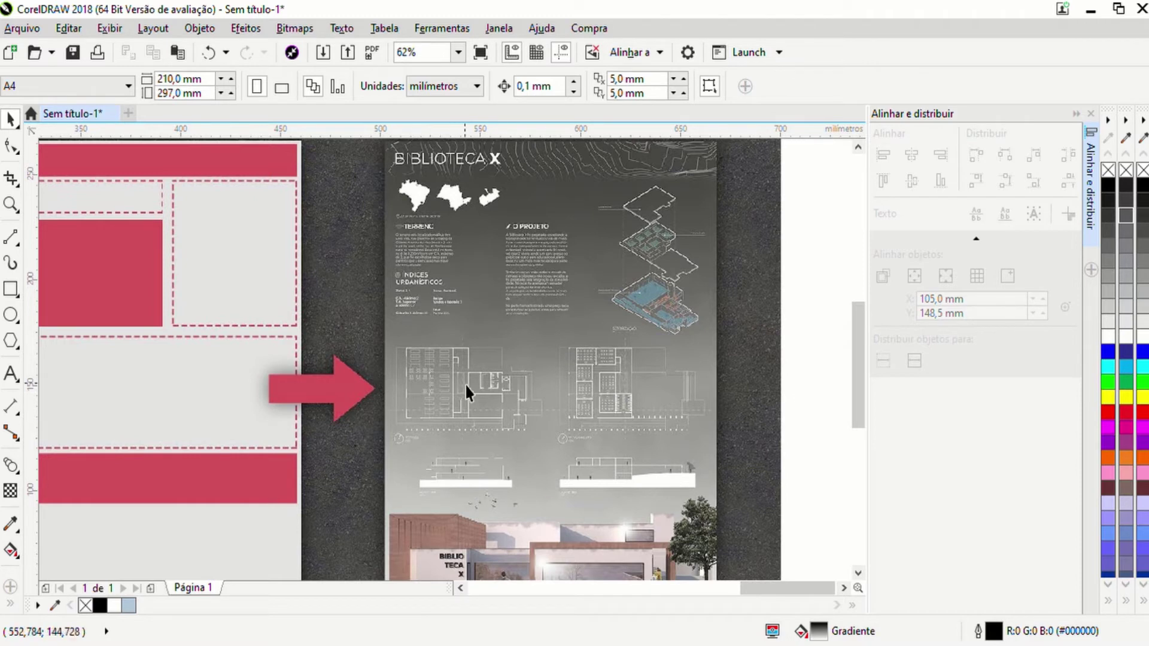
scroll(486, 396, up, 1)
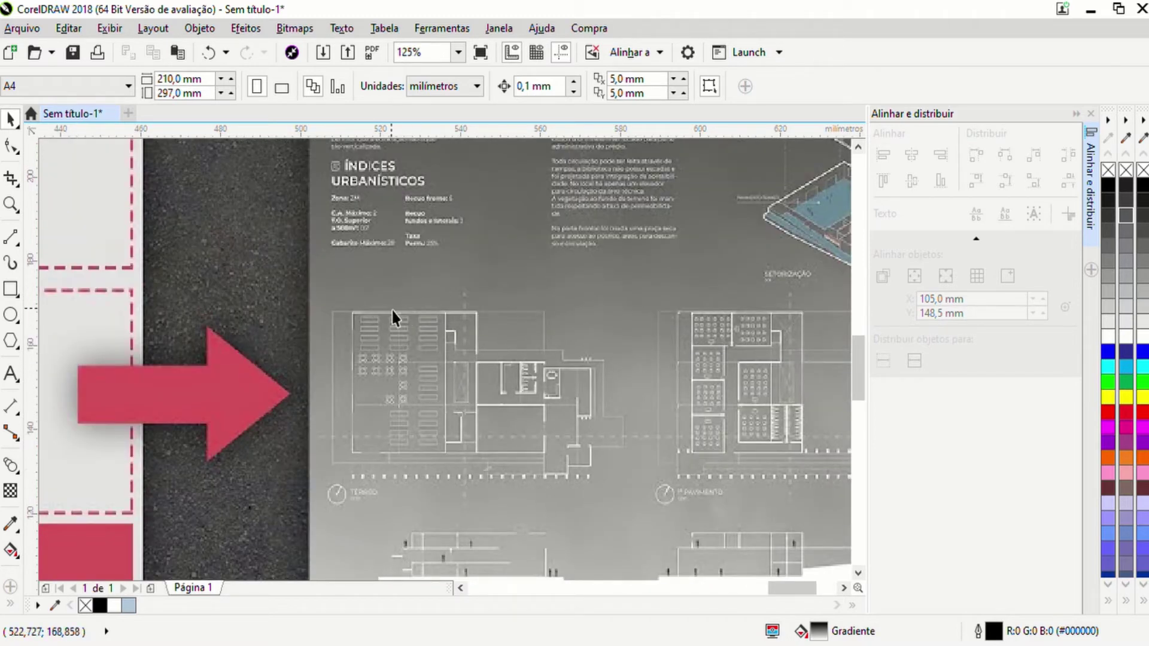
scroll(407, 422, down, 2)
scroll(310, 397, down, 2)
scroll(311, 359, down, 3)
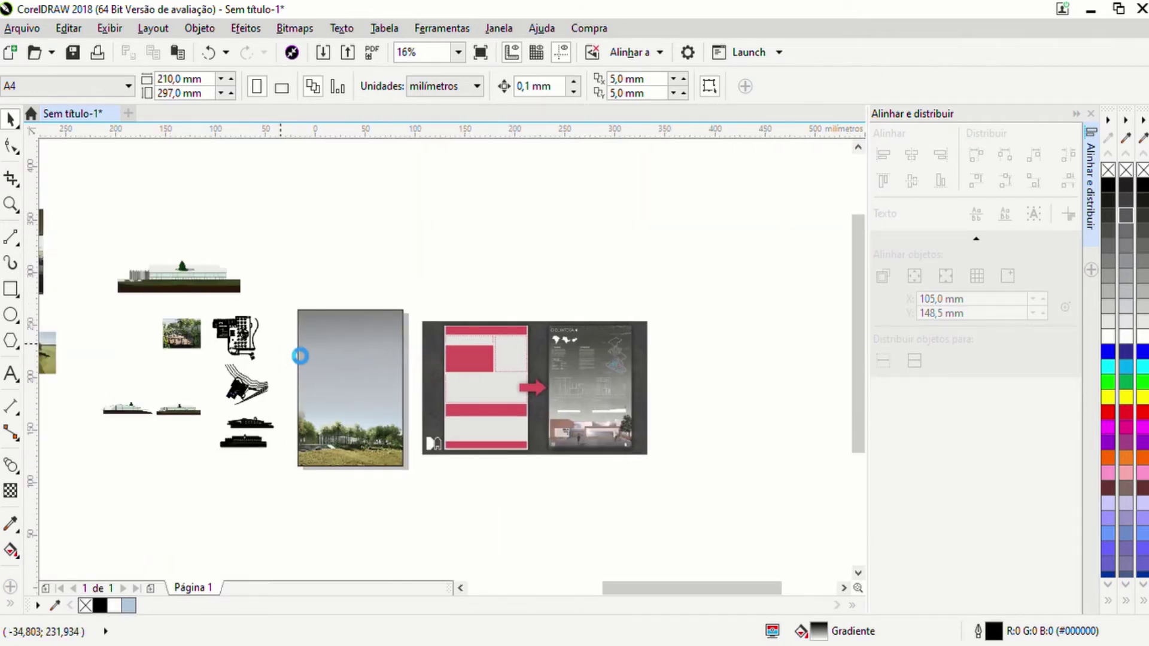
Step: Import casinha.dwg into the blank area above the reference board at about 164 × 77 mm
scroll(289, 341, up, 1)
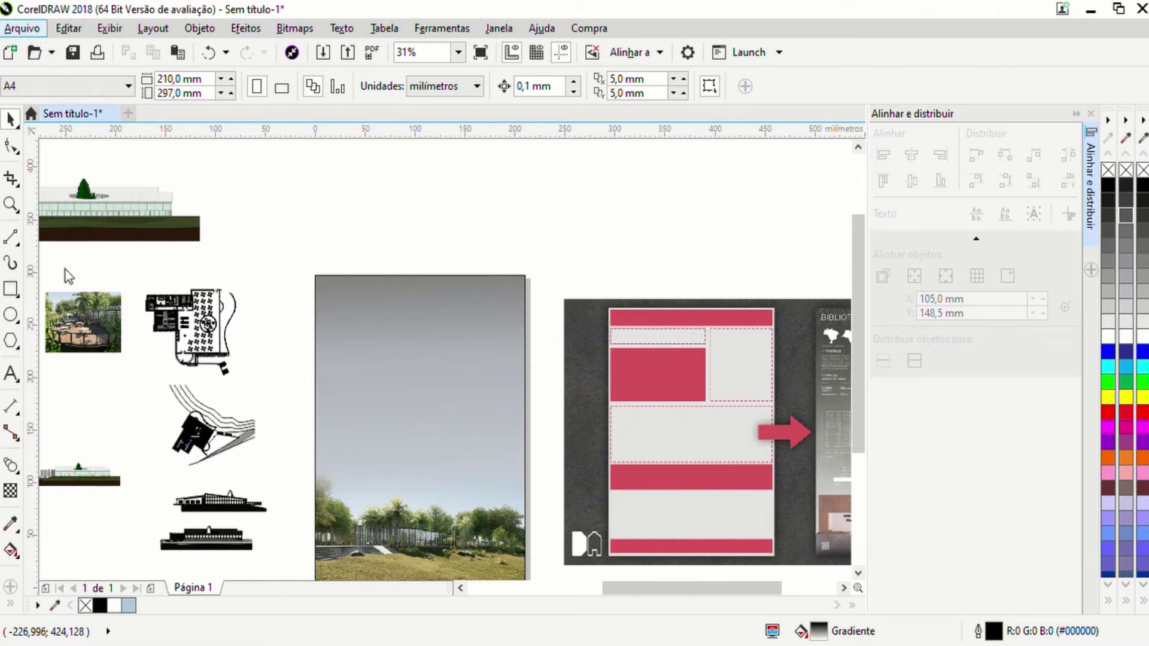
click(65, 311)
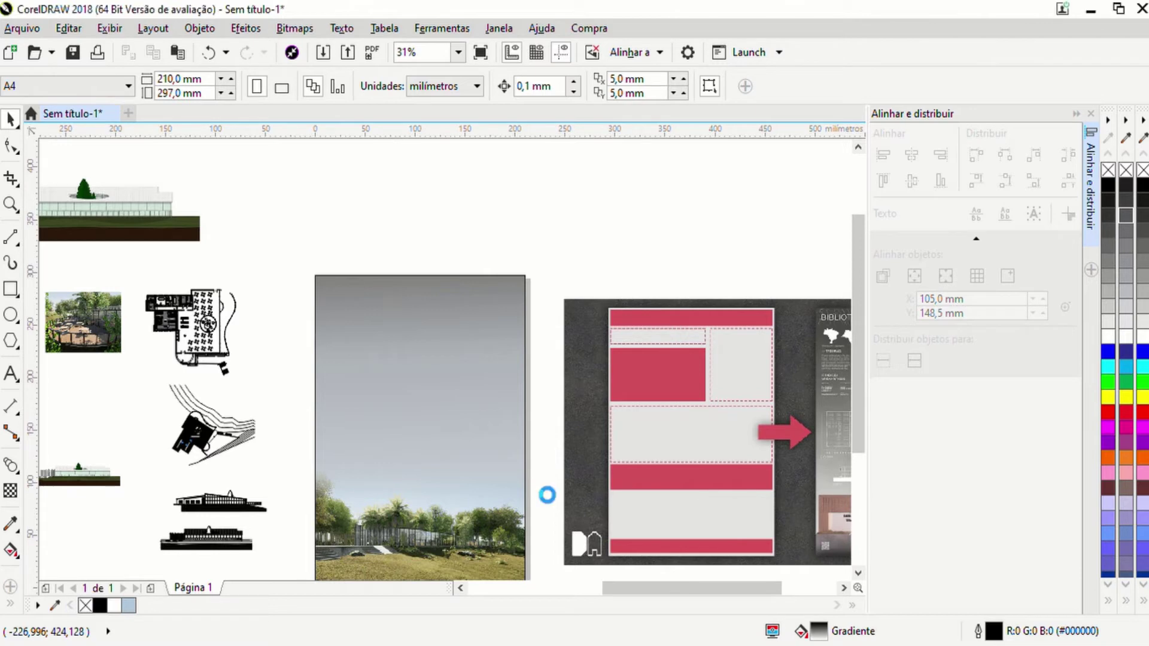
drag(531, 185, 695, 265)
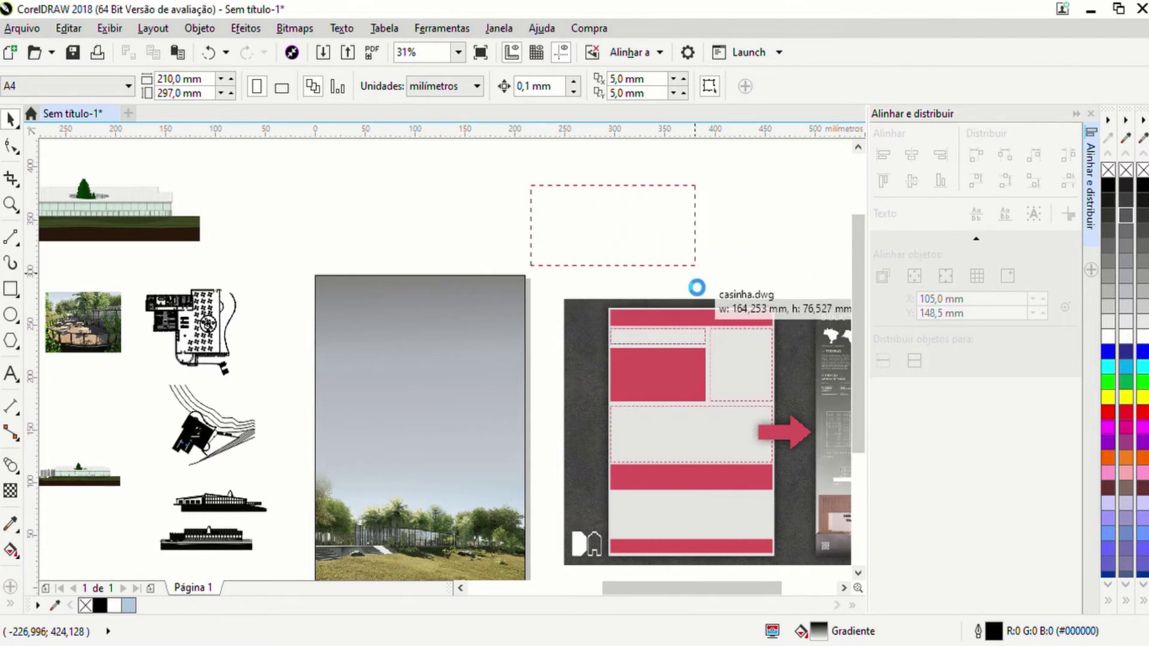
scroll(641, 201, up, 4)
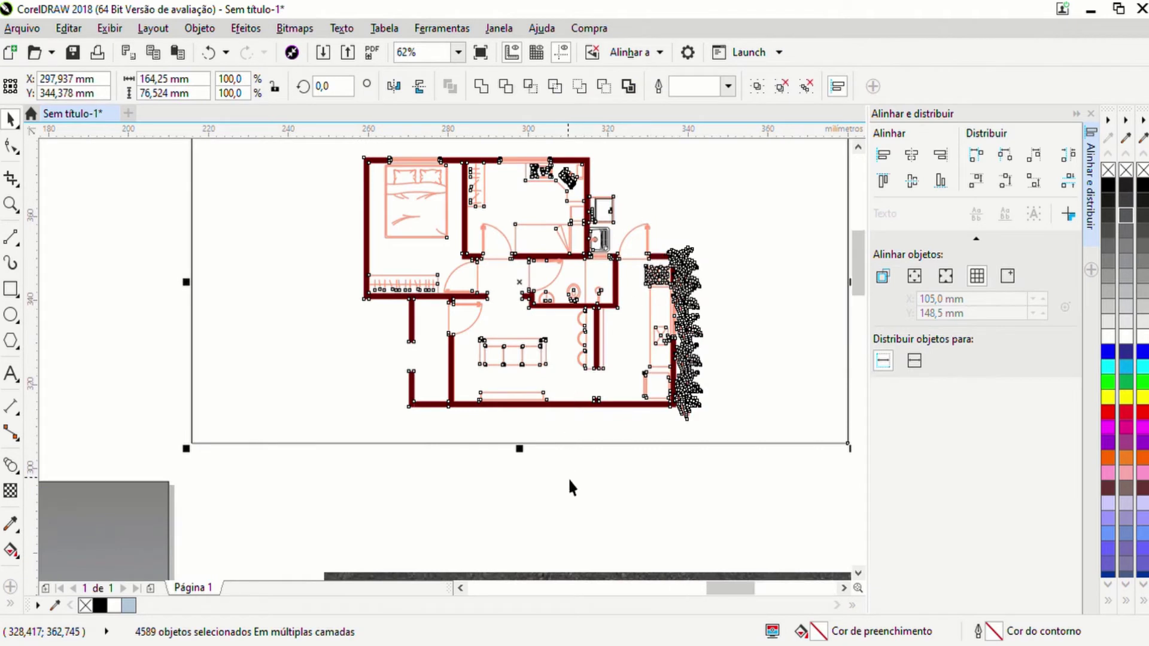
Step: Delete a single furniture line by the living room's lower wall in the imported plan, and undo the deletion
click(569, 477)
scroll(574, 447, up, 8)
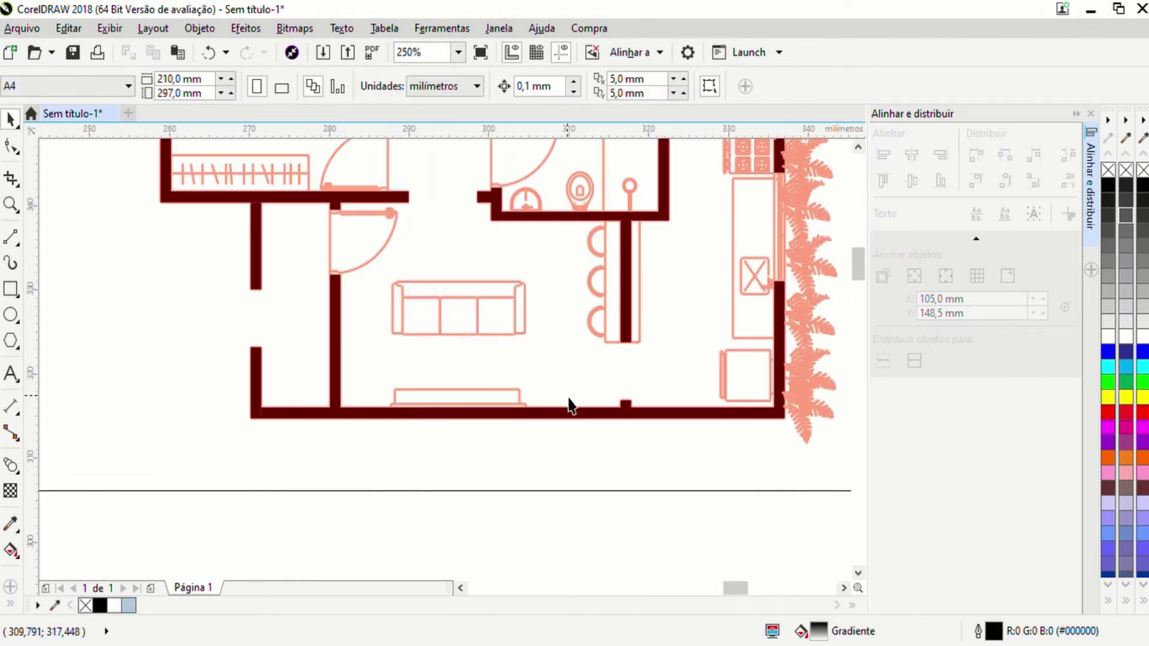
click(423, 391)
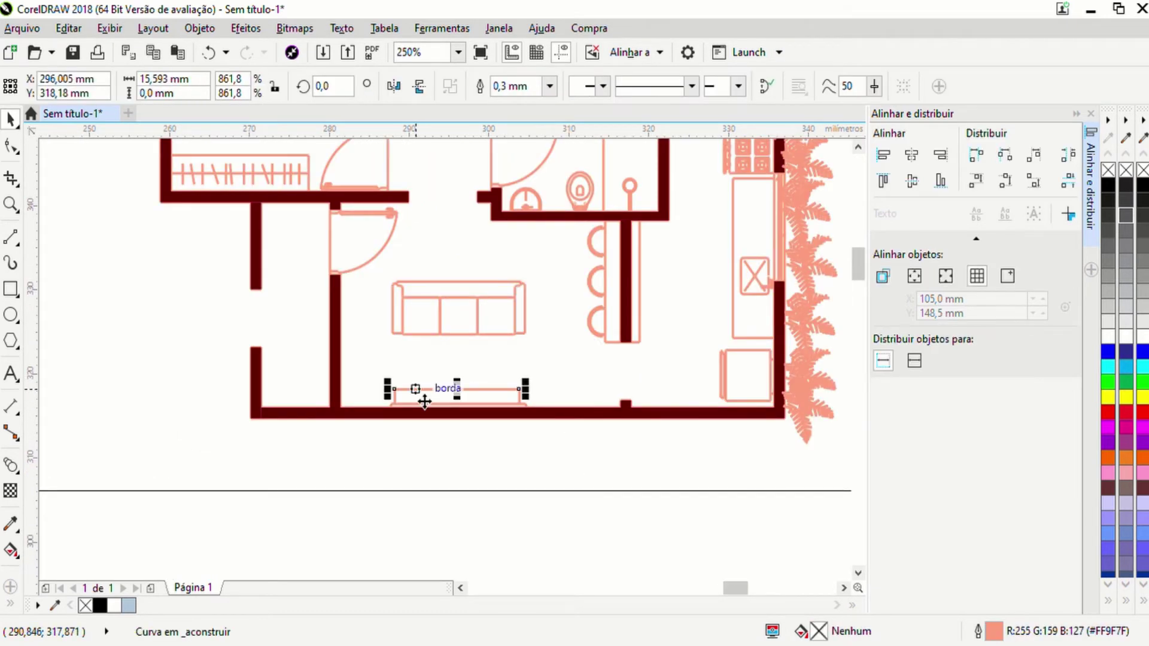
key(Delete)
click(456, 438)
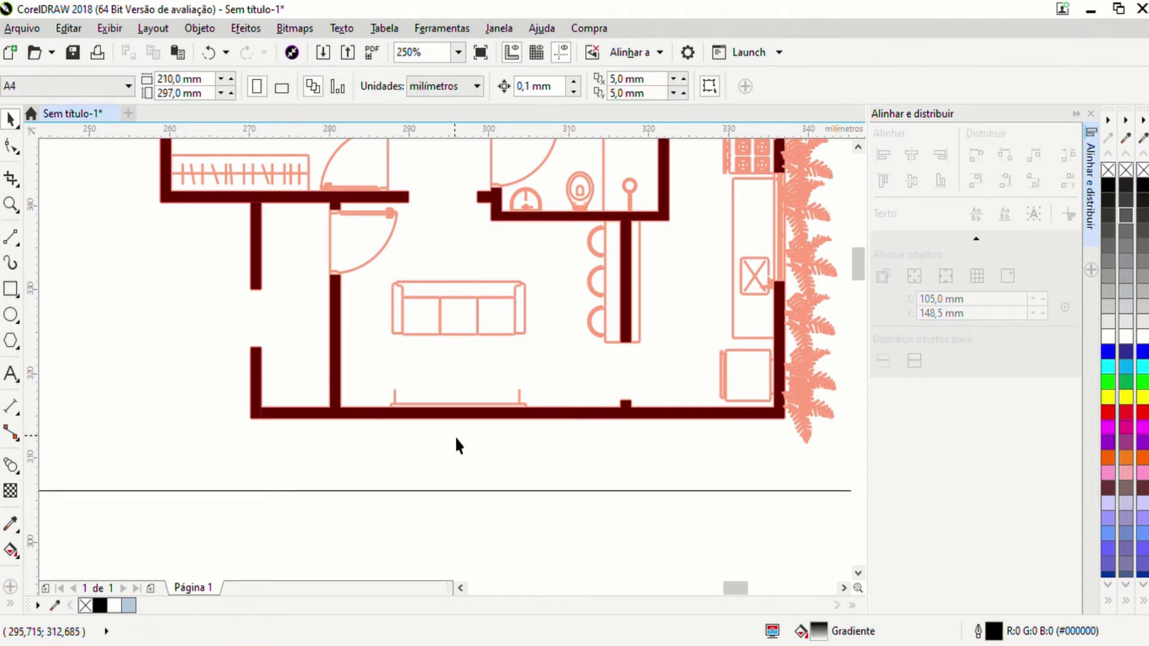
key(ctrl+z)
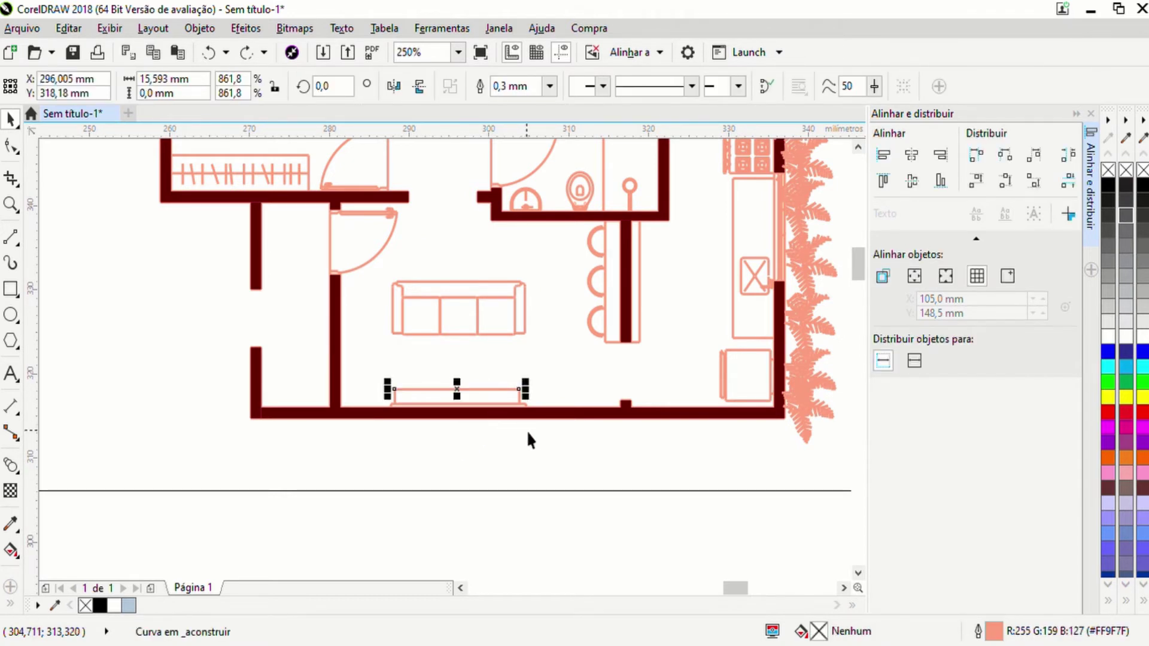
Step: Select all objects of the imported house plan without its outer frame and group them
scroll(523, 328, down, 2)
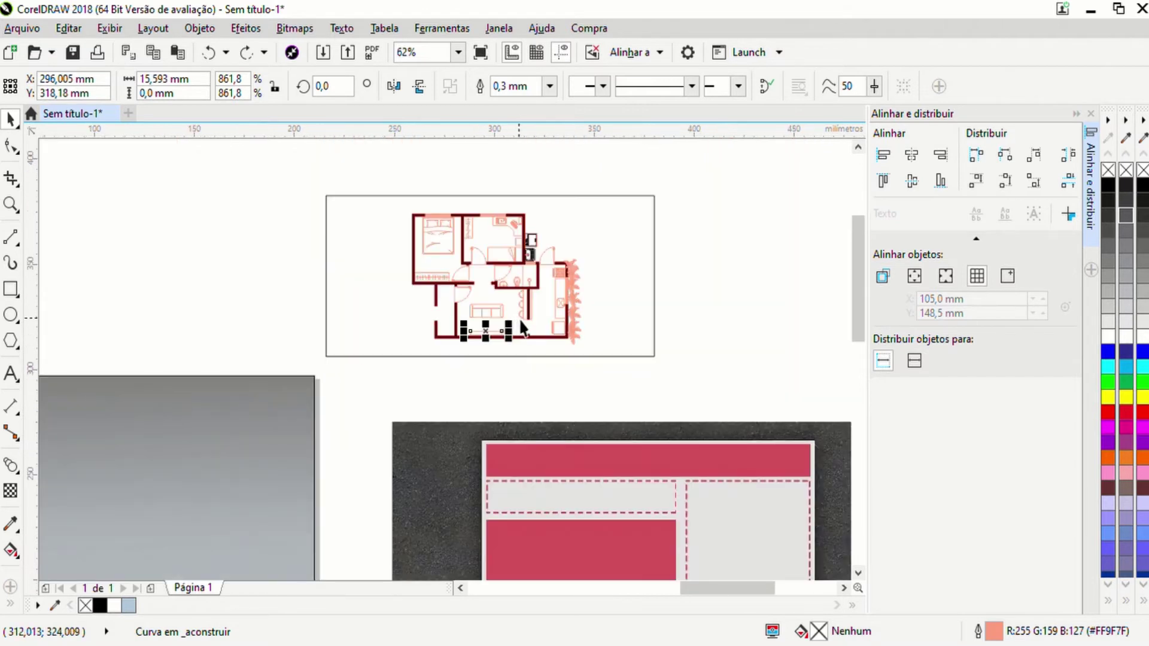
drag(315, 204, 617, 211)
drag(406, 234, 612, 388)
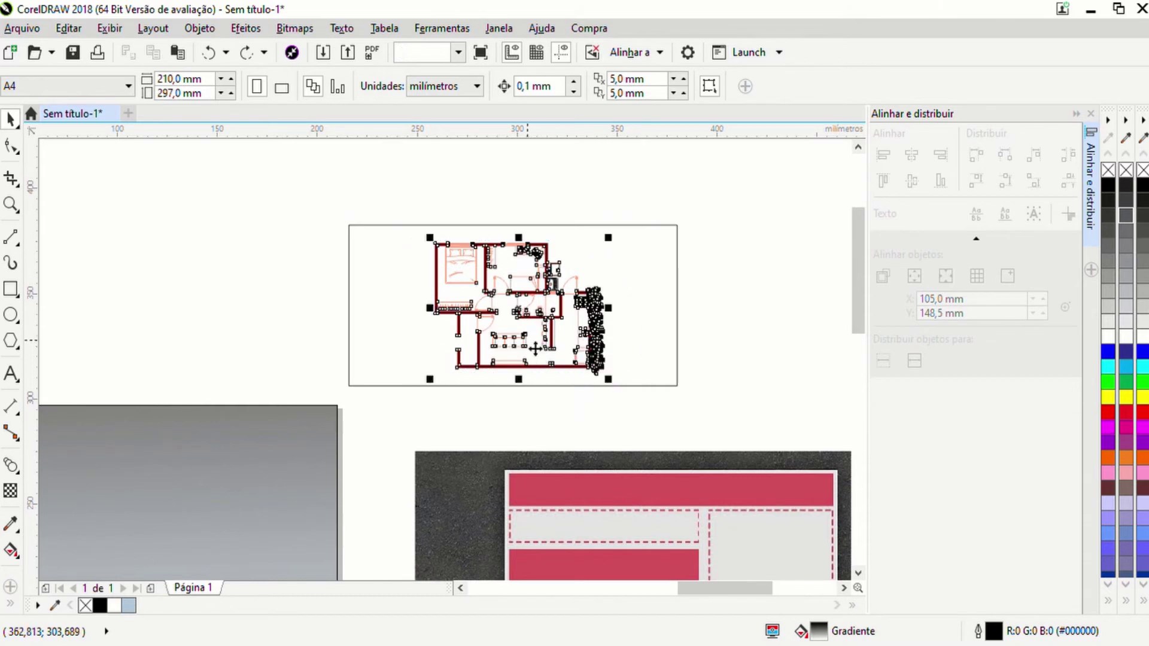
drag(505, 327, 428, 385)
drag(415, 247, 628, 359)
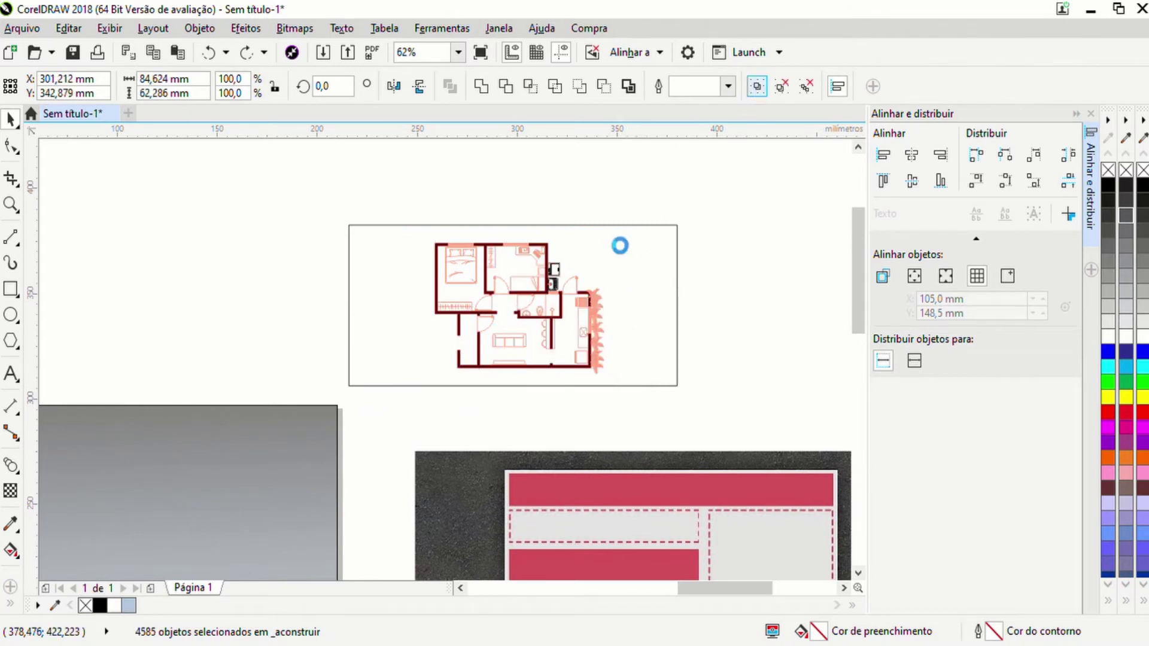
key(ctrl+g)
Step: Move the grouped house plan over the page's upper right corner and bring it in front of the gradient background
drag(518, 311, 292, 454)
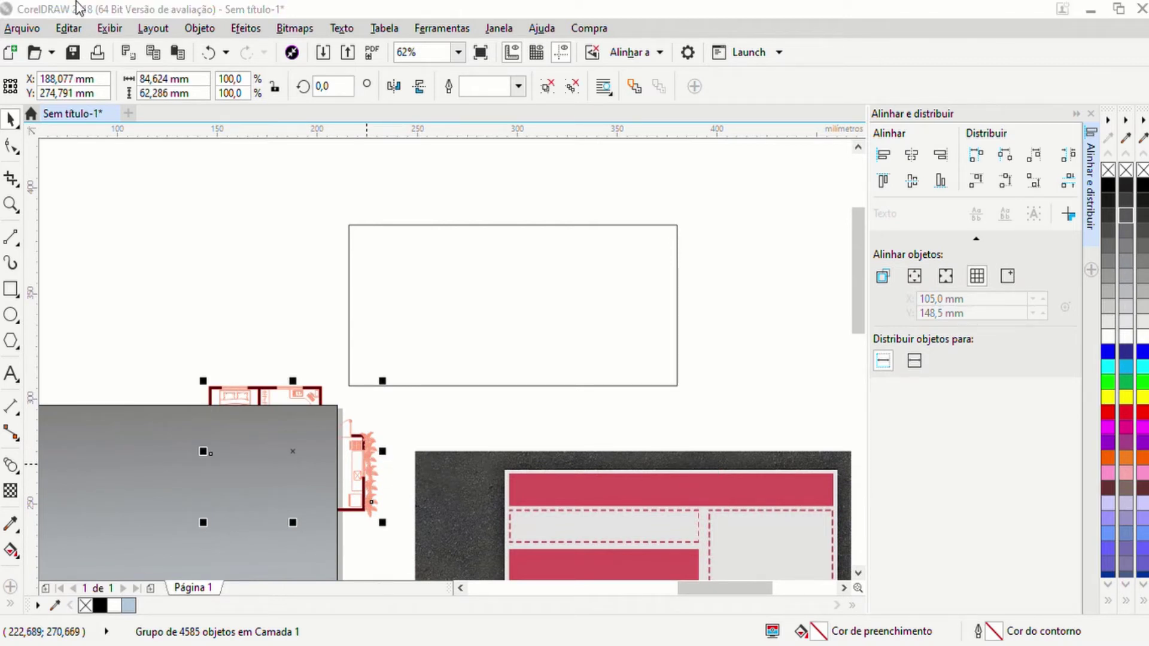
click(460, 376)
drag(411, 386, 474, 309)
scroll(359, 364, up, 3)
scroll(359, 364, up, 2)
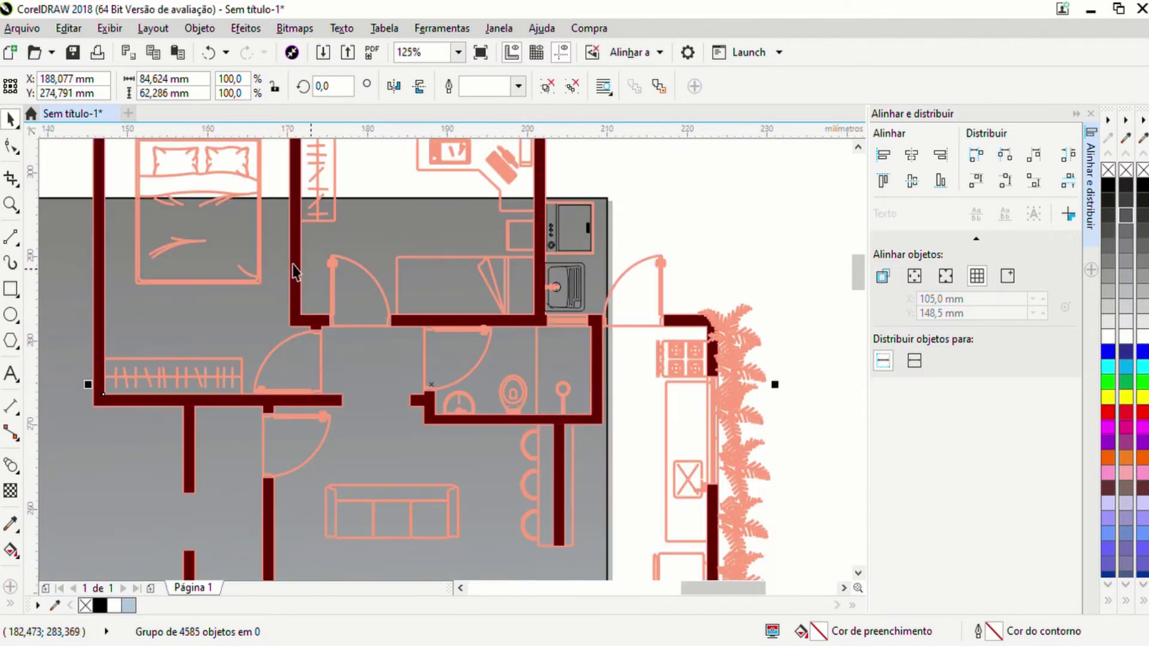
scroll(226, 312, down, 2)
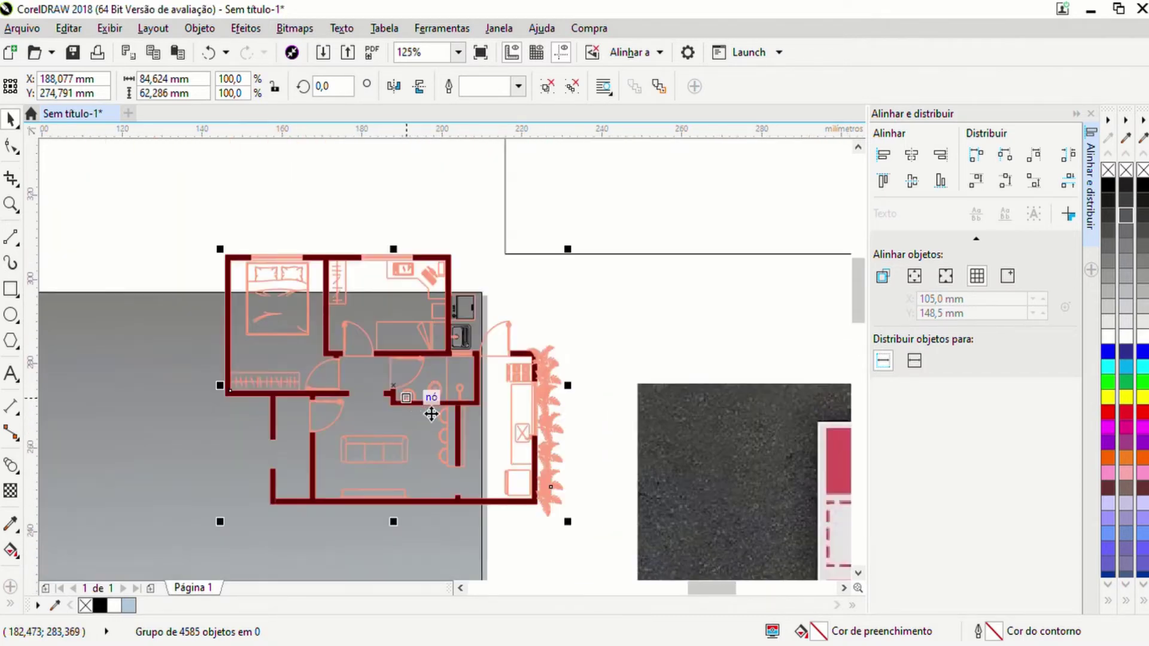
Step: Reposition the house plan group on the page's lower left area, just above the render's trees
scroll(405, 287, down, 1)
scroll(410, 333, down, 1)
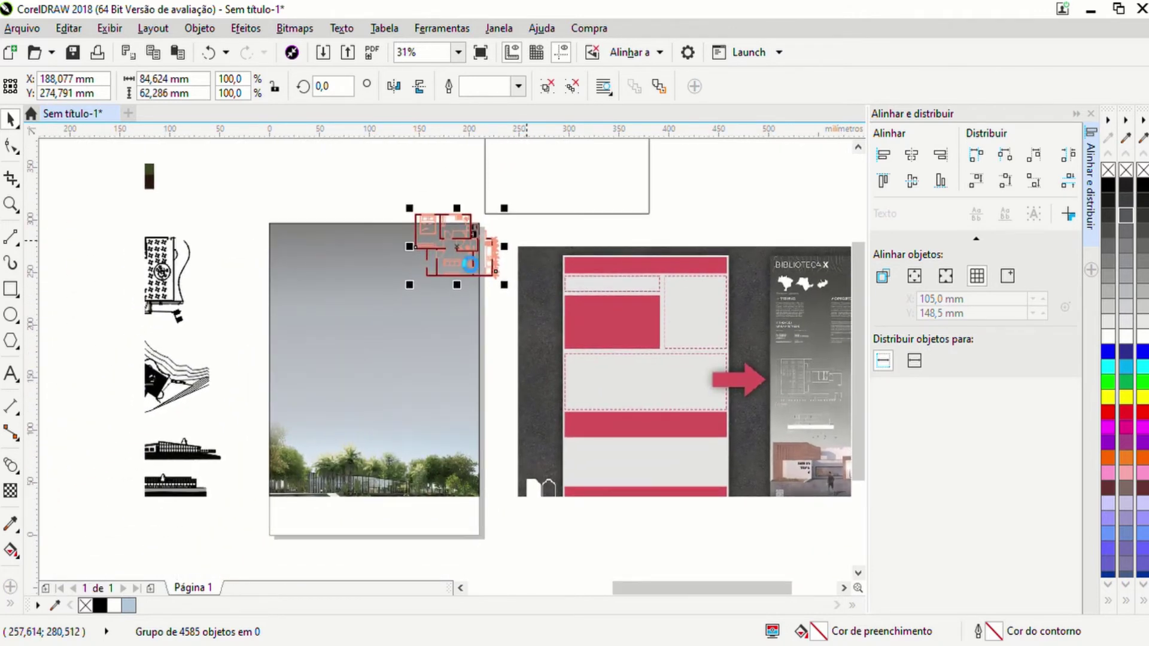
drag(457, 253, 327, 411)
scroll(293, 350, up, 2)
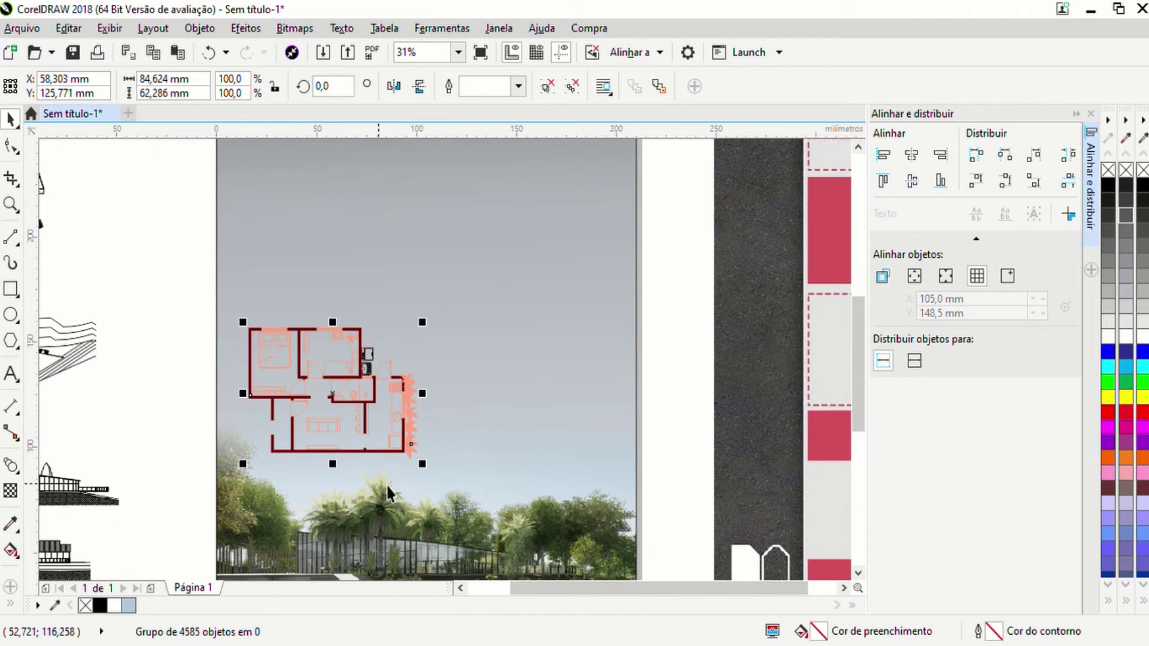
scroll(276, 410, up, 1)
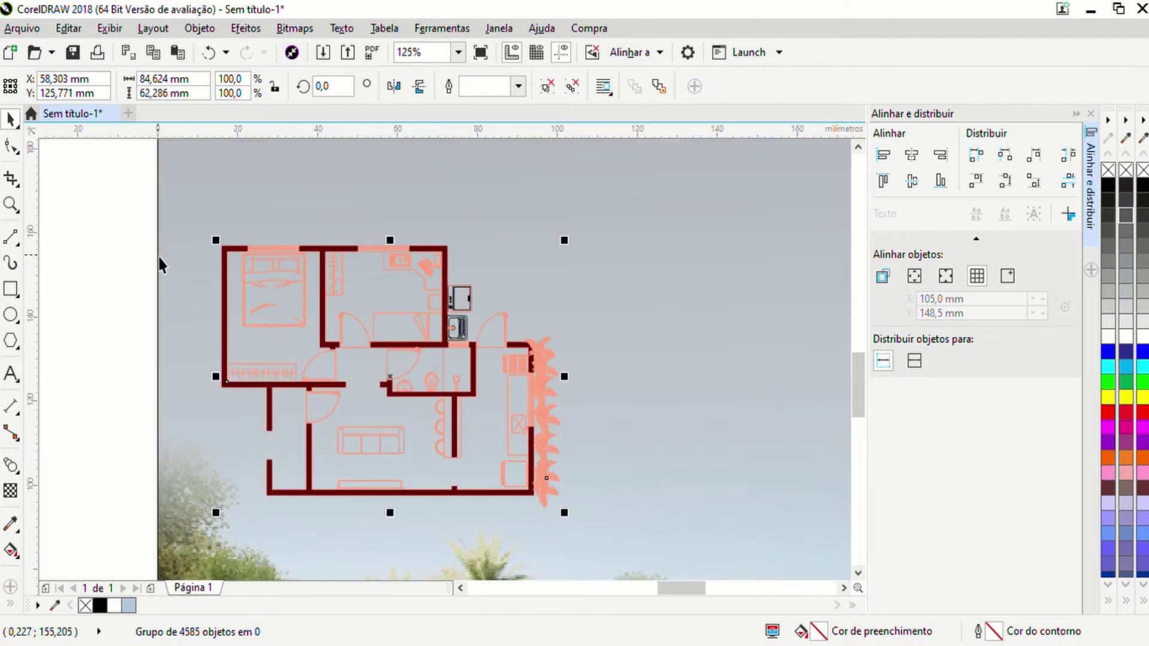
Step: Delete the imported house plan and its leftover rectangular frame
scroll(311, 362, down, 2)
click(462, 181)
drag(480, 184, 443, 285)
drag(424, 243, 646, 298)
drag(398, 221, 665, 362)
key(Delete)
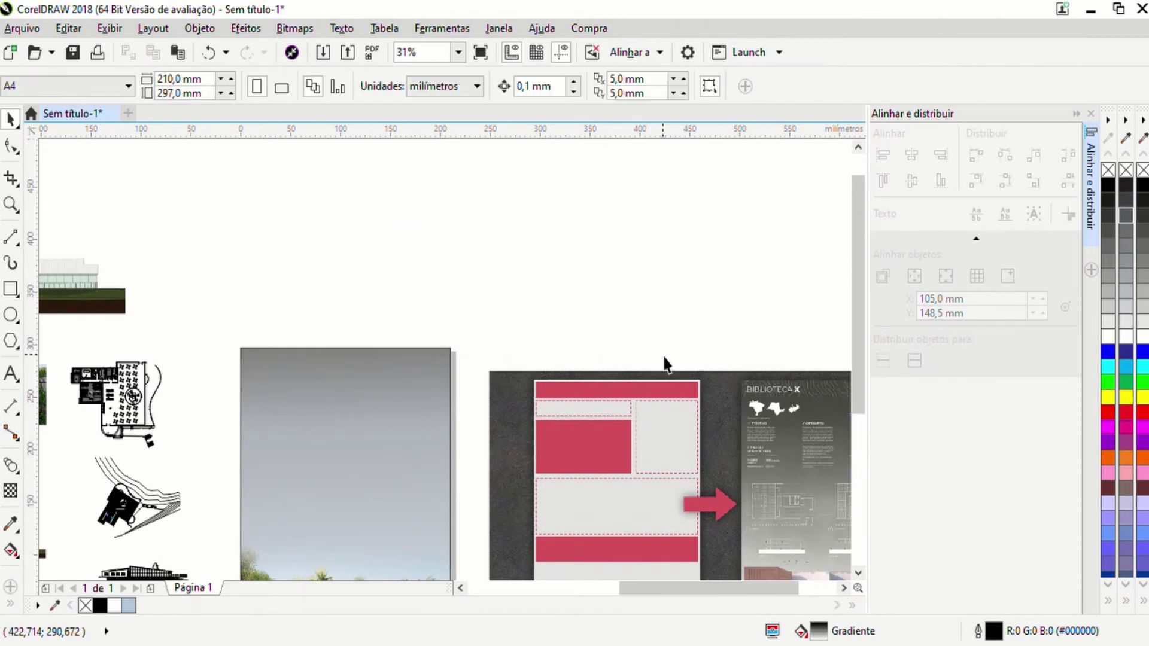
Step: Ungroup the black floor plan with the kitchen and dining tables beside the page
drag(298, 455, 309, 289)
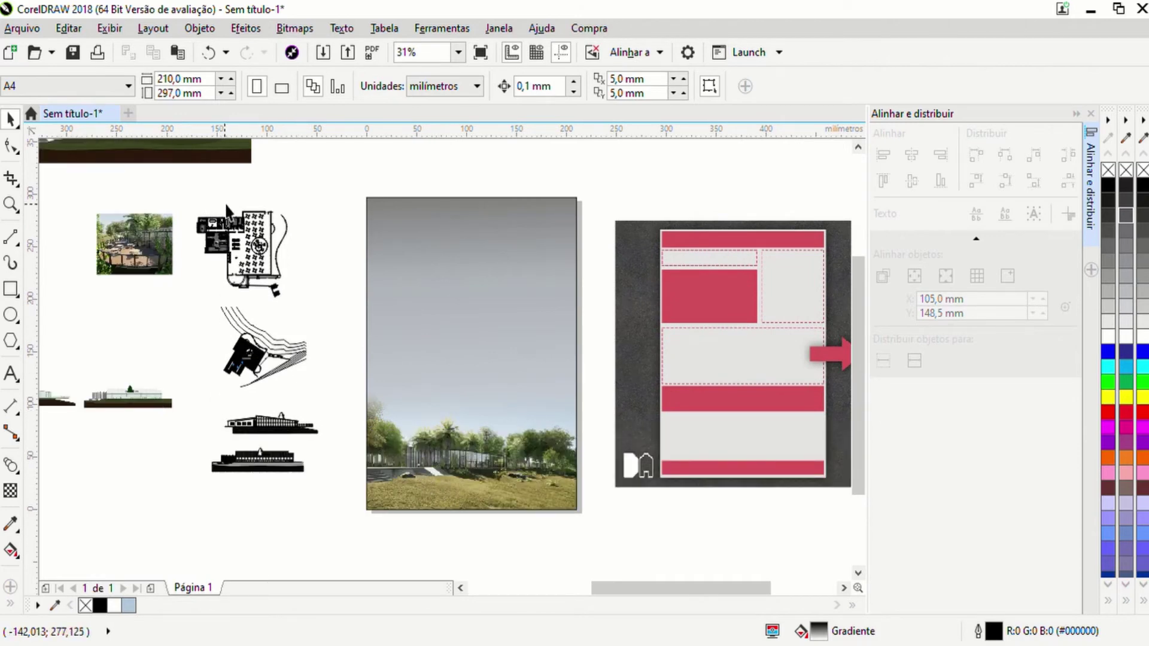
scroll(231, 227, up, 3)
scroll(232, 262, up, 2)
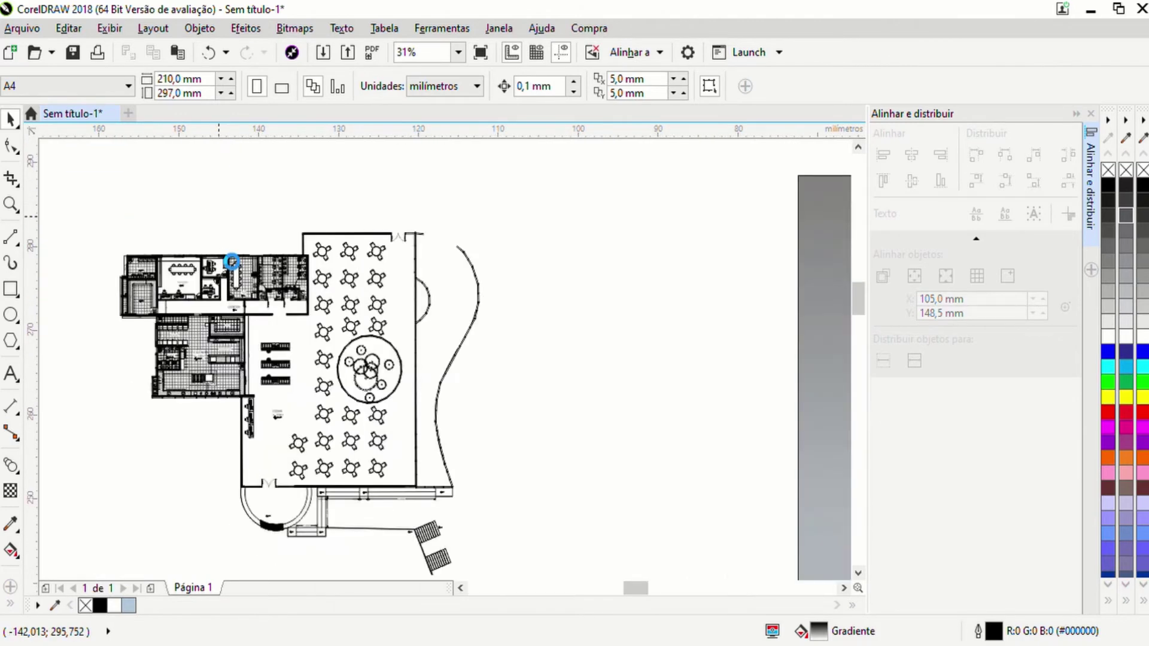
scroll(236, 302, up, 5)
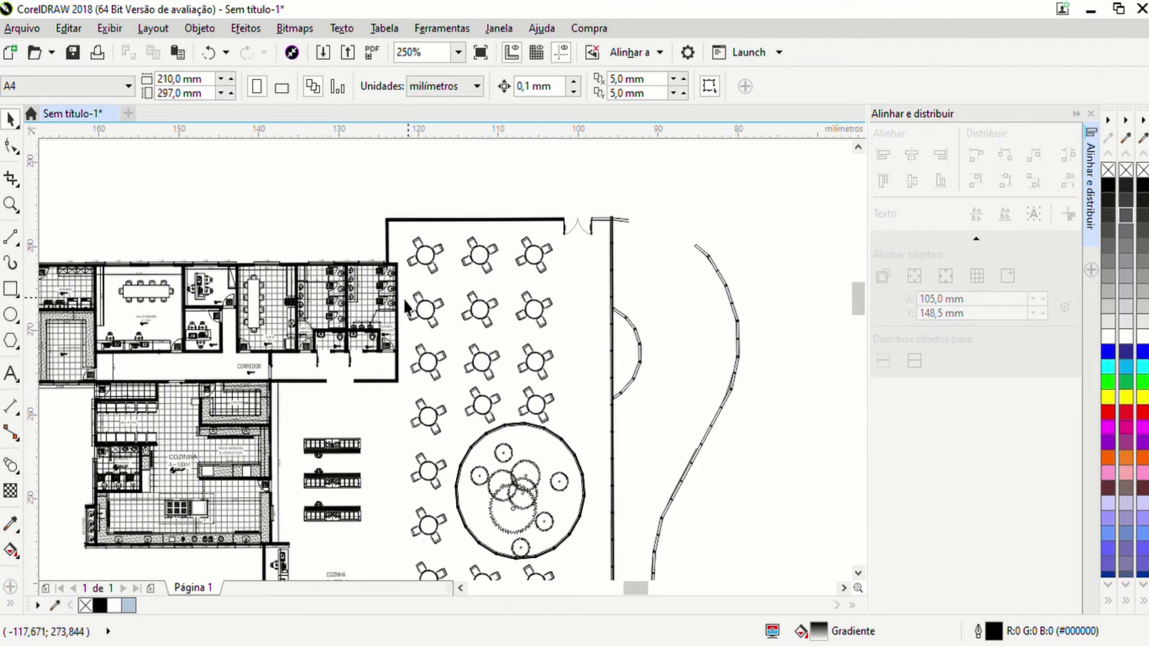
scroll(490, 472, down, 1)
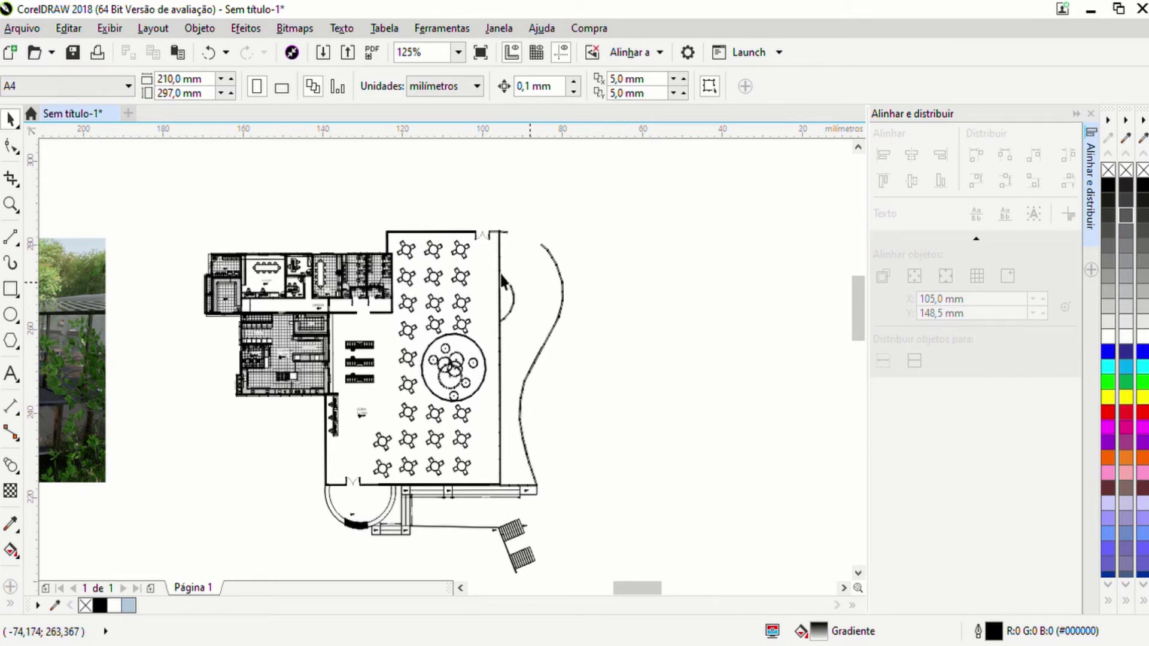
scroll(249, 303, up, 1)
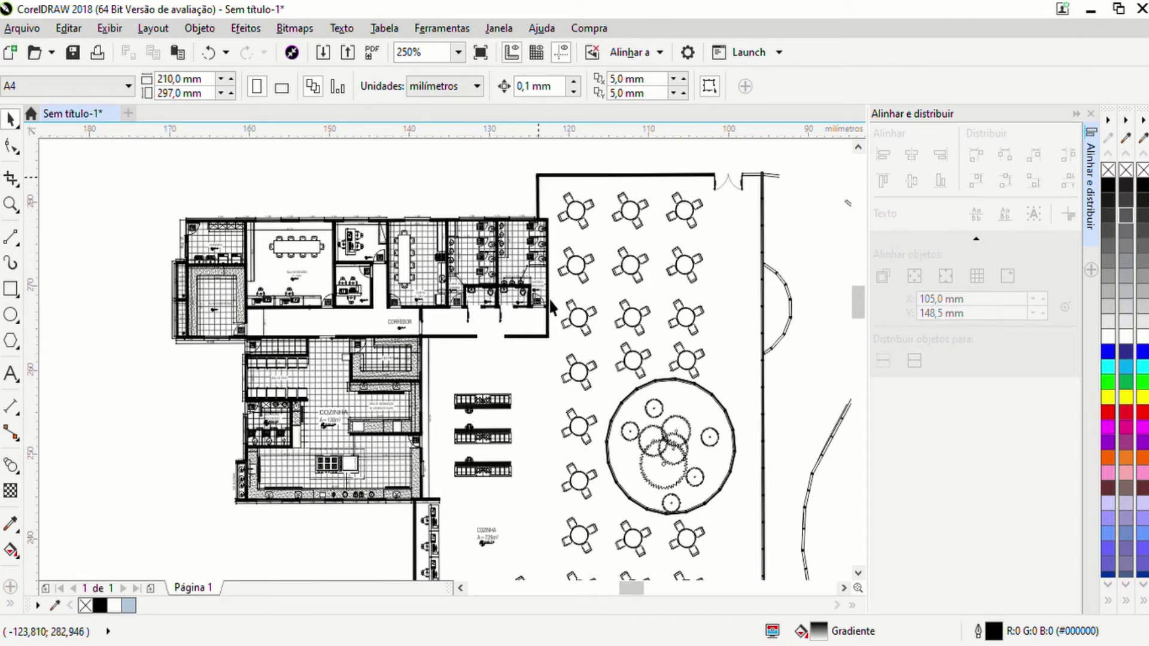
click(628, 179)
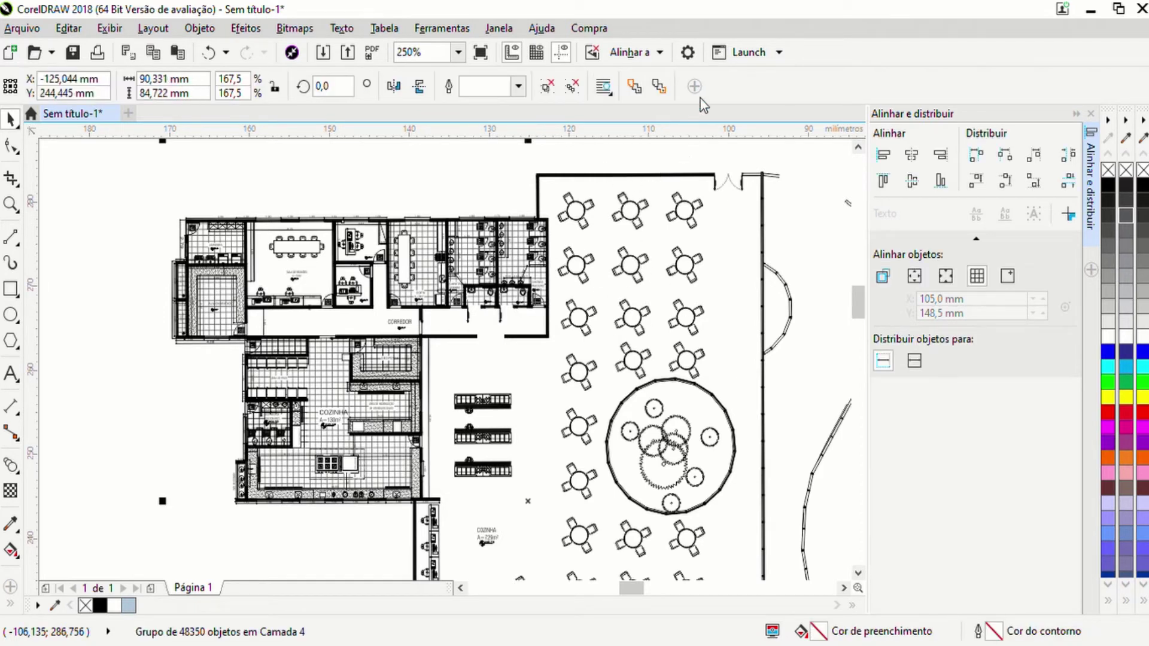
click(545, 88)
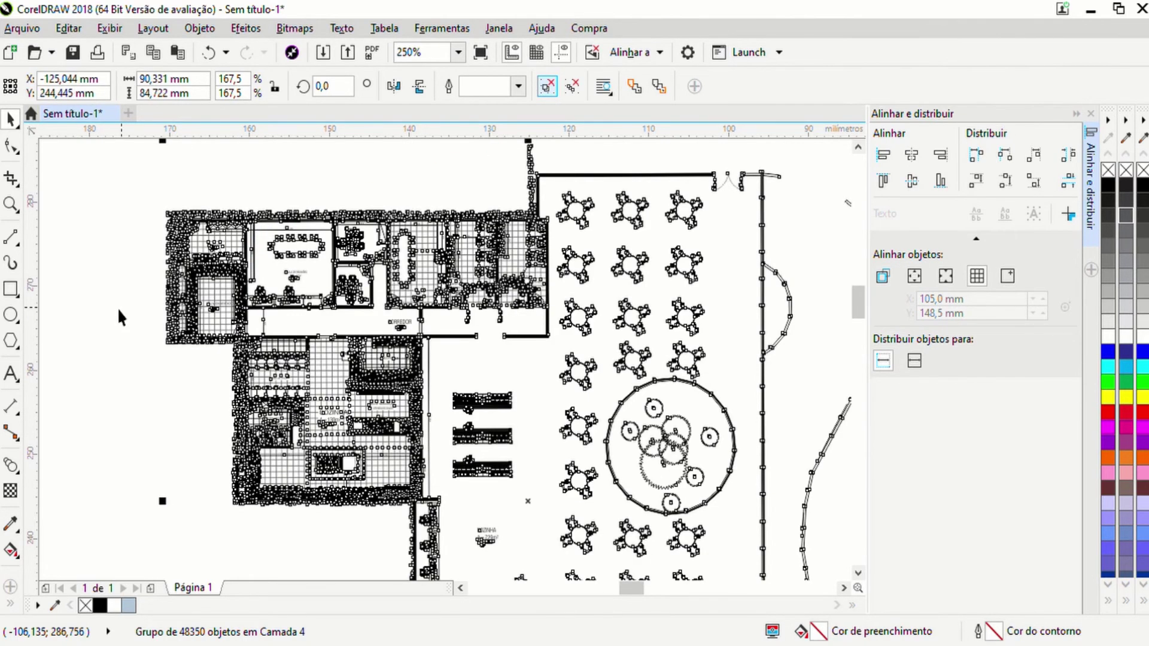
click(102, 296)
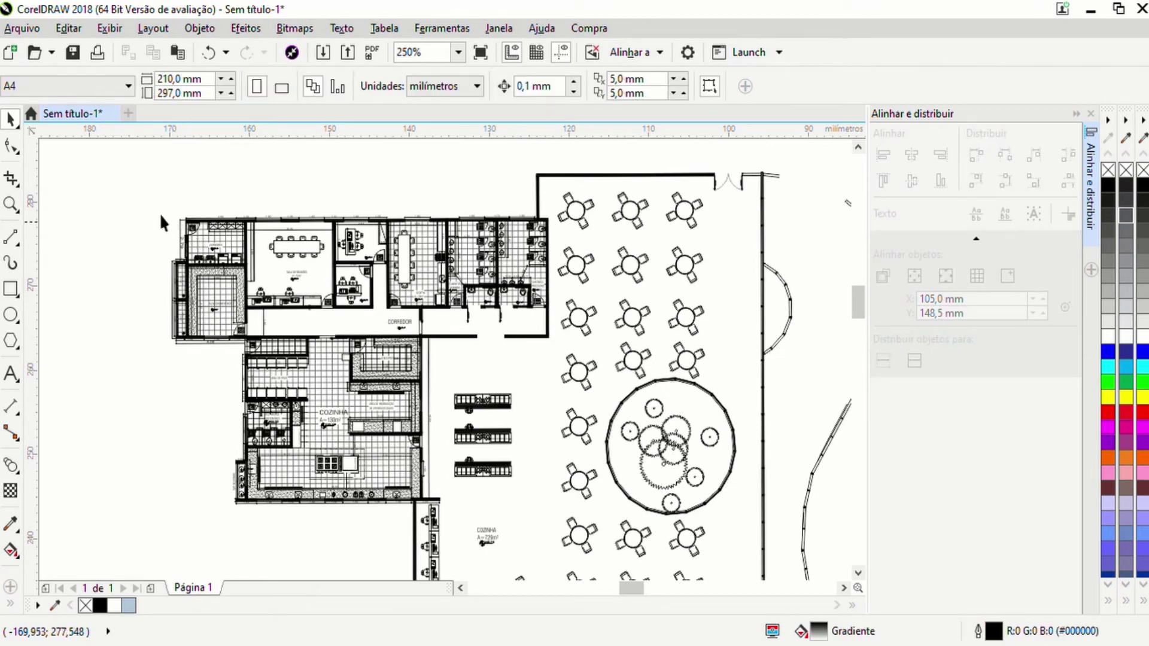
Step: Select the kitchen and service rooms on the floor plan's left side, and clear the selection
drag(107, 189, 448, 541)
drag(457, 498, 456, 498)
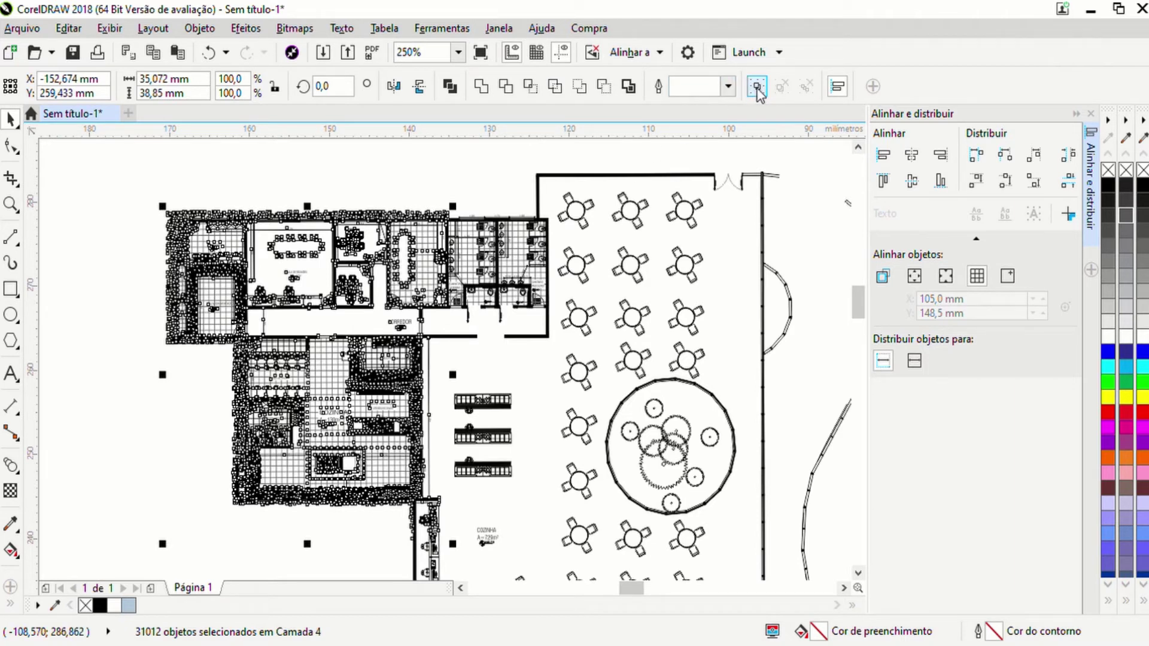
click(494, 174)
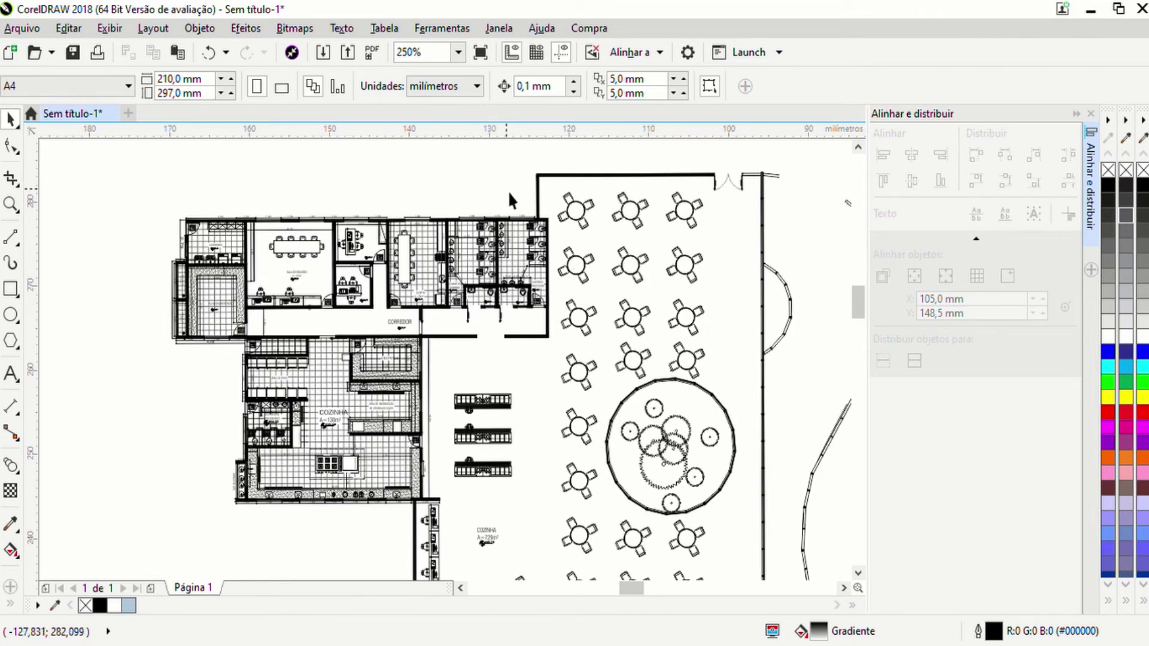
Step: Inspect the men's restroom in the floor plan by selecting one floor-tile line, and deselect it
scroll(542, 237, up, 1)
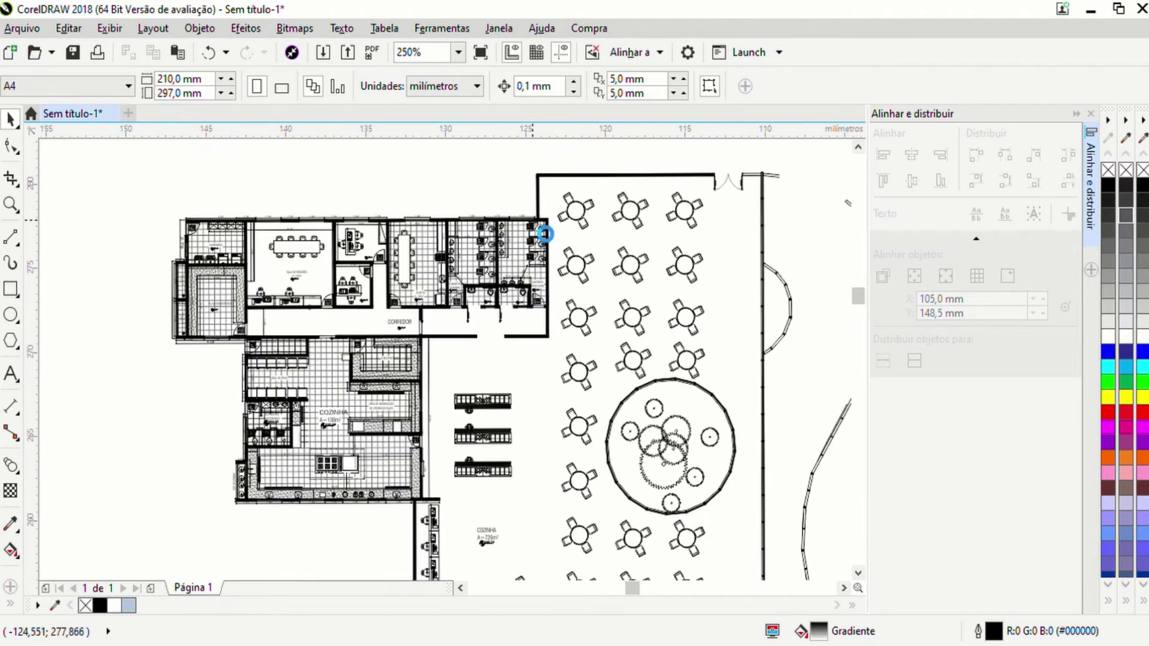
scroll(542, 231, up, 1)
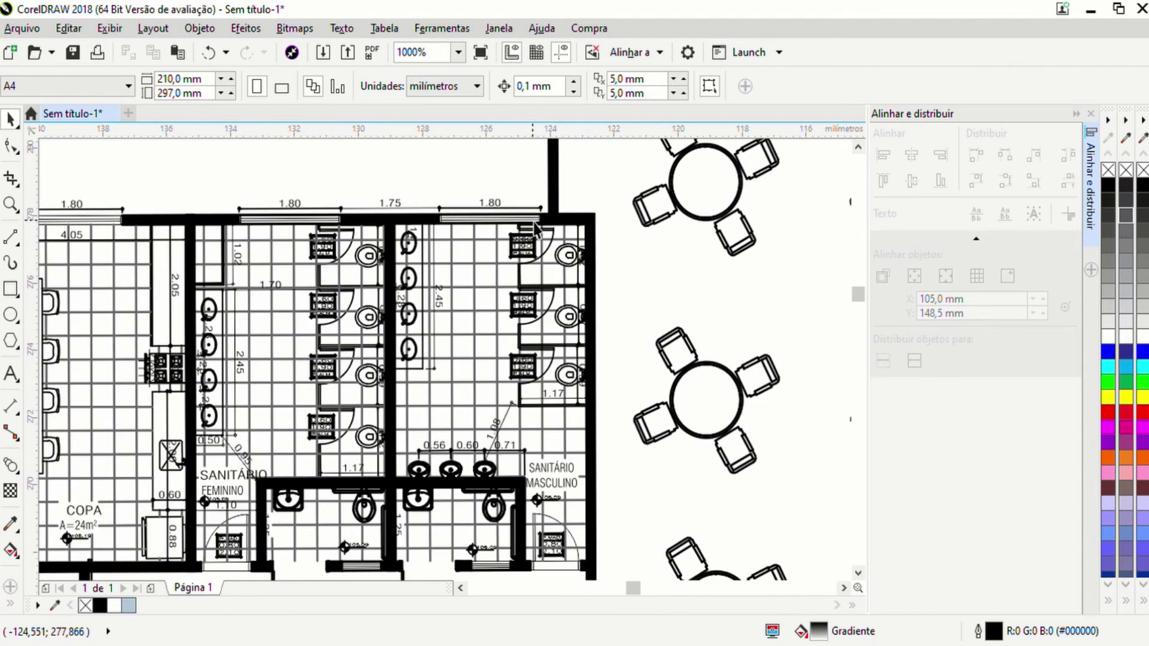
click(481, 337)
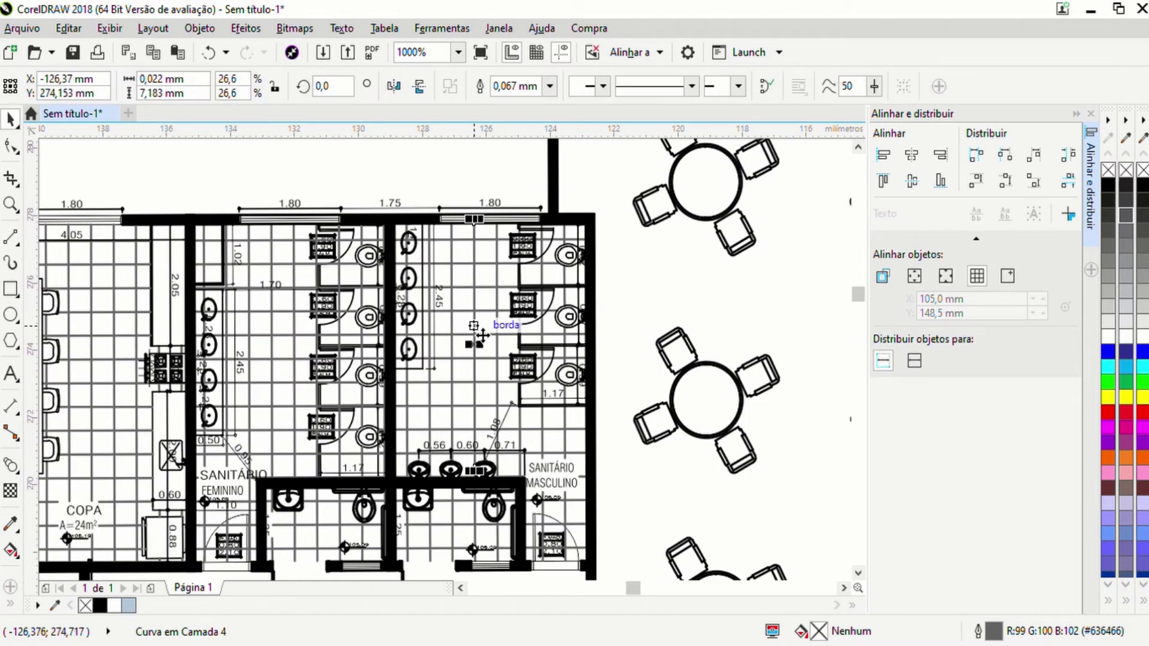
key(Escape)
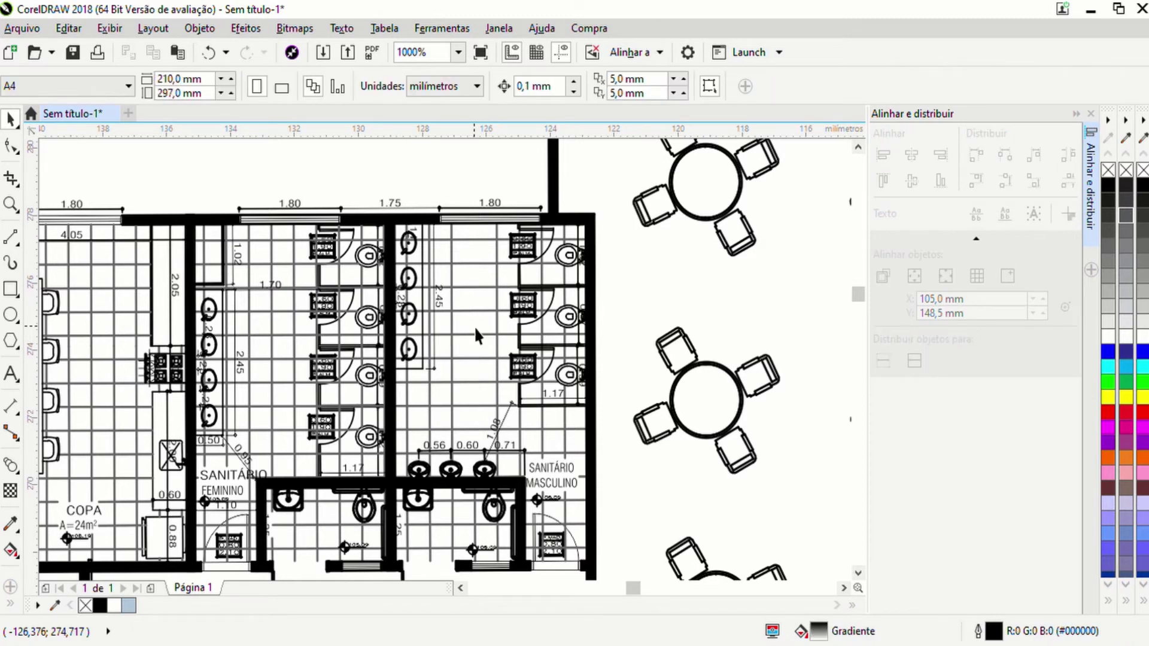
Step: Inspect the ungrouped floor plan by individually selecting a restroom tile line, dining table curves and a wall segment, and clear the selection
click(477, 335)
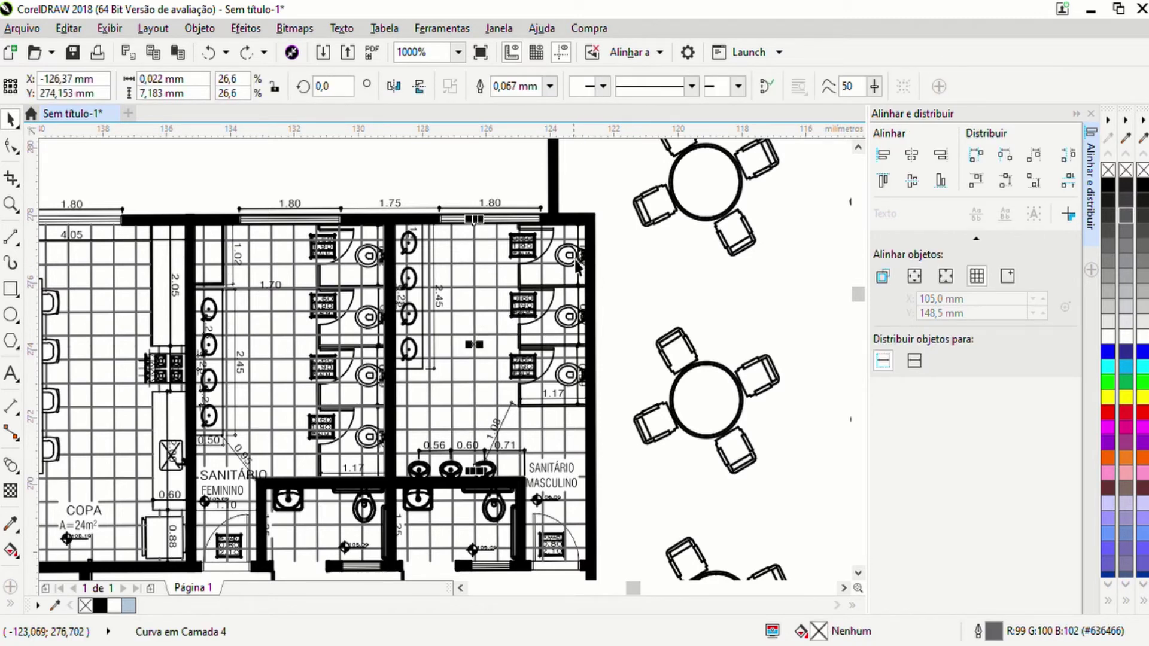
click(694, 220)
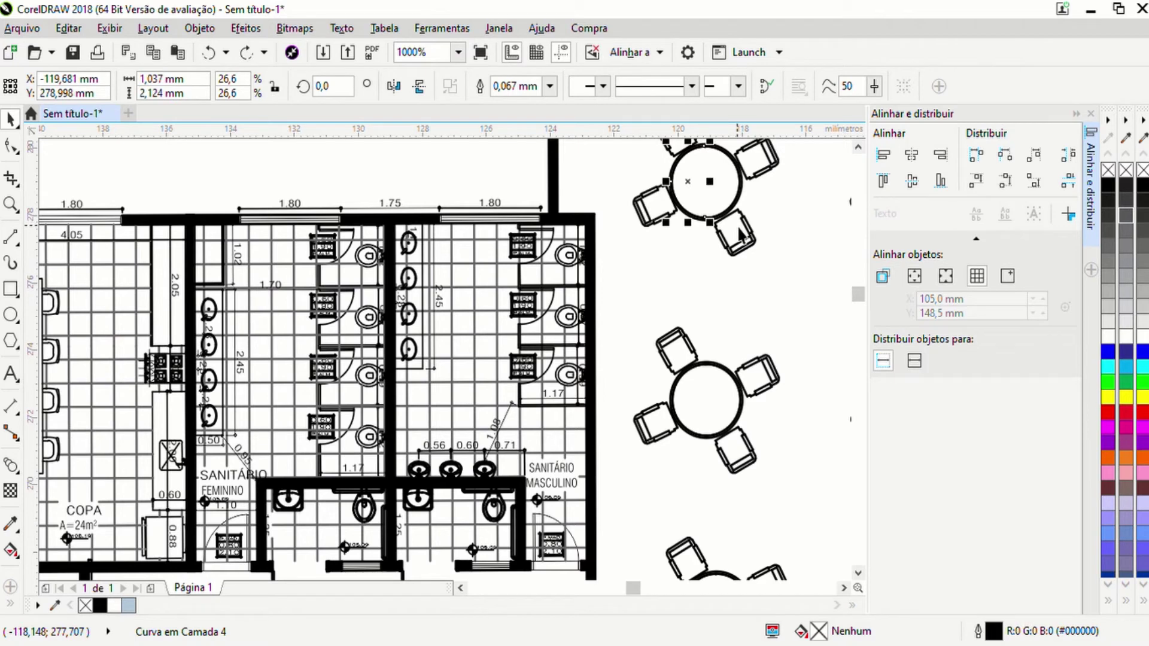
click(742, 233)
click(711, 399)
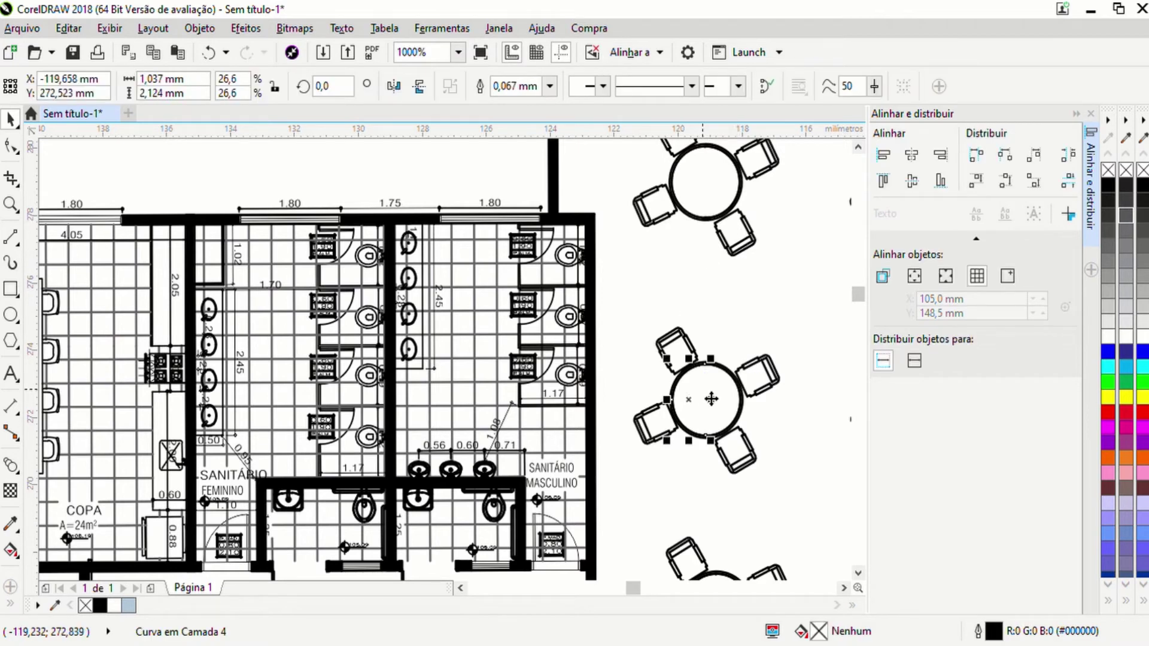
click(601, 344)
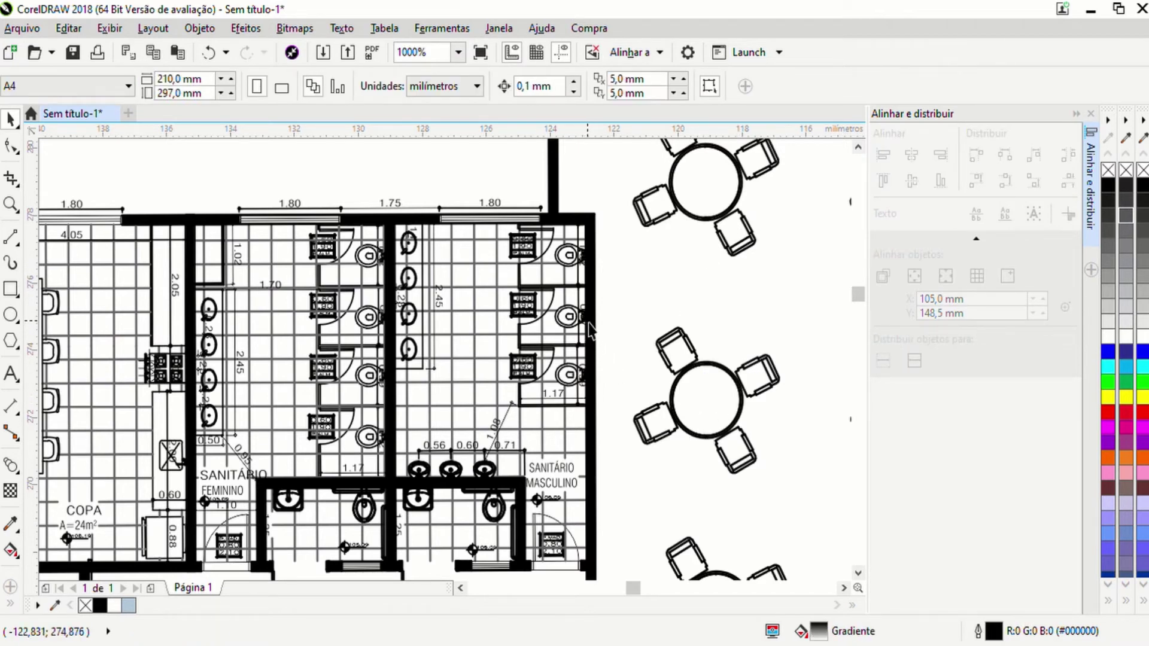
click(589, 329)
click(386, 216)
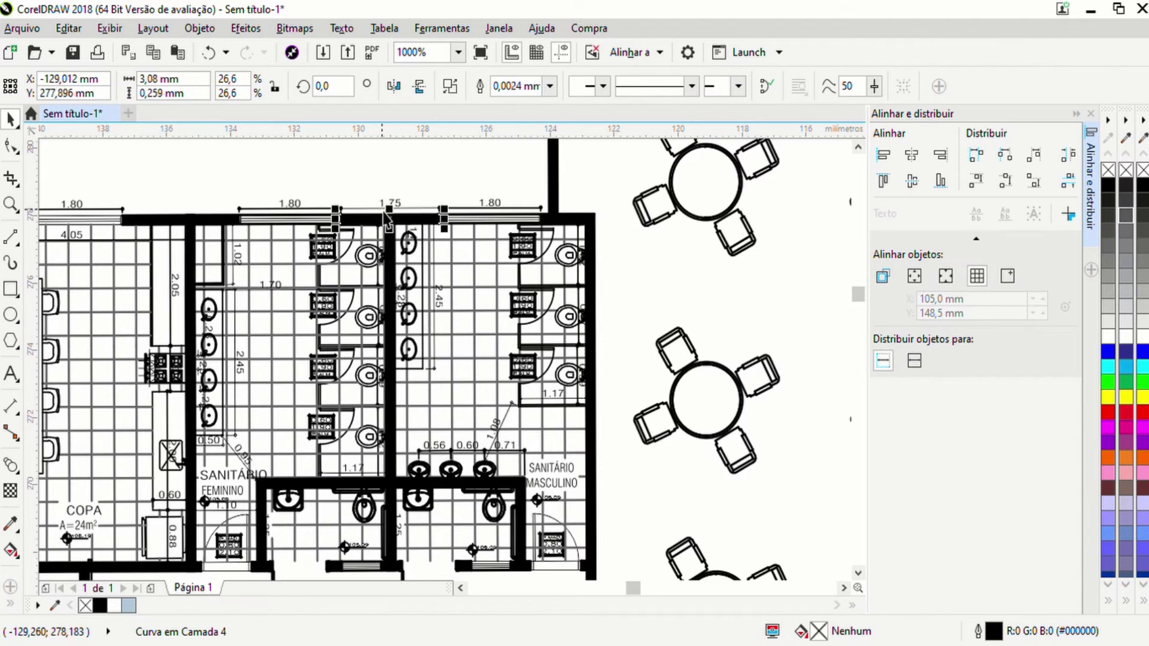
click(400, 192)
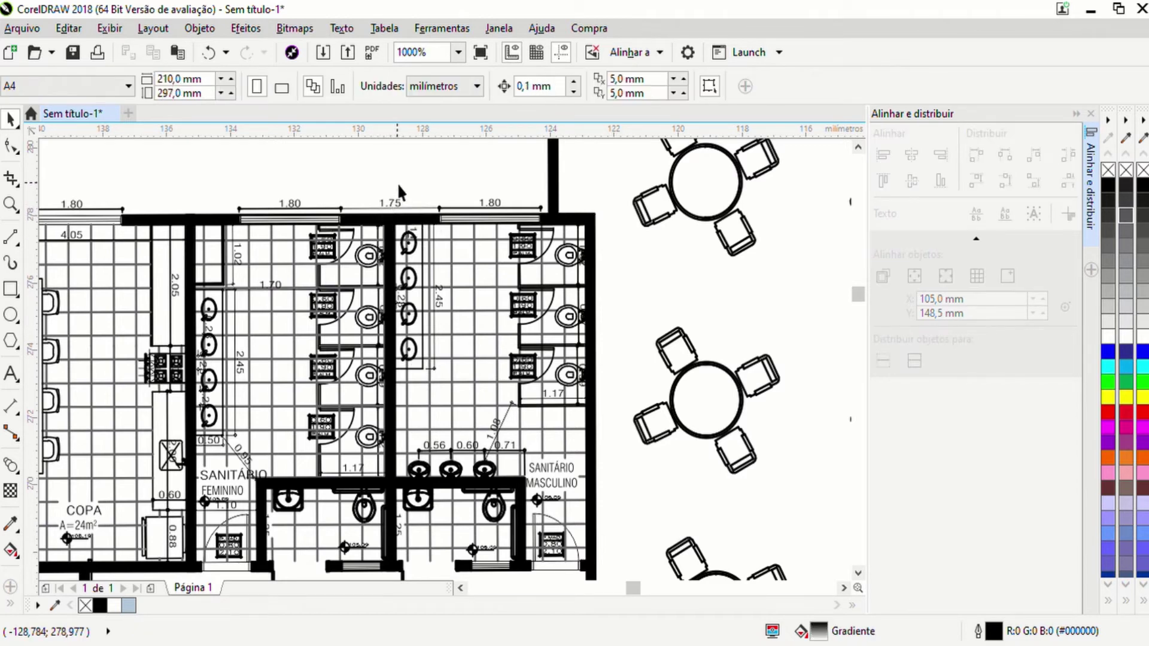
click(325, 301)
click(289, 304)
click(207, 317)
click(195, 214)
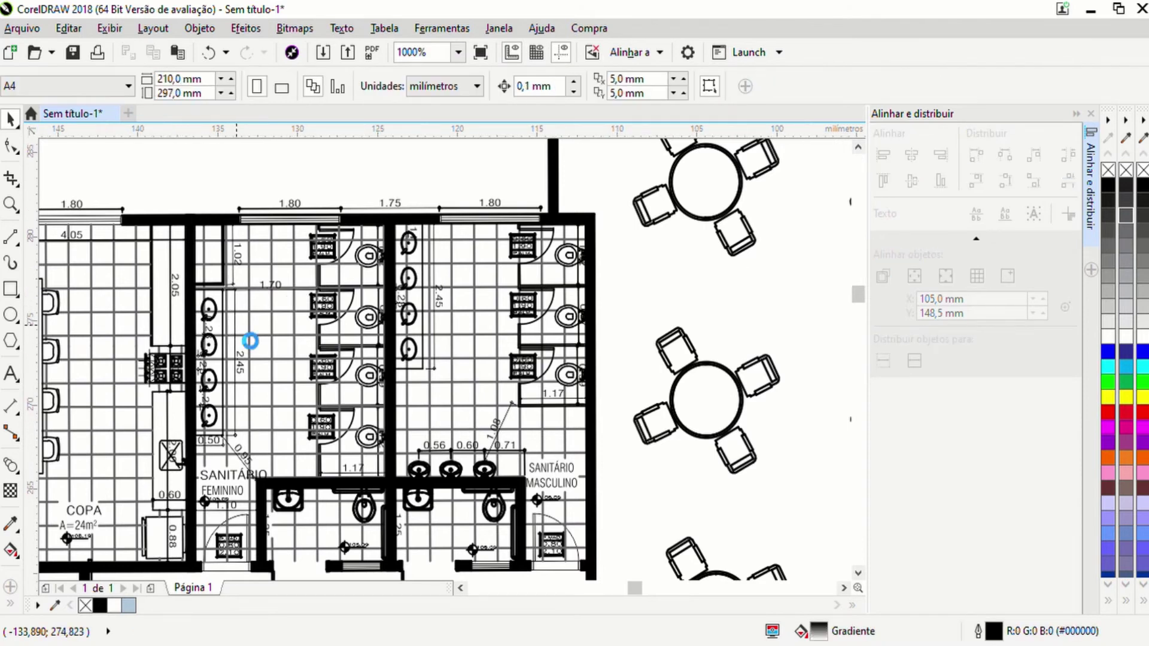
Step: Group all the objects of the floor plan beside the page into one group and deselect it
scroll(249, 336, down, 3)
scroll(267, 351, down, 6)
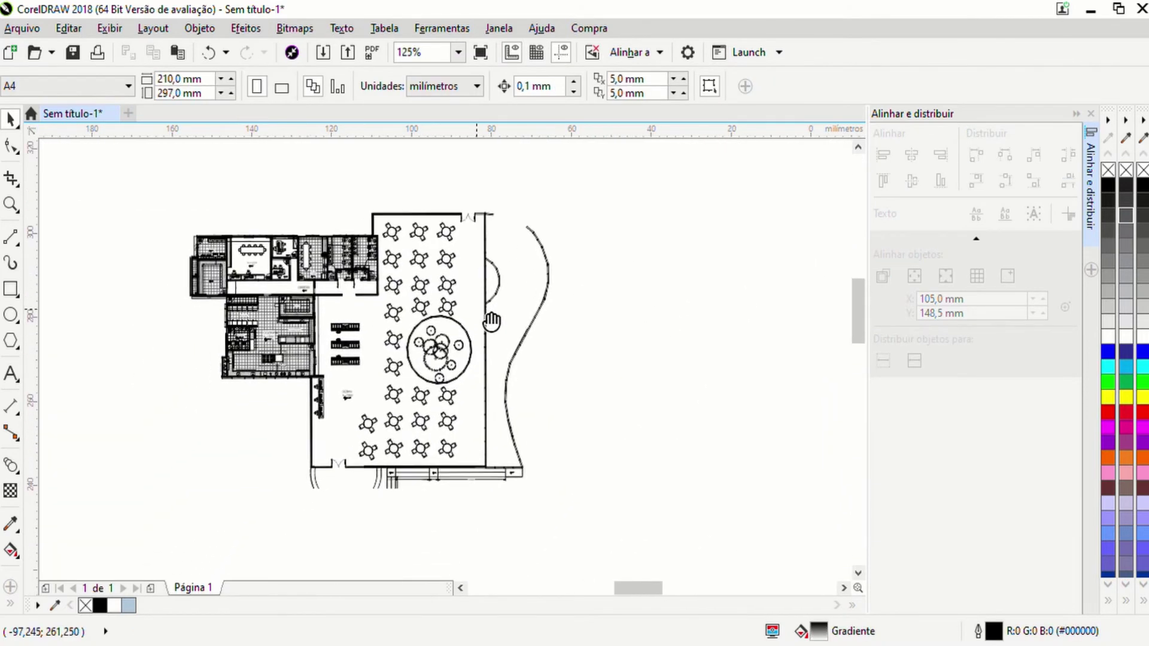
drag(147, 180, 621, 509)
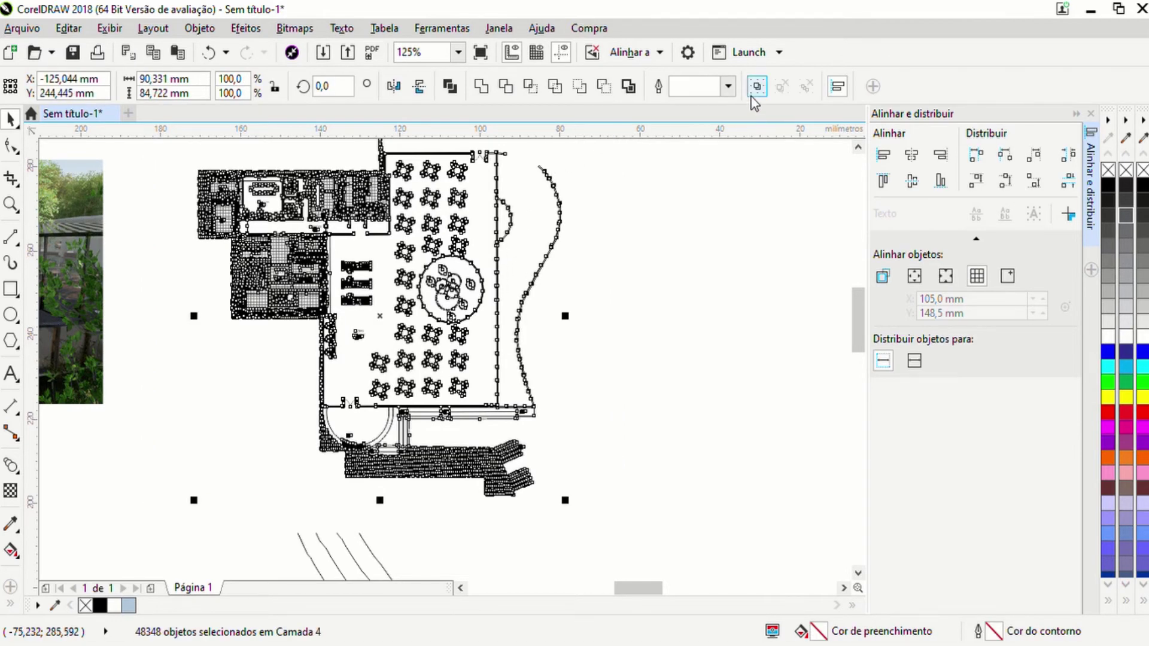
click(757, 87)
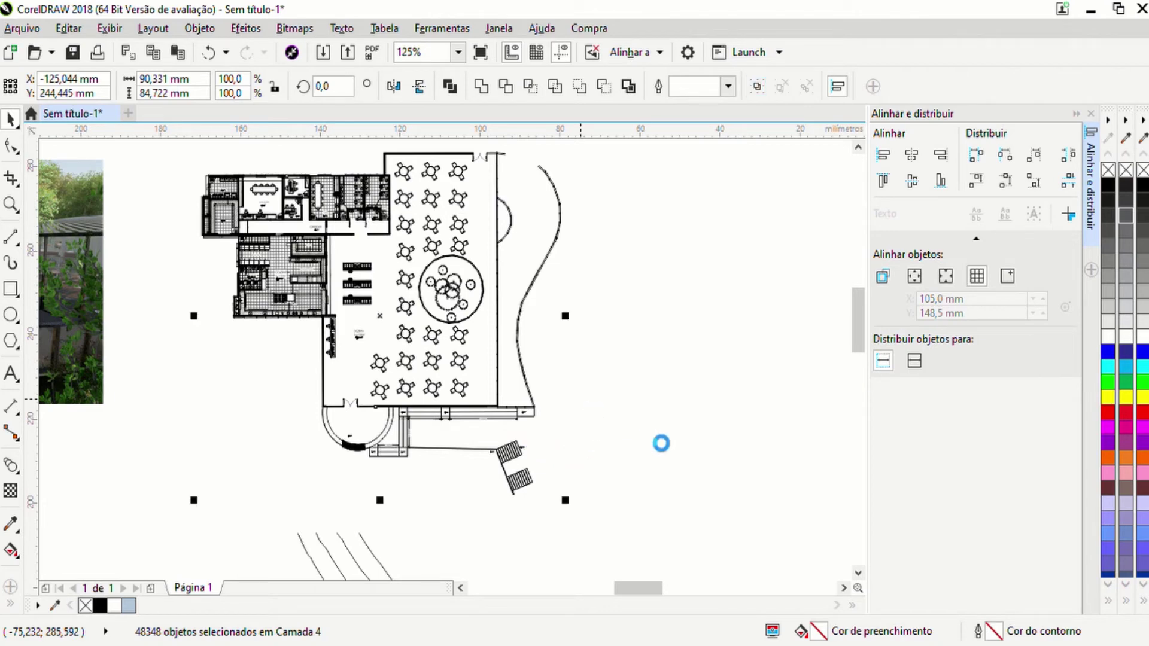
scroll(538, 418, down, 4)
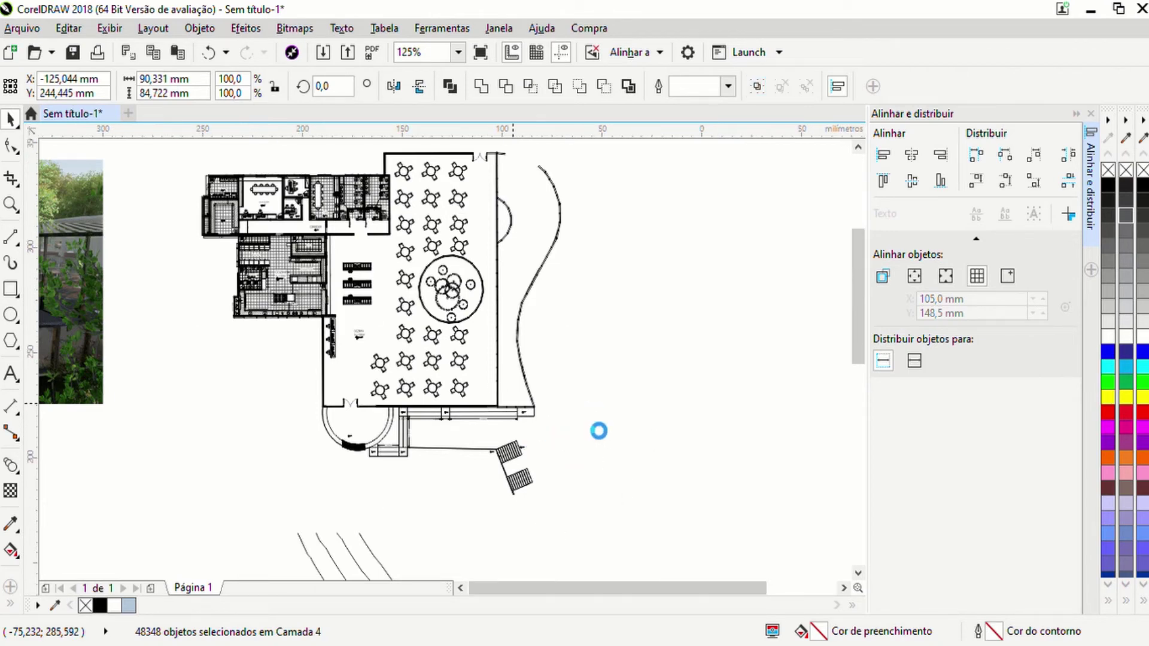
mouse_move(605, 426)
mouse_down()
mouse_move(436, 359)
mouse_move(336, 293)
mouse_up()
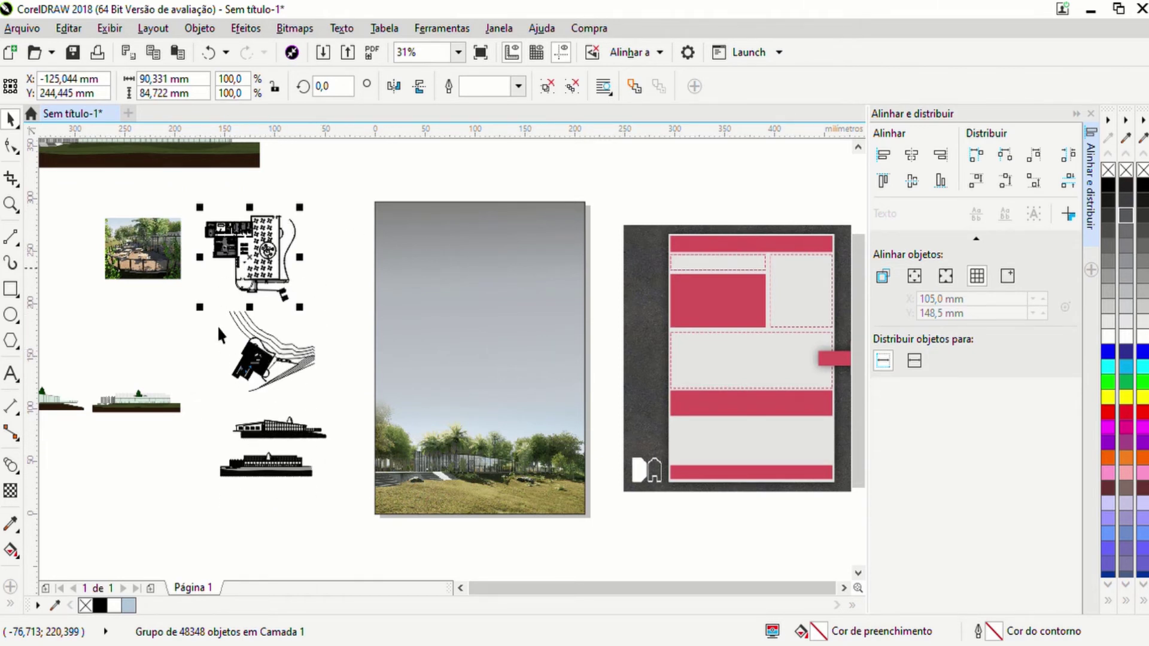
click(145, 369)
Step: Examine the aerial exterior render with the white driveway and trees, placed among the images beside the page
drag(134, 353, 409, 424)
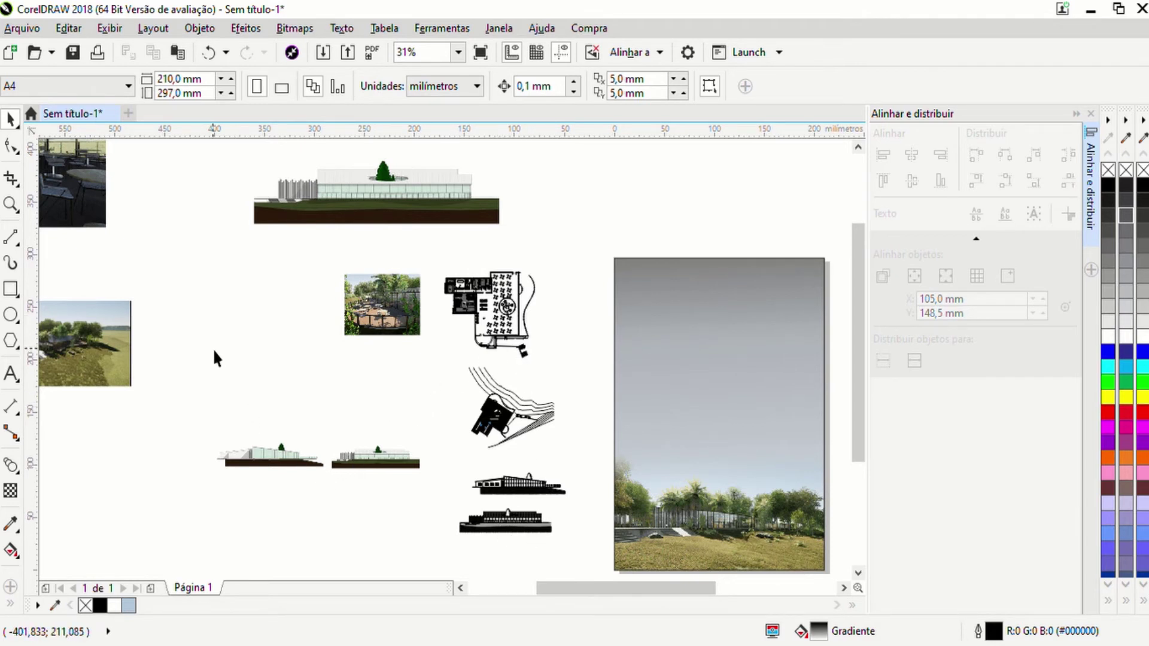
drag(408, 337, 567, 471)
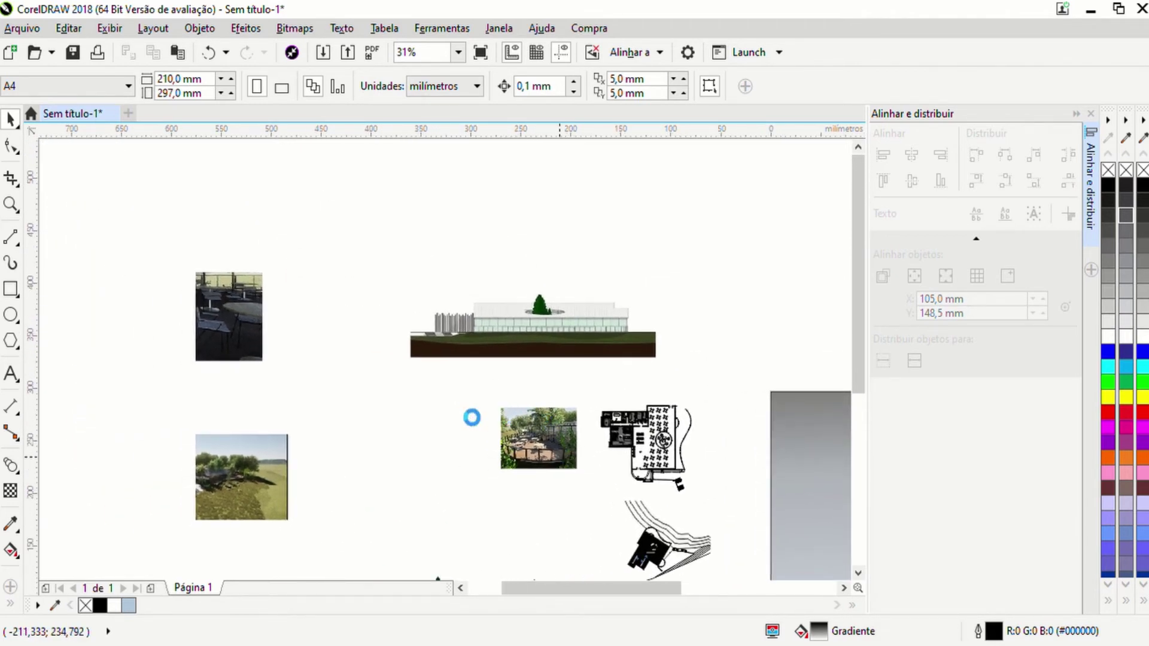
drag(390, 400, 466, 351)
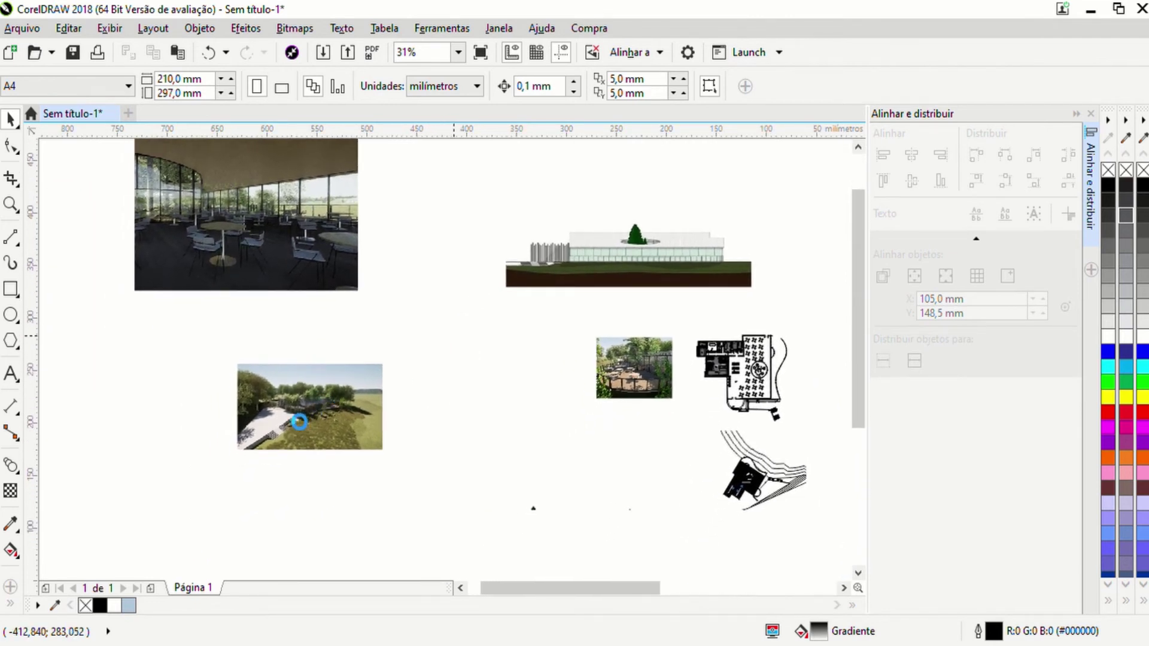
scroll(310, 389, up, 2)
scroll(310, 390, up, 2)
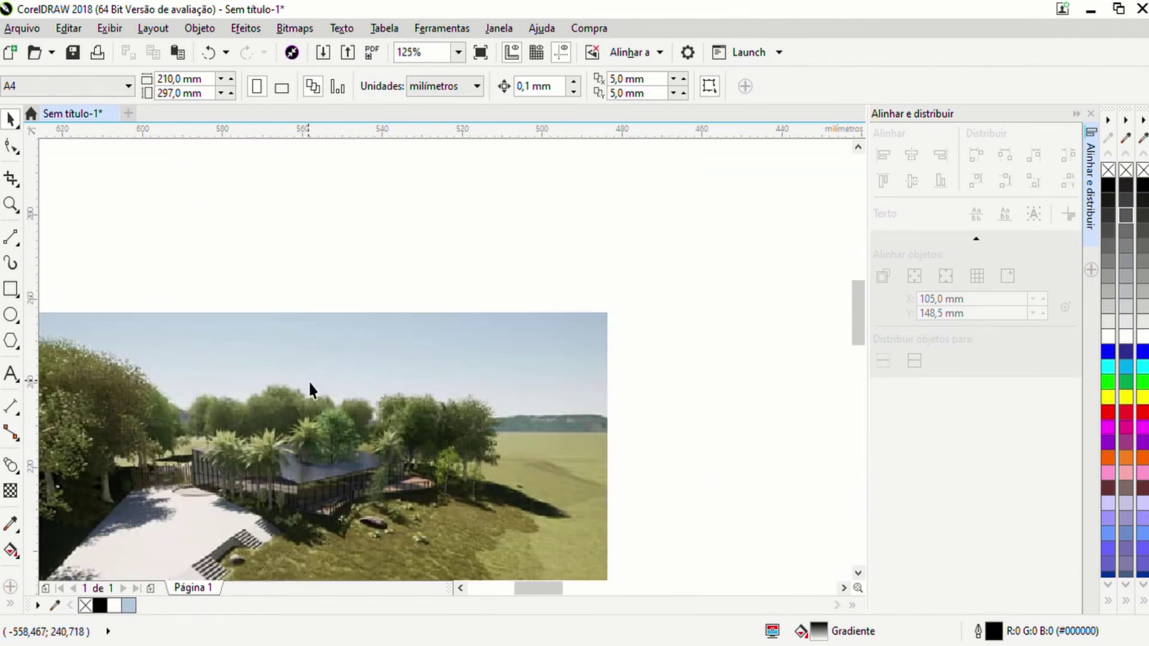
scroll(293, 477, down, 2)
drag(328, 464, 392, 449)
scroll(451, 401, up, 2)
drag(464, 417, 569, 381)
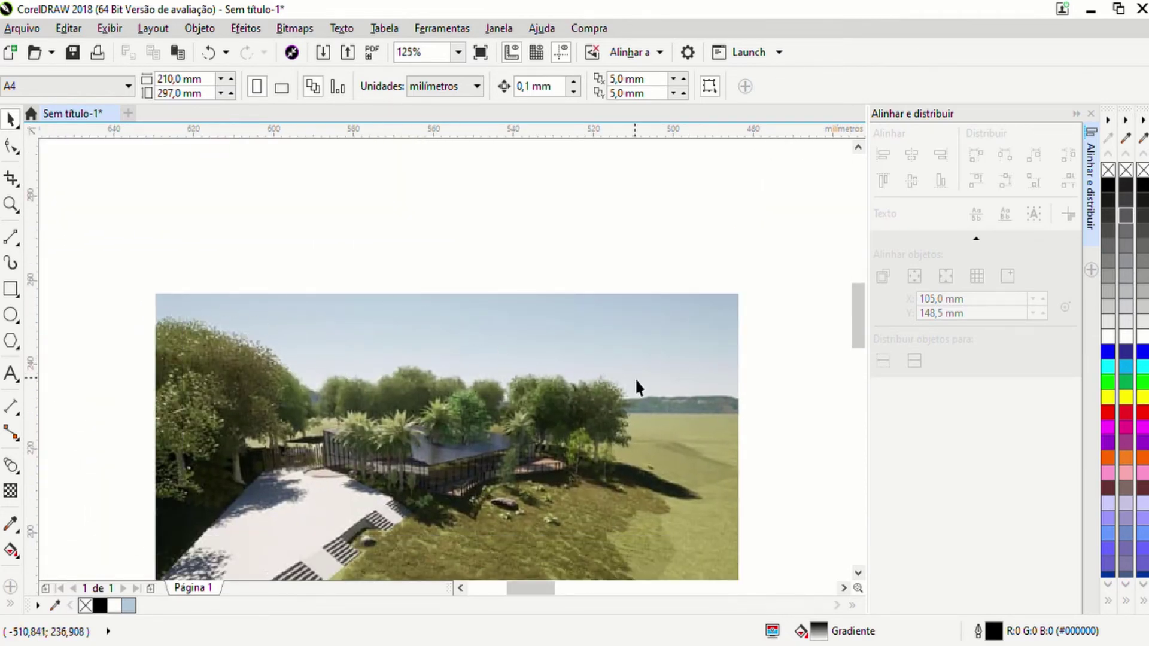
drag(444, 444, 439, 339)
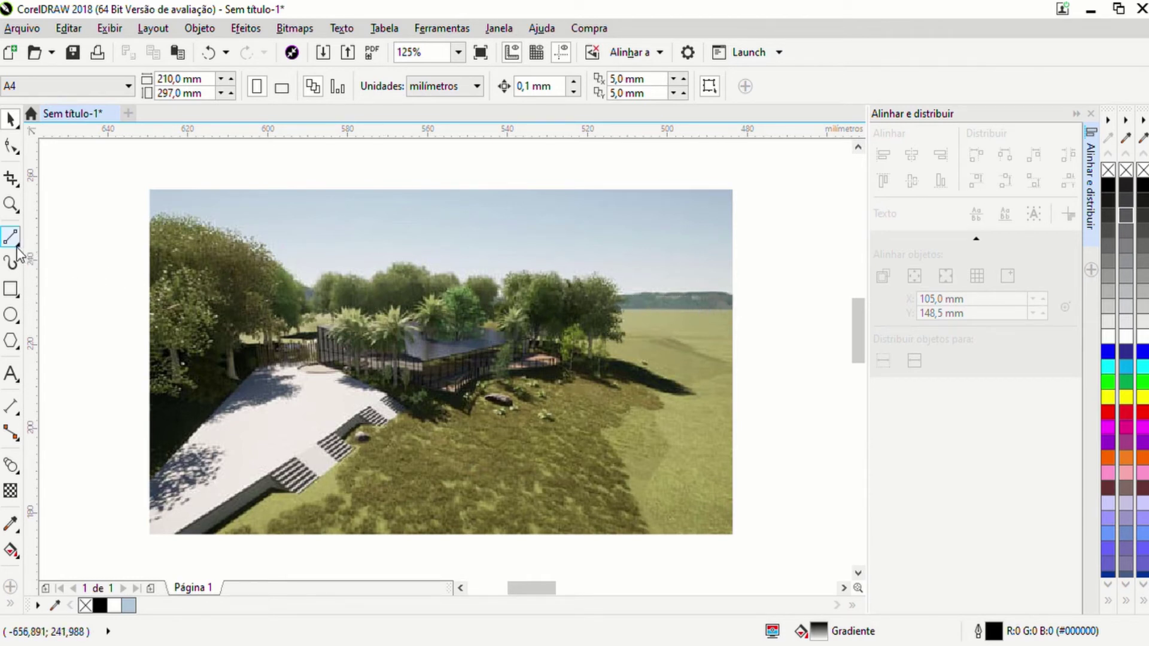
Step: Start a B-Spline outline at the aerial render's left edge, following the tall trees' canopy down to the gap beside them
click(74, 314)
drag(165, 244, 148, 328)
scroll(140, 309, up, 2)
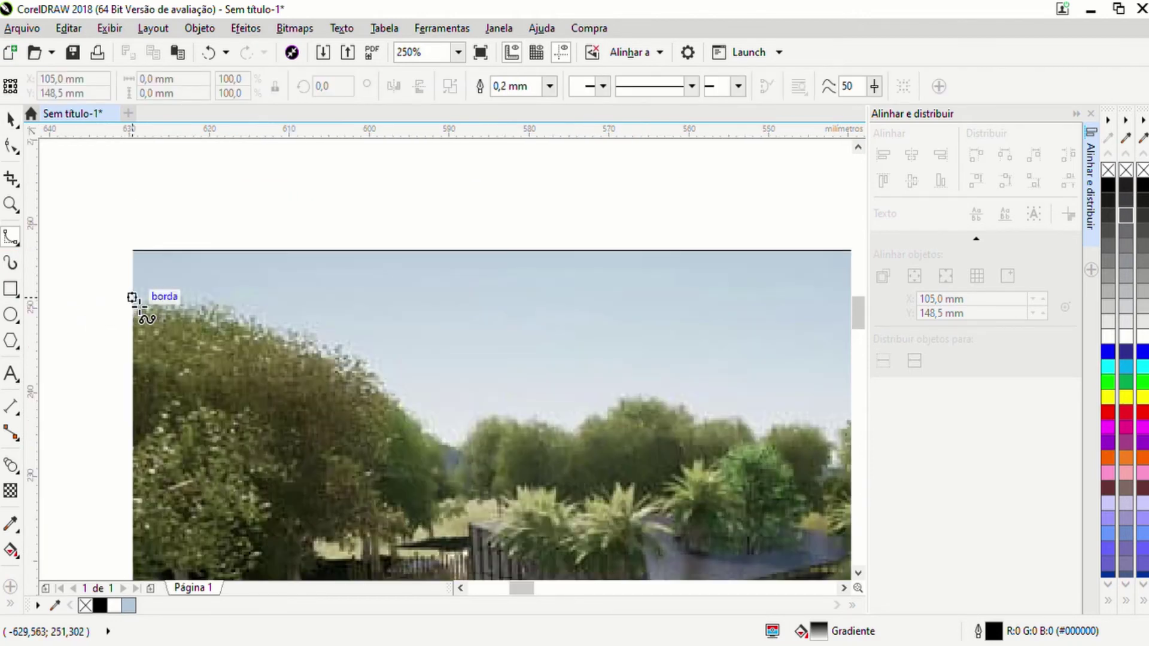
click(132, 314)
click(159, 305)
click(209, 307)
click(258, 337)
click(323, 371)
click(366, 381)
click(380, 384)
click(391, 419)
click(450, 459)
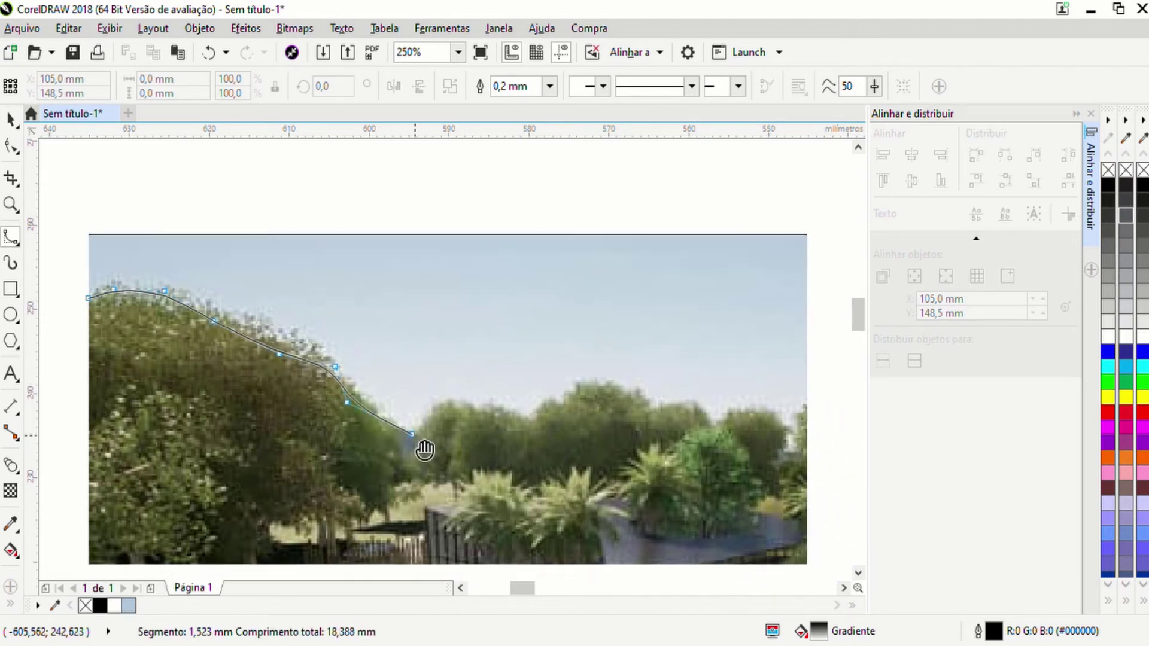
Step: Continue the B-Spline outline along the background treetops and the distant horizon to the render's right edge
click(325, 344)
click(398, 334)
click(422, 350)
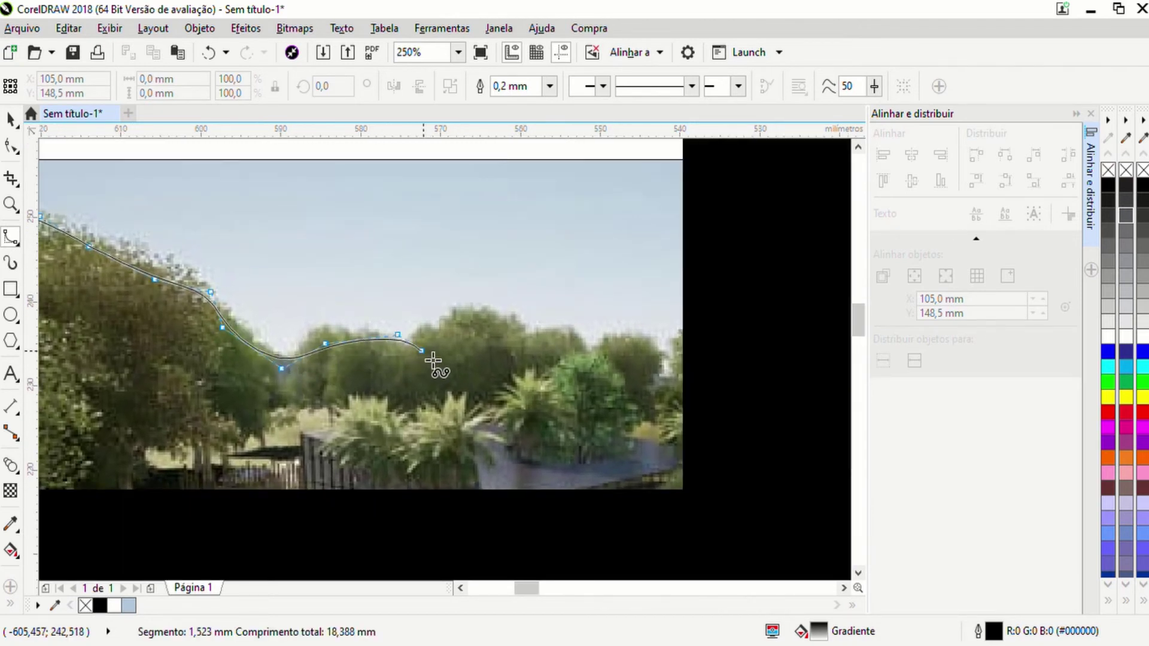
click(454, 324)
click(500, 319)
click(565, 328)
click(428, 355)
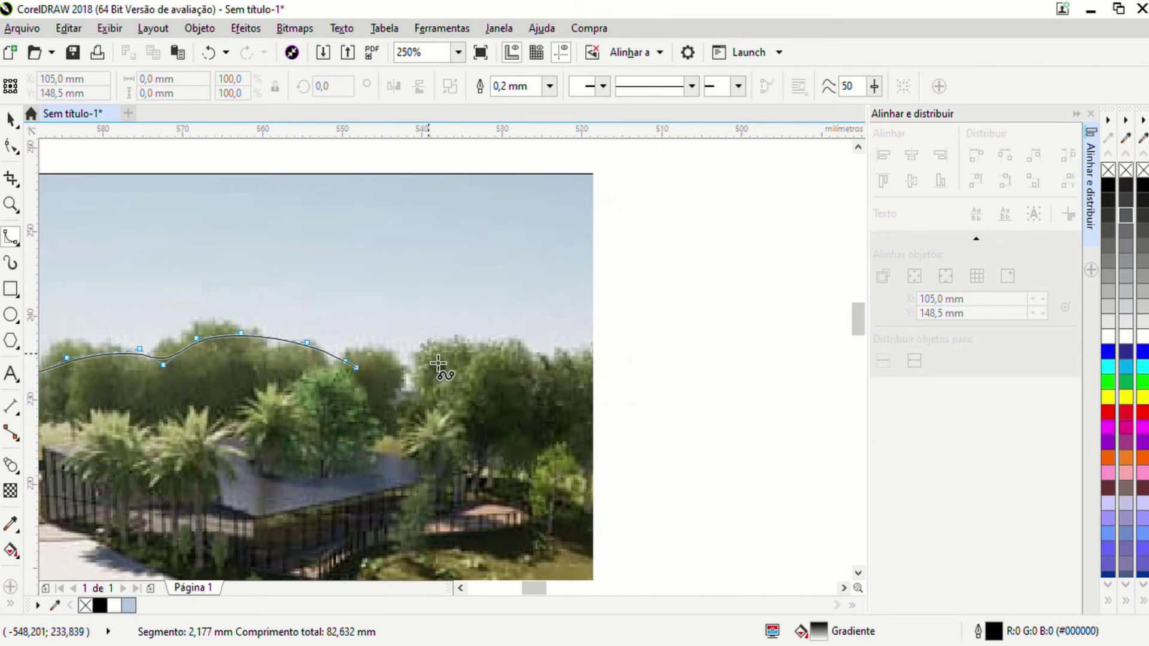
click(474, 343)
click(541, 367)
scroll(595, 383, down, 2)
click(579, 360)
click(591, 354)
click(608, 367)
click(622, 376)
click(659, 372)
click(701, 378)
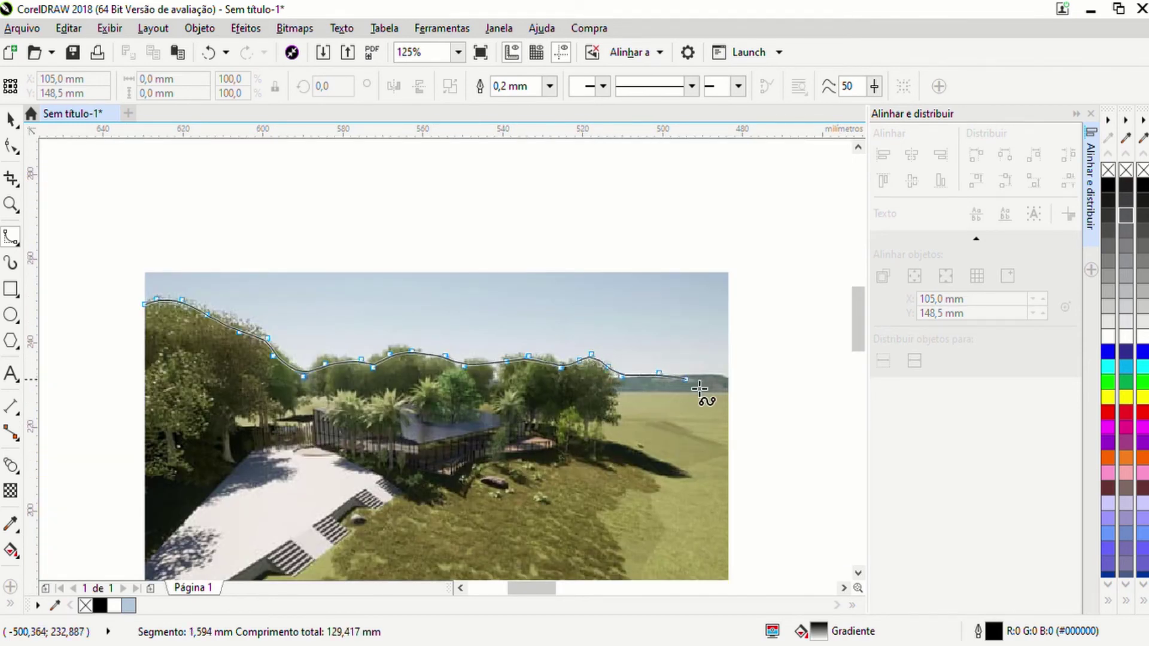
click(729, 379)
Step: Close the B-Spline outline around the render's lower corners back at its left edge, and remove the shape's fill
drag(740, 473, 762, 320)
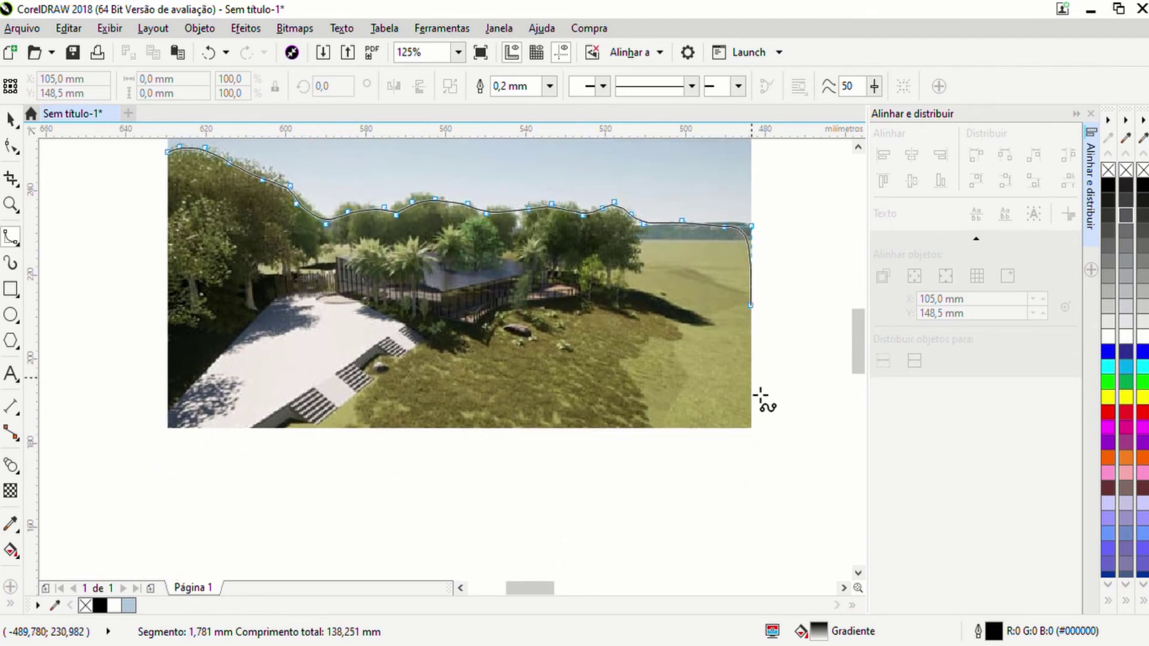
click(755, 442)
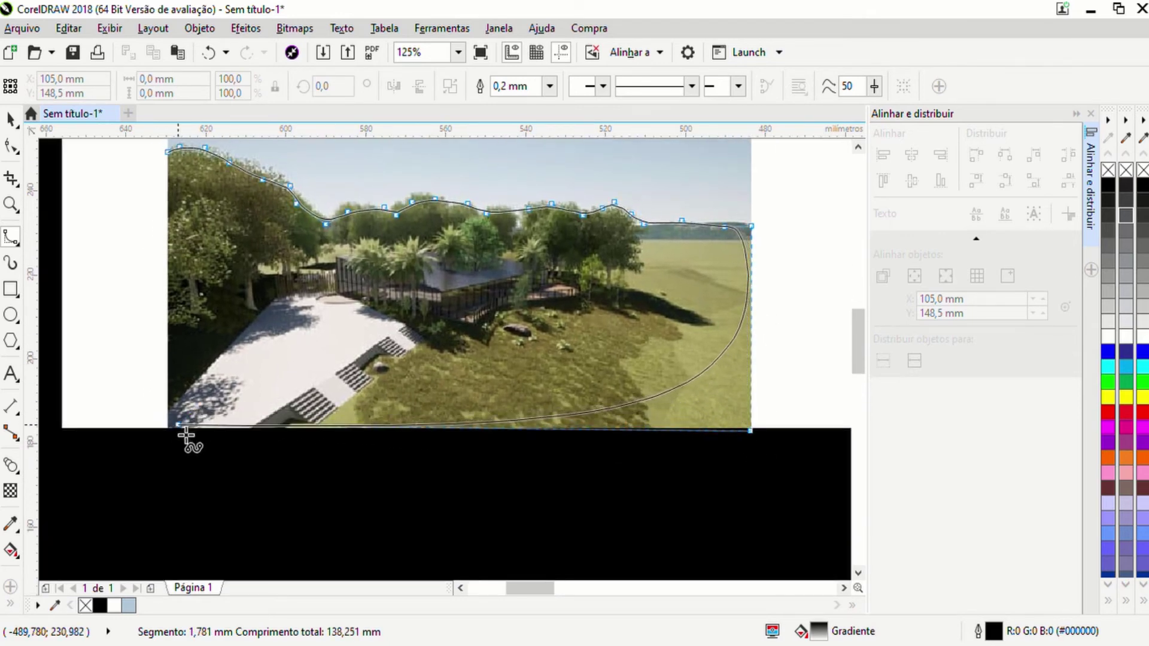
click(168, 430)
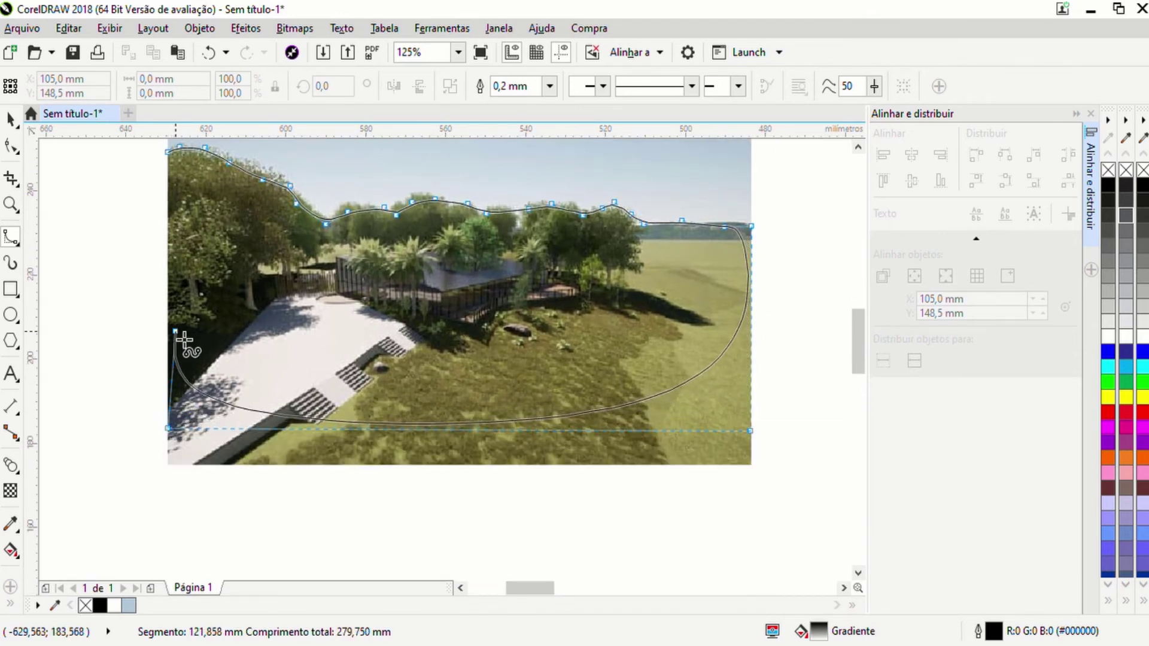
drag(159, 253, 200, 479)
click(209, 398)
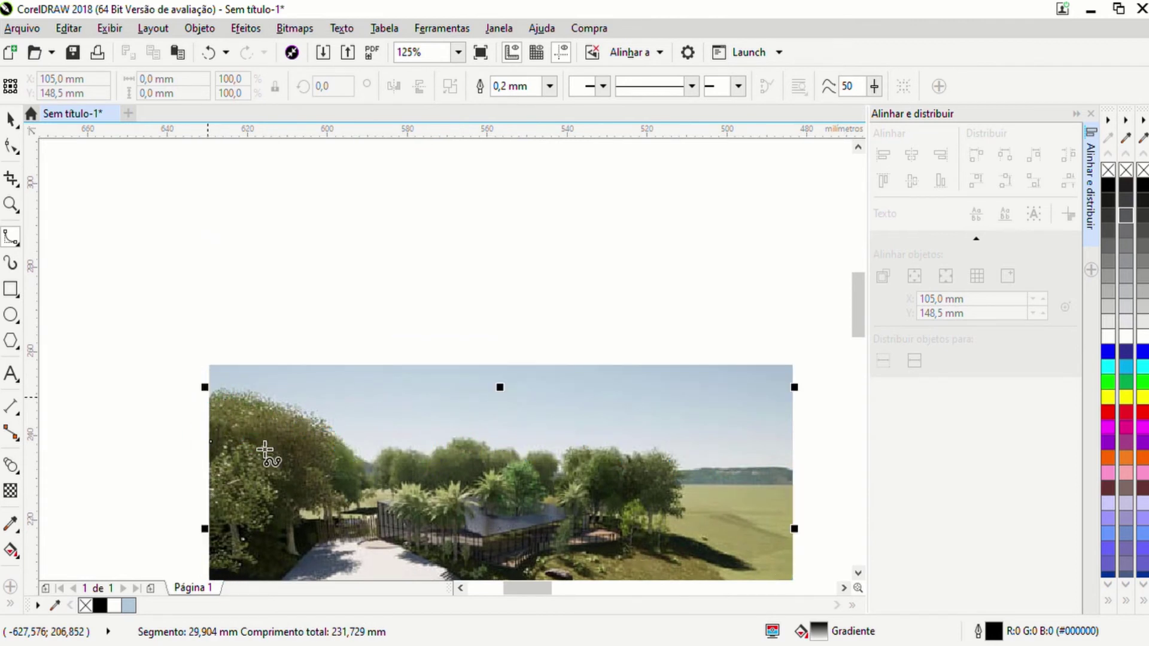
scroll(234, 437, down, 2)
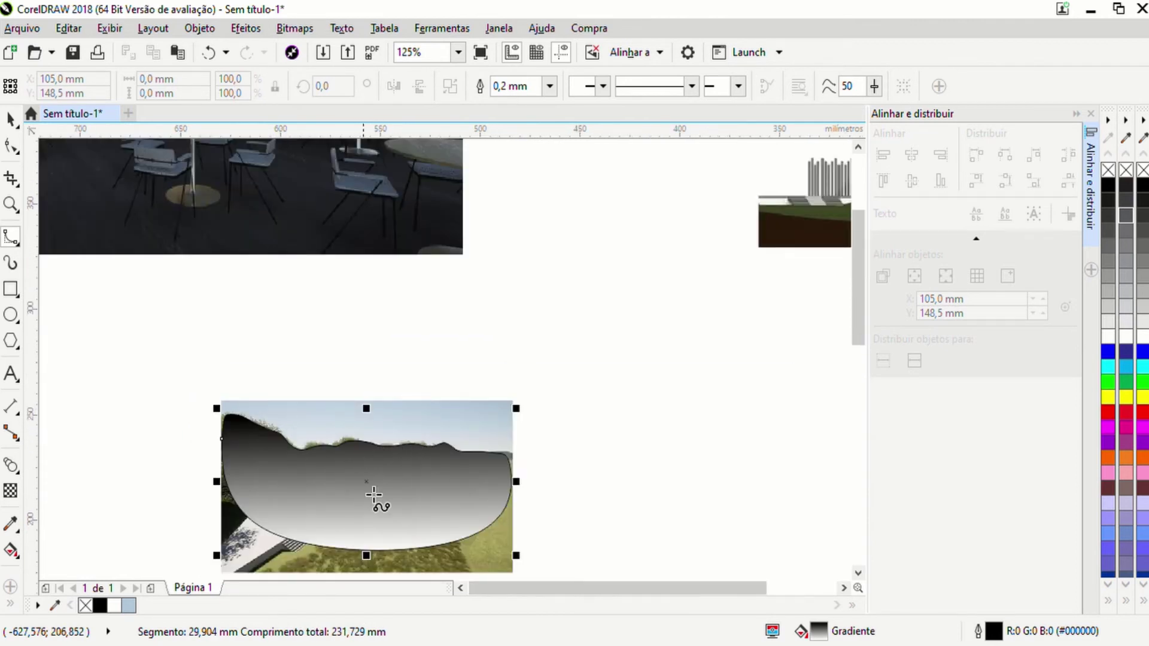
click(1115, 168)
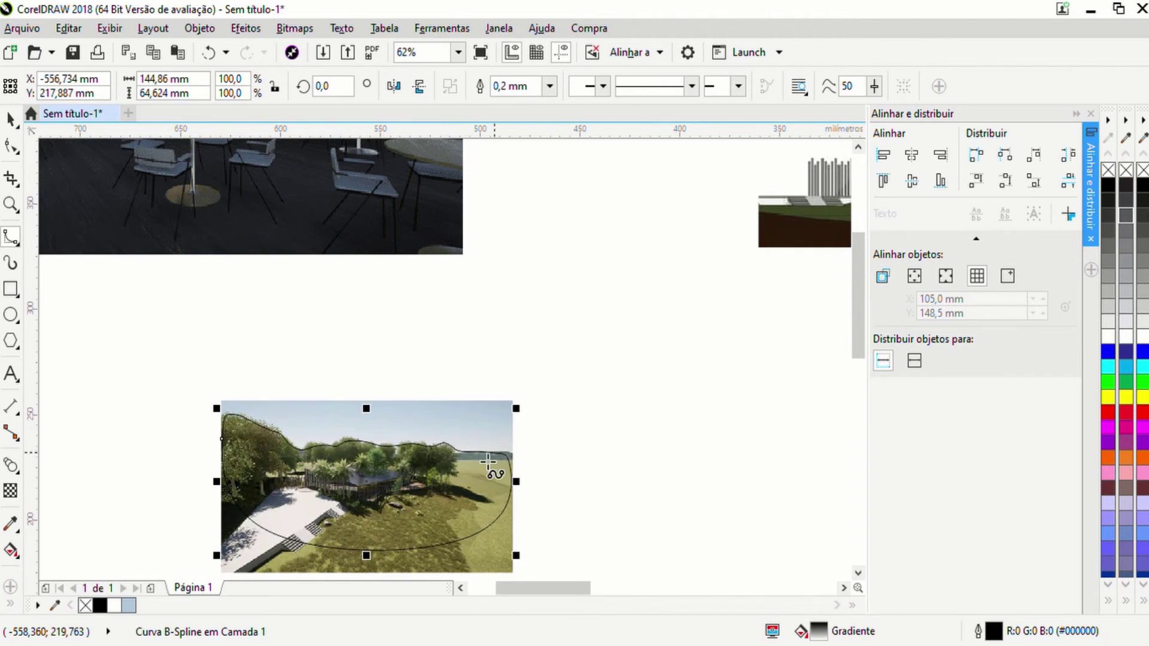
click(12, 121)
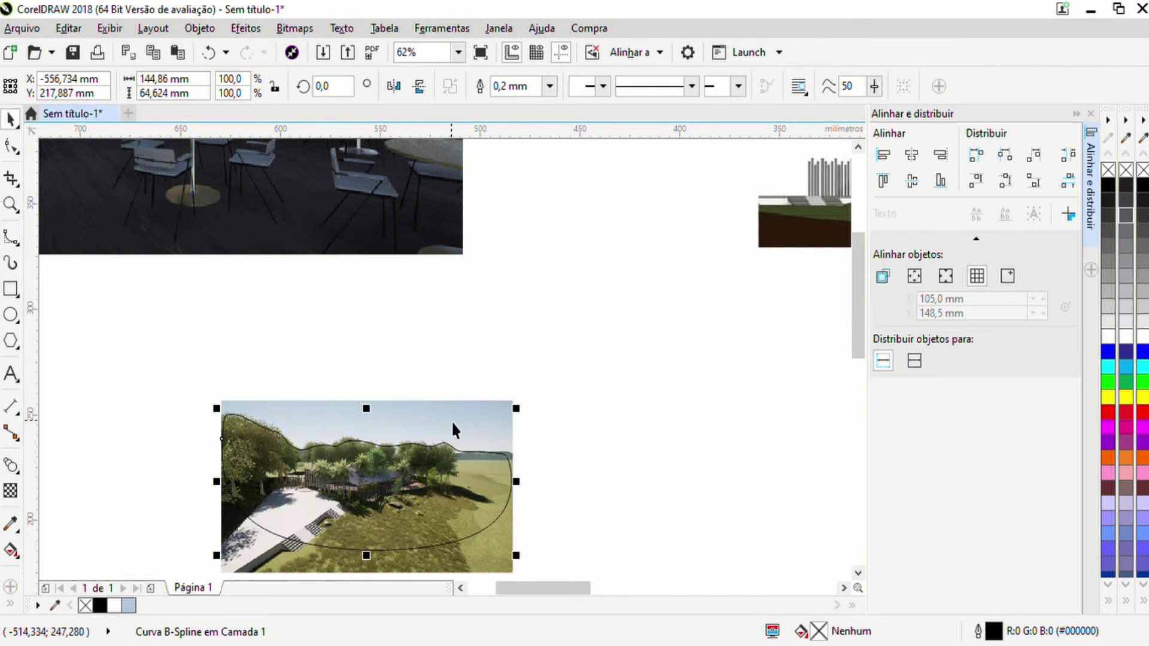
Step: Intersect the aerial render with the B-Spline outline to cut out the area below the sky
scroll(453, 416, up, 2)
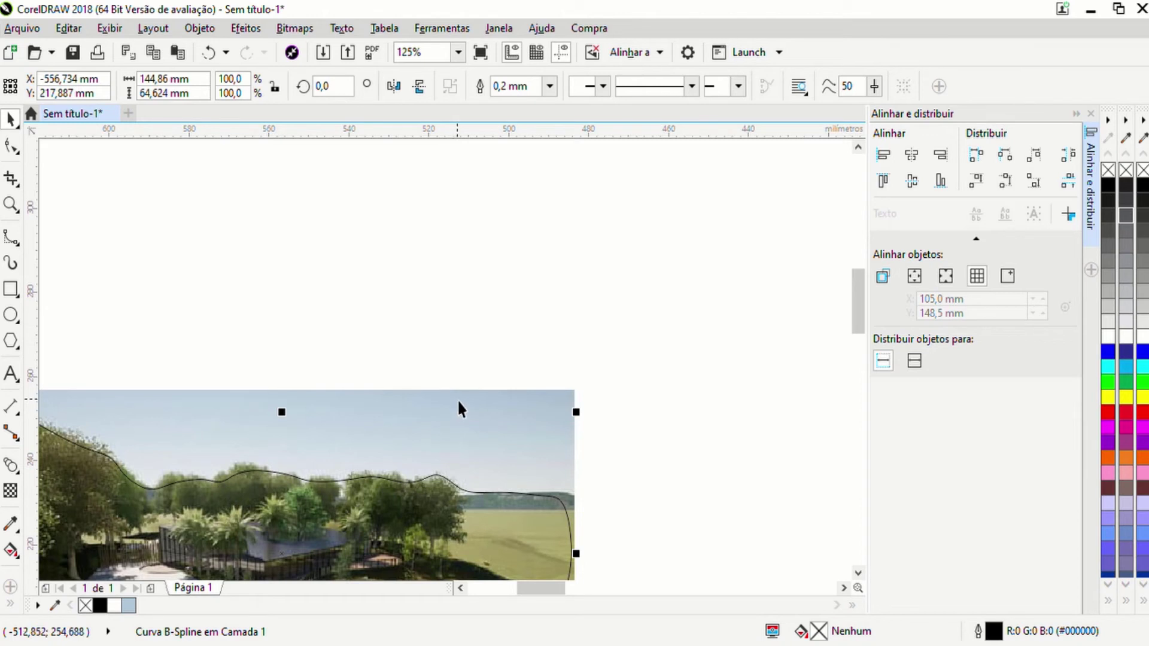
shift+click(459, 409)
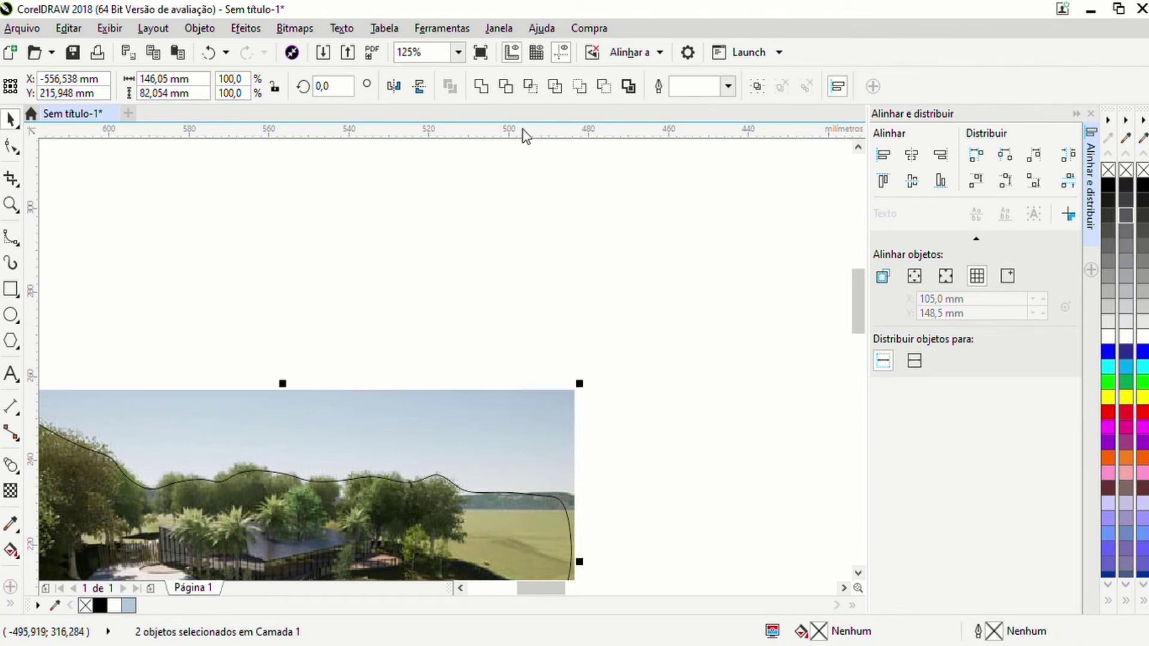
click(536, 93)
Step: Move the B-Spline outline off the render and delete it, and shift the cut-out image up and right of the original
drag(349, 510, 454, 307)
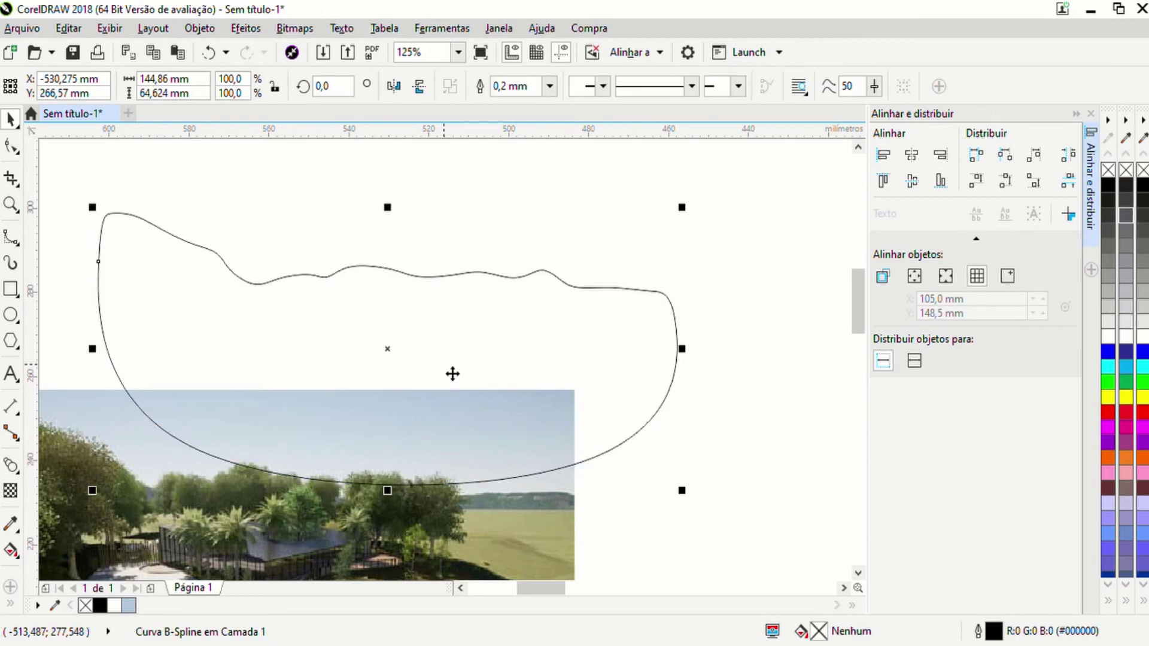
key(Delete)
drag(361, 484, 497, 313)
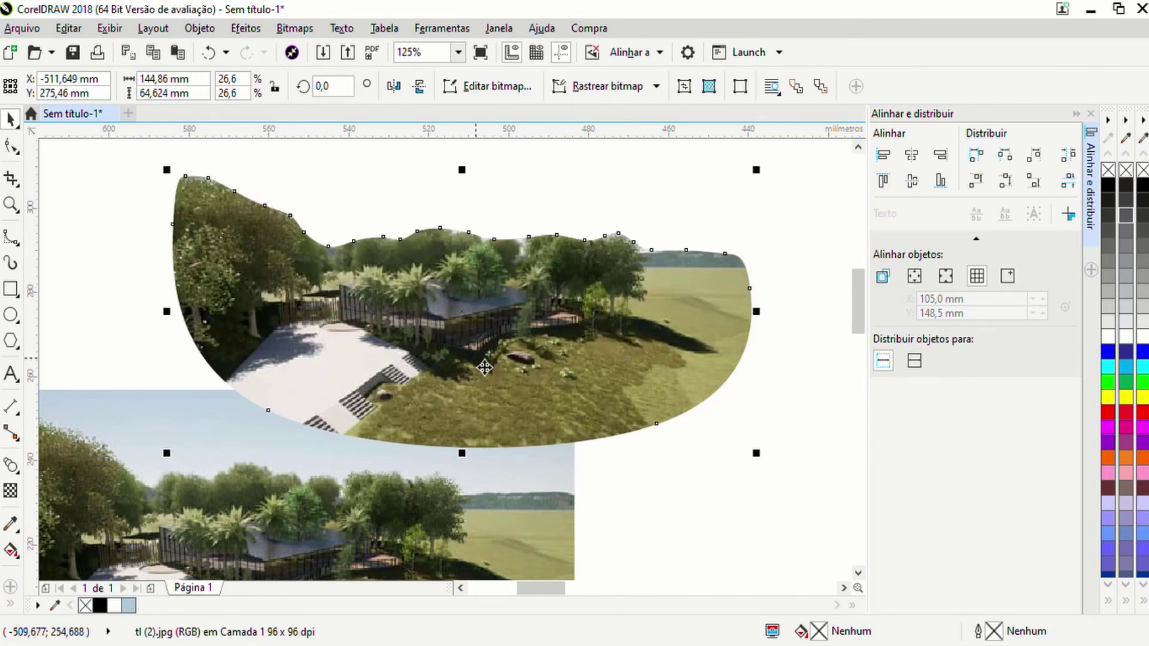
scroll(463, 407, down, 2)
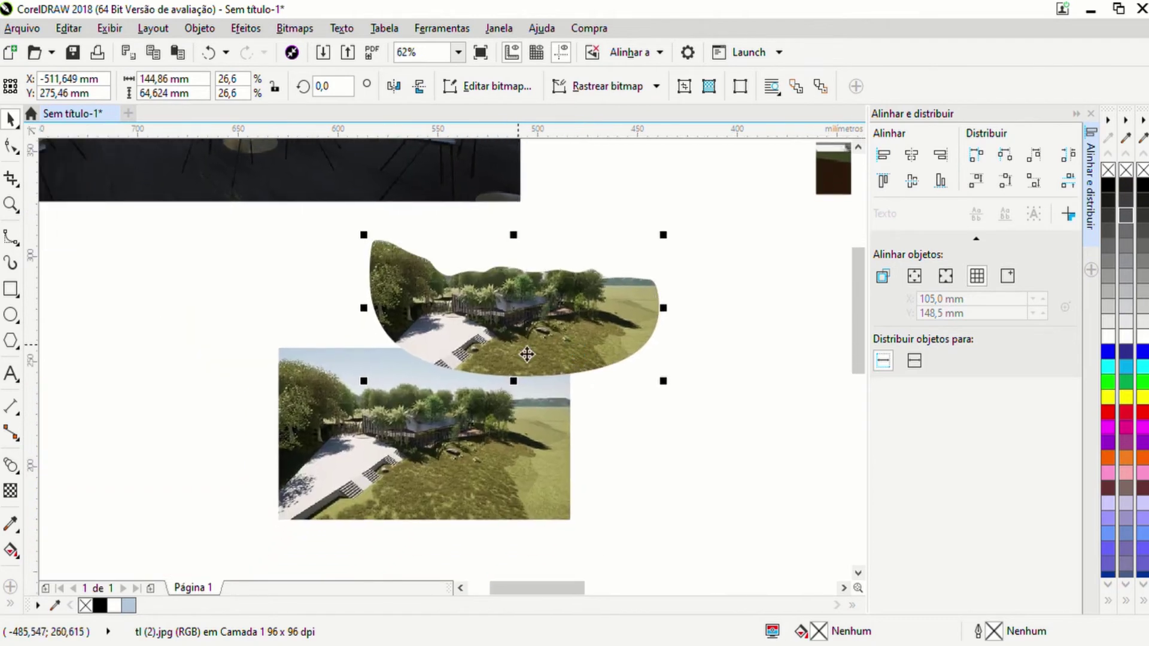
Step: Delete both the aerial render and its sky-free cut-out image from beside the board
drag(516, 309, 652, 338)
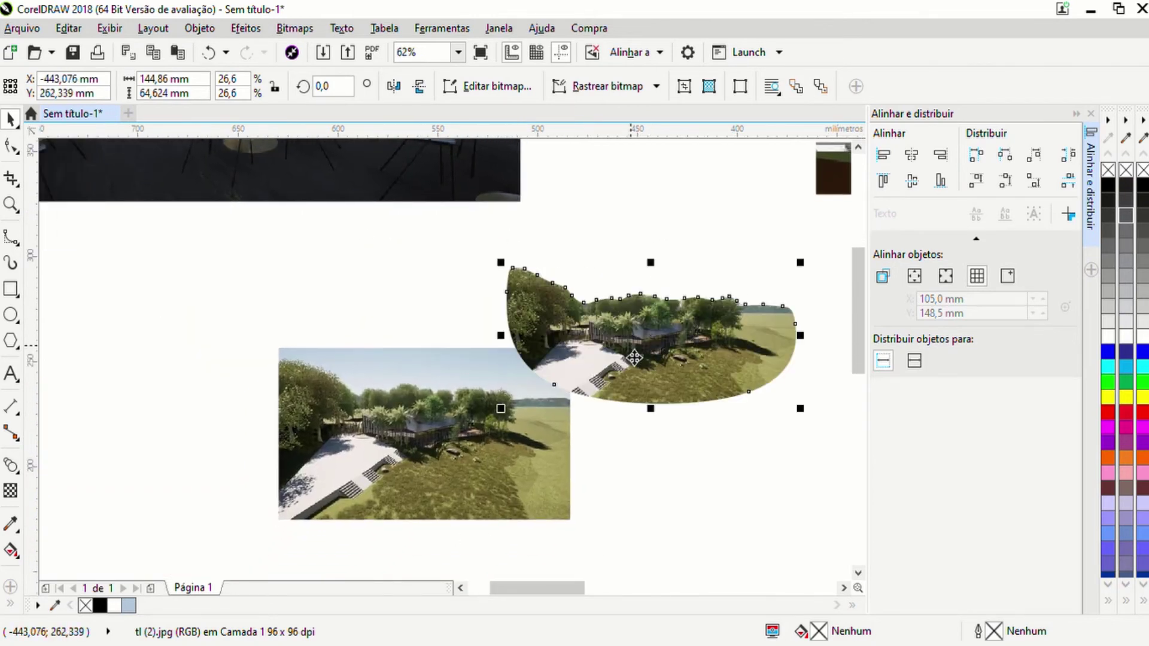
click(449, 443)
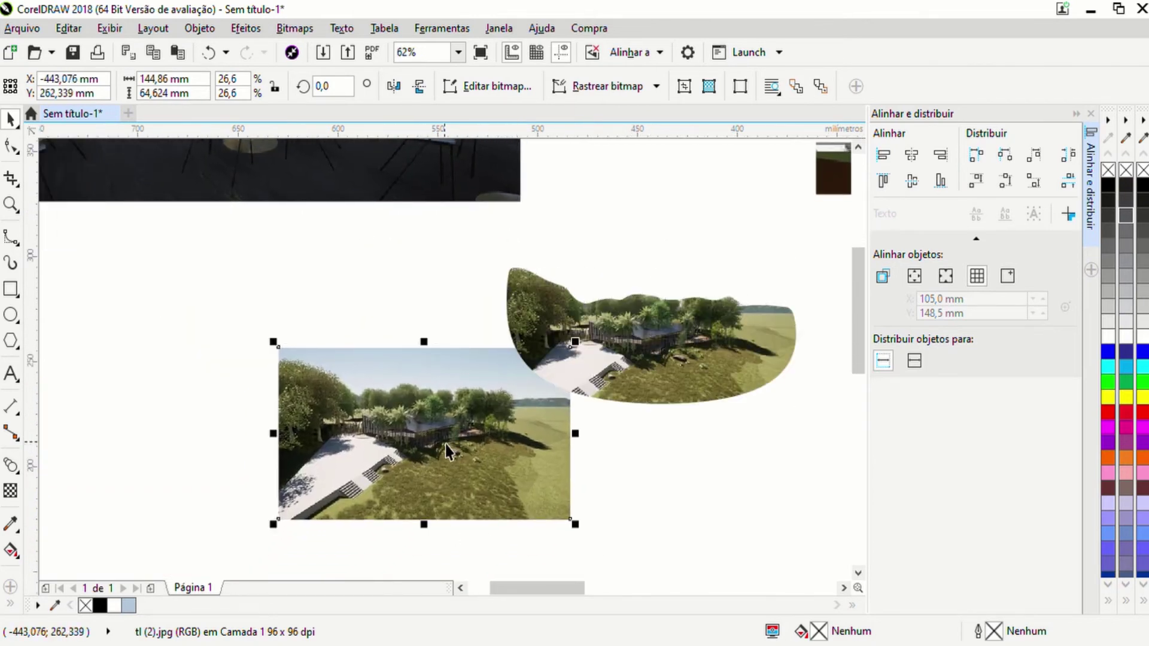
shift+click(601, 382)
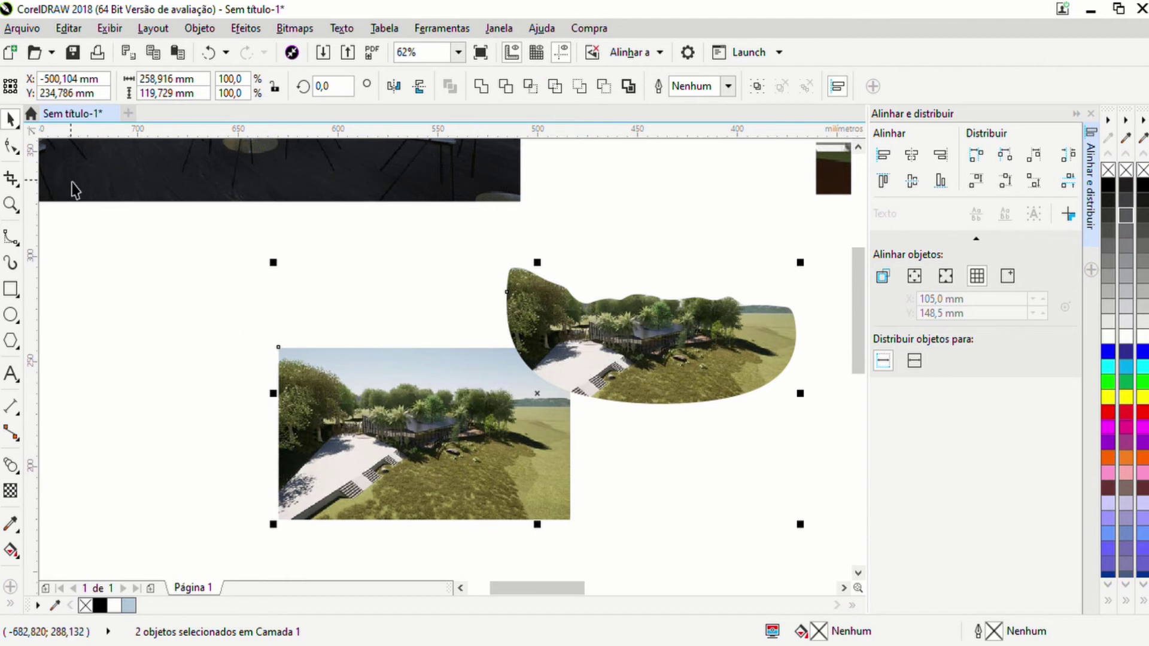
scroll(688, 401, down, 2)
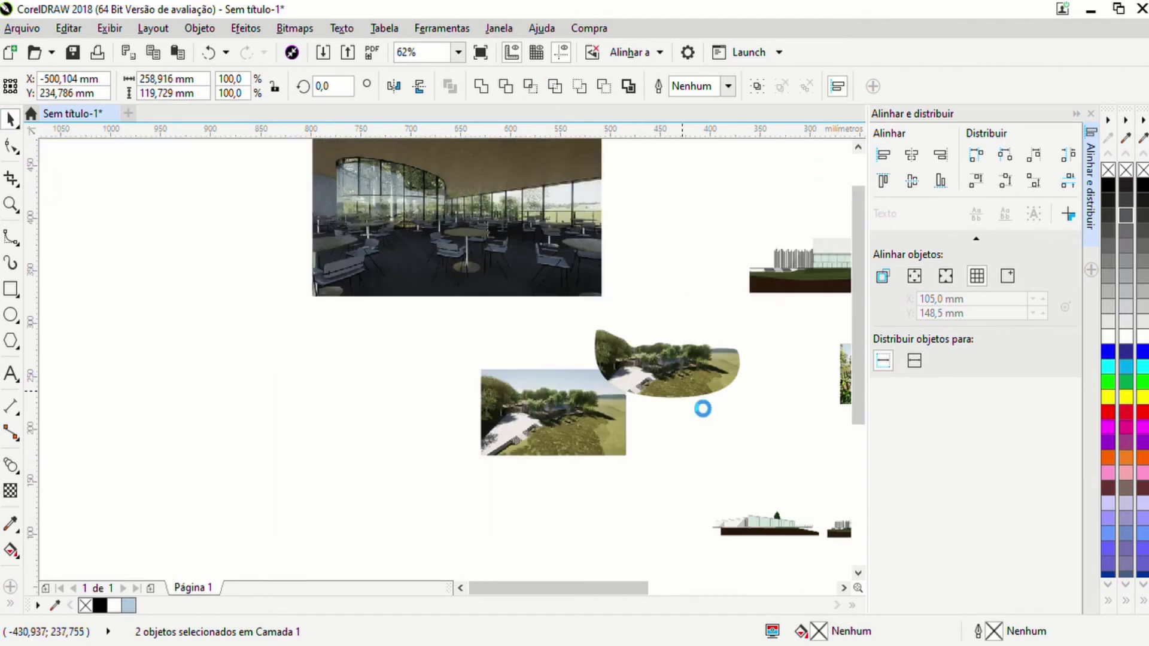
drag(682, 417, 548, 429)
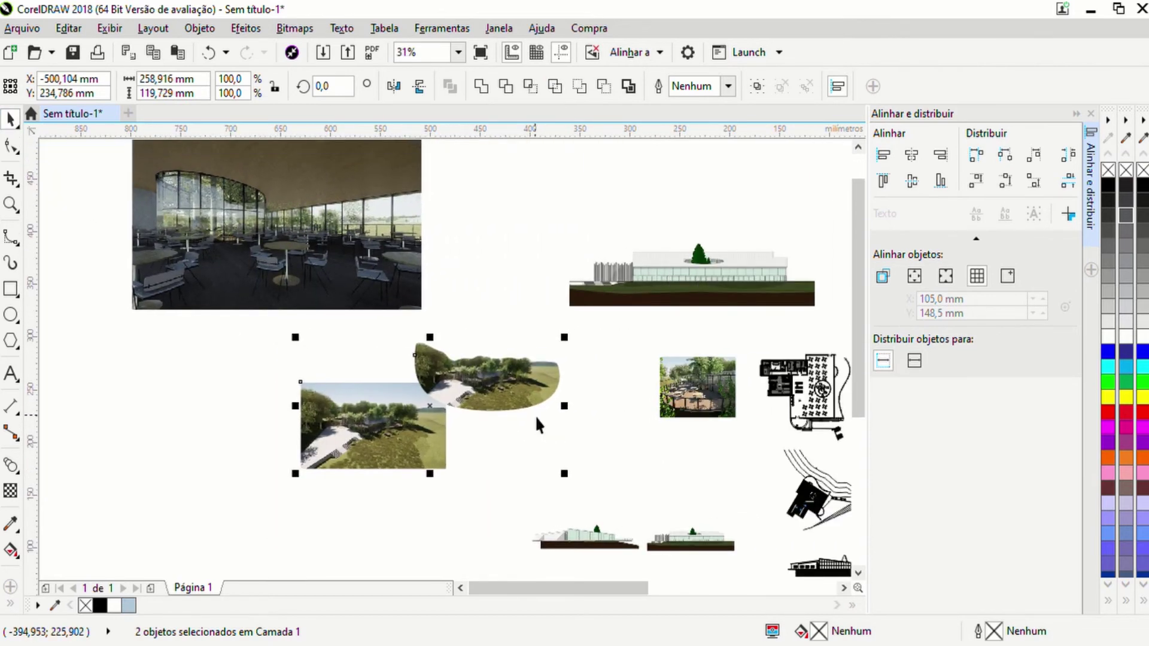
key(Delete)
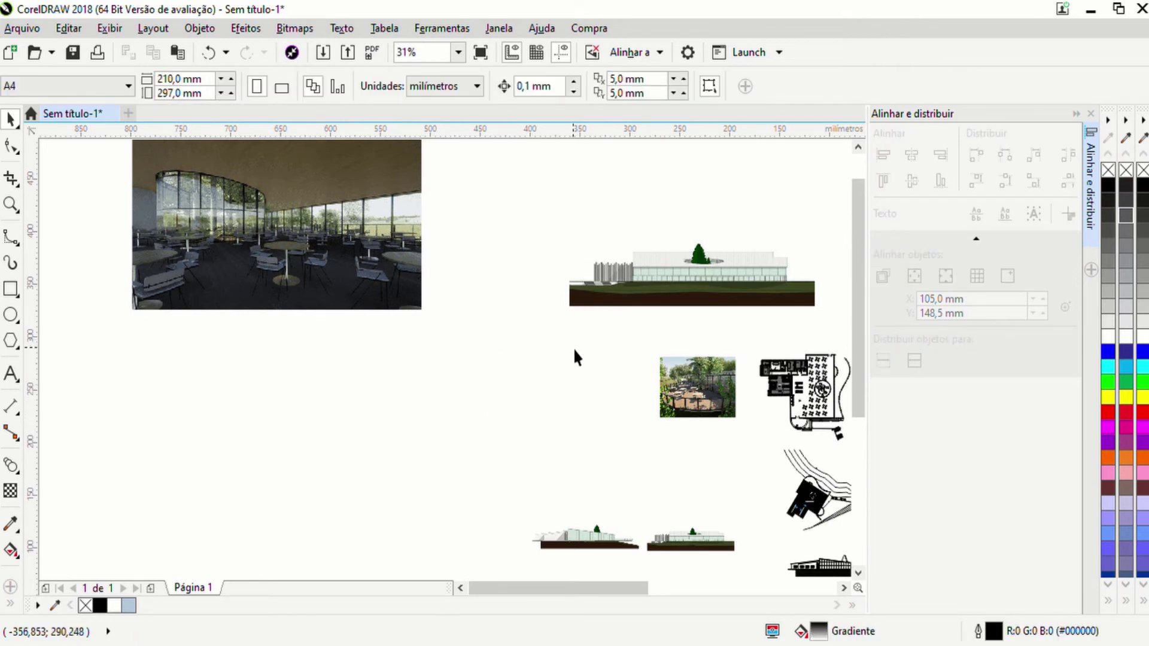
Step: Draw an unfilled margin rectangle about 196 x 277 mm just inside the A4 board's edges and centre it on the page
drag(460, 408, 389, 415)
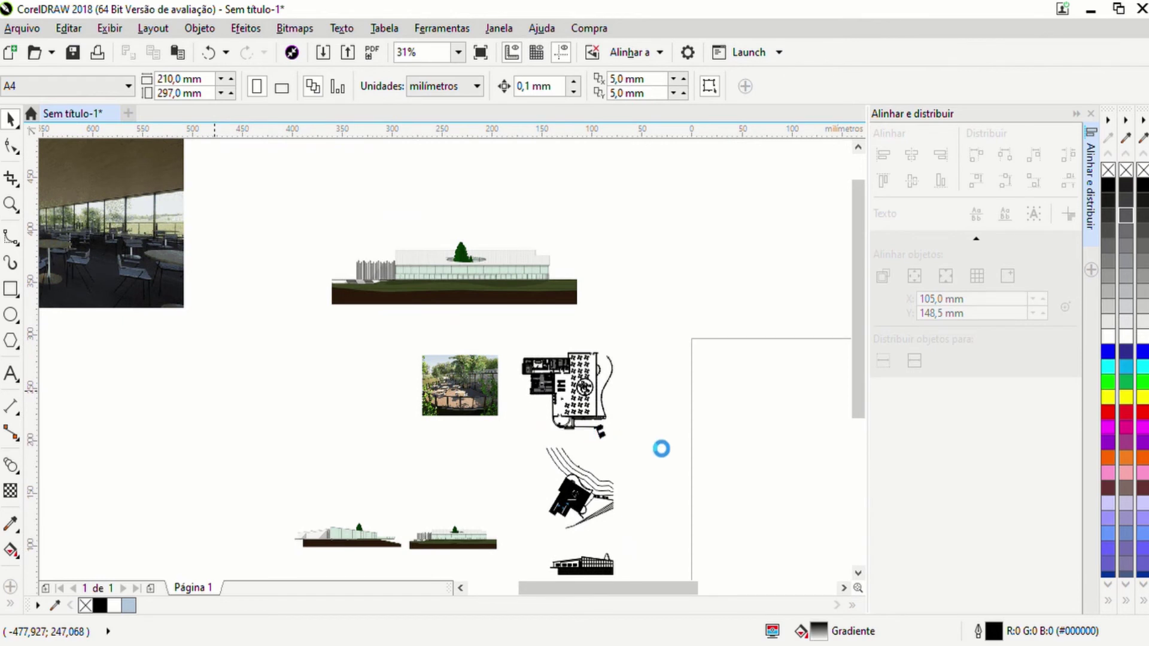
scroll(661, 449, down, 3)
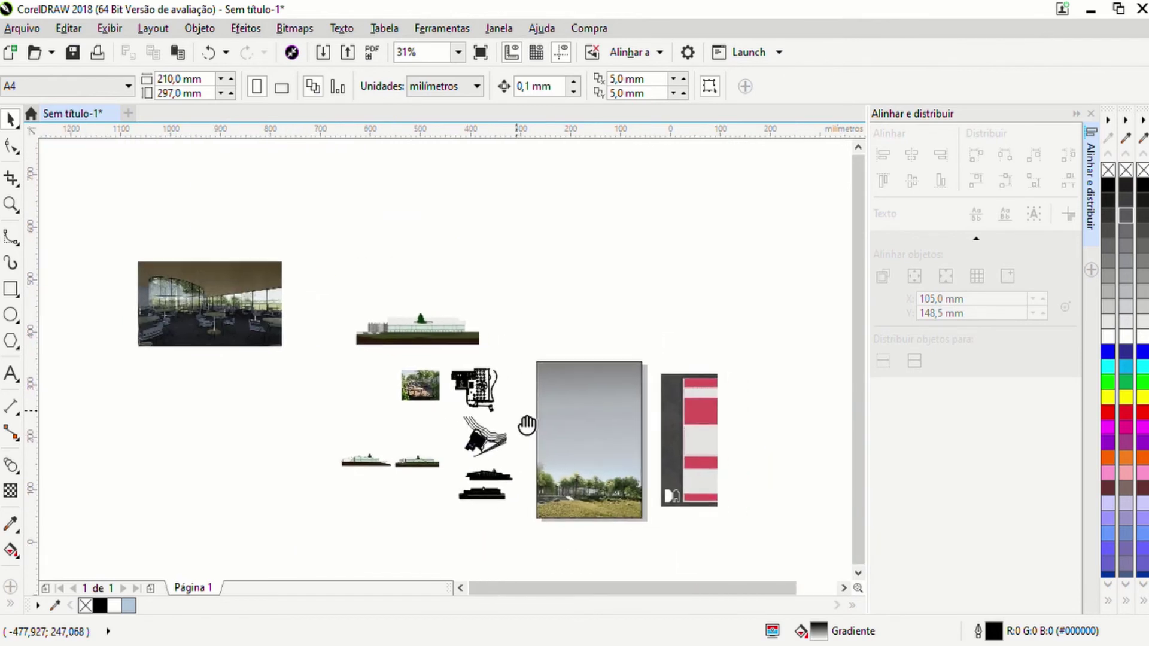
drag(534, 423, 411, 392)
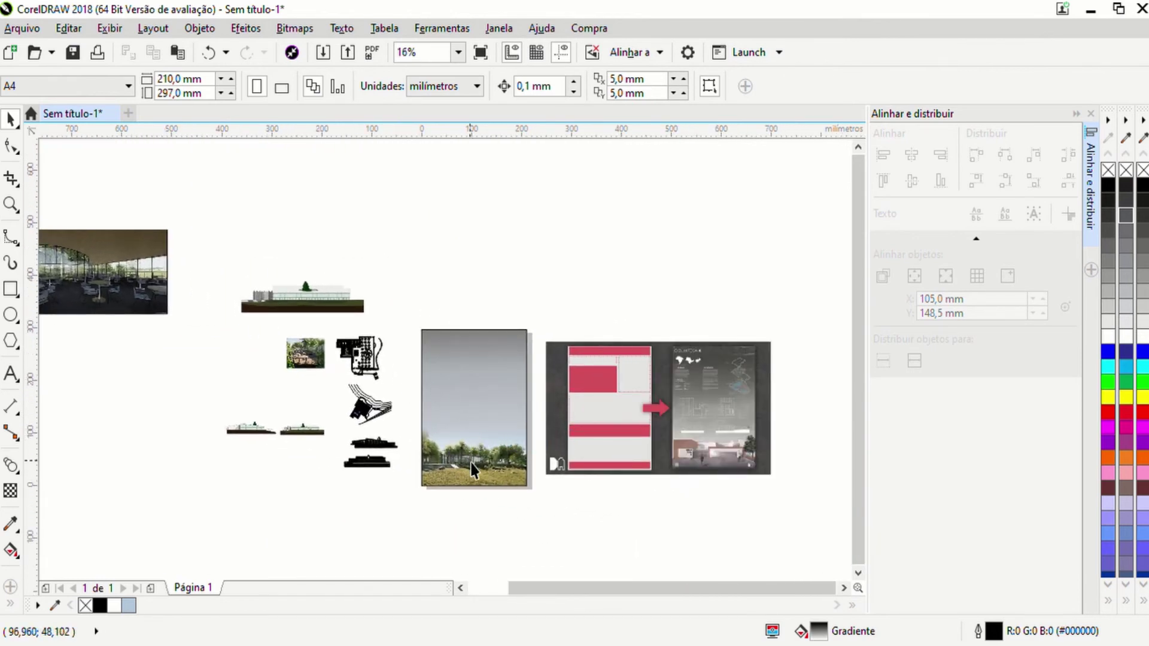
scroll(461, 462, up, 6)
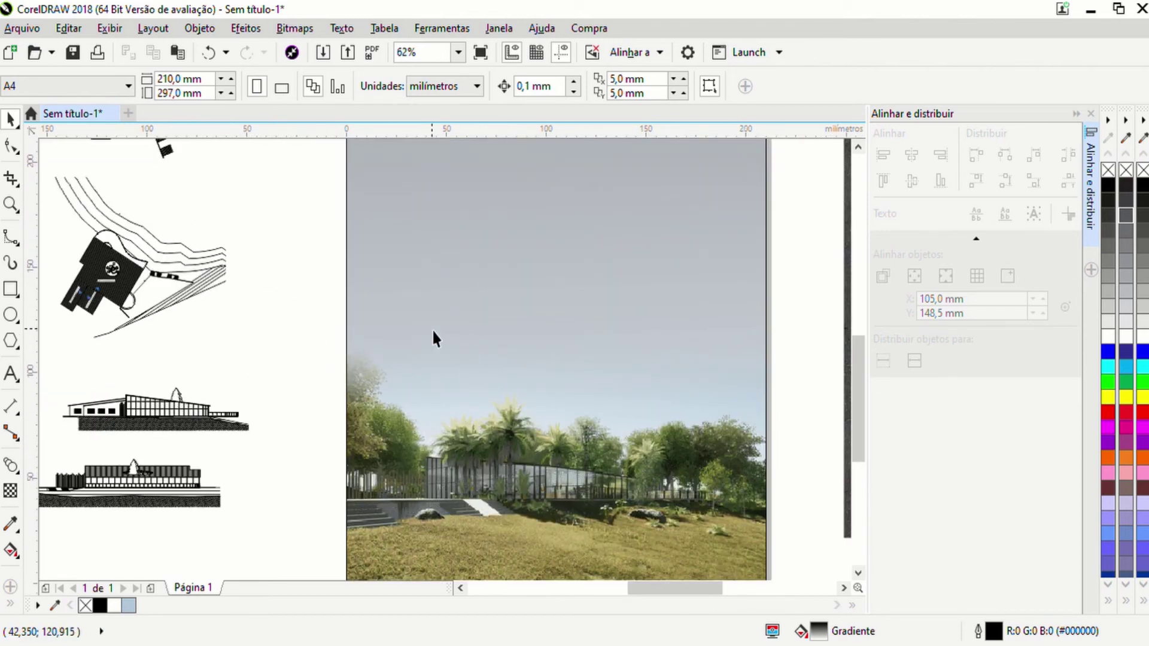
scroll(443, 383, down, 3)
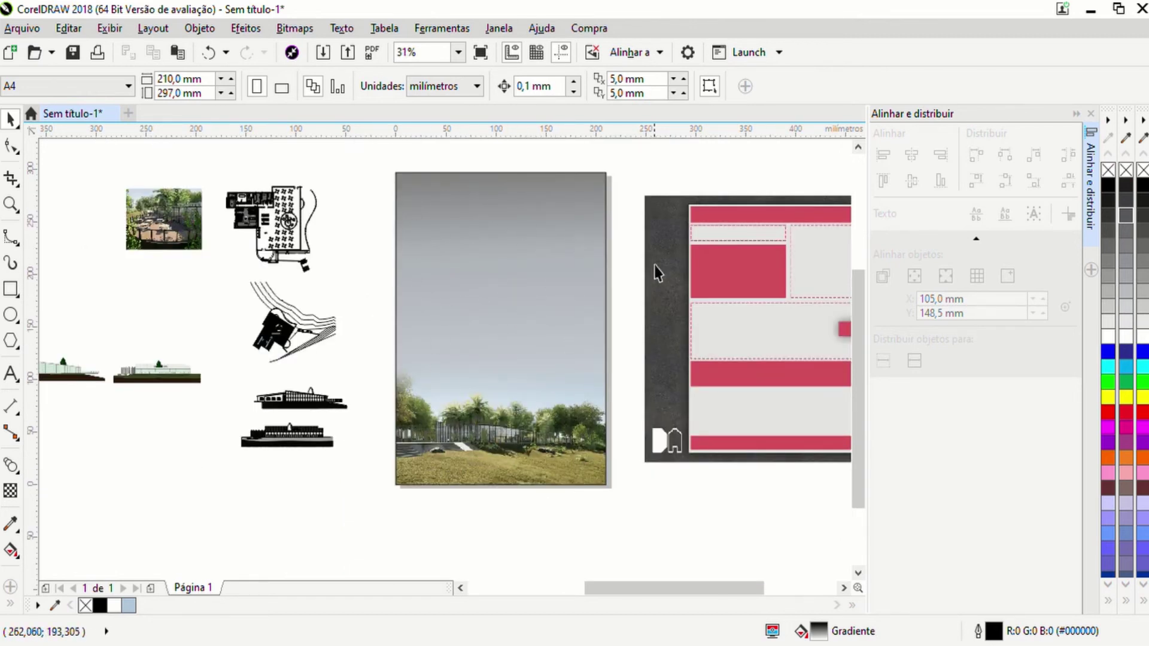
click(10, 290)
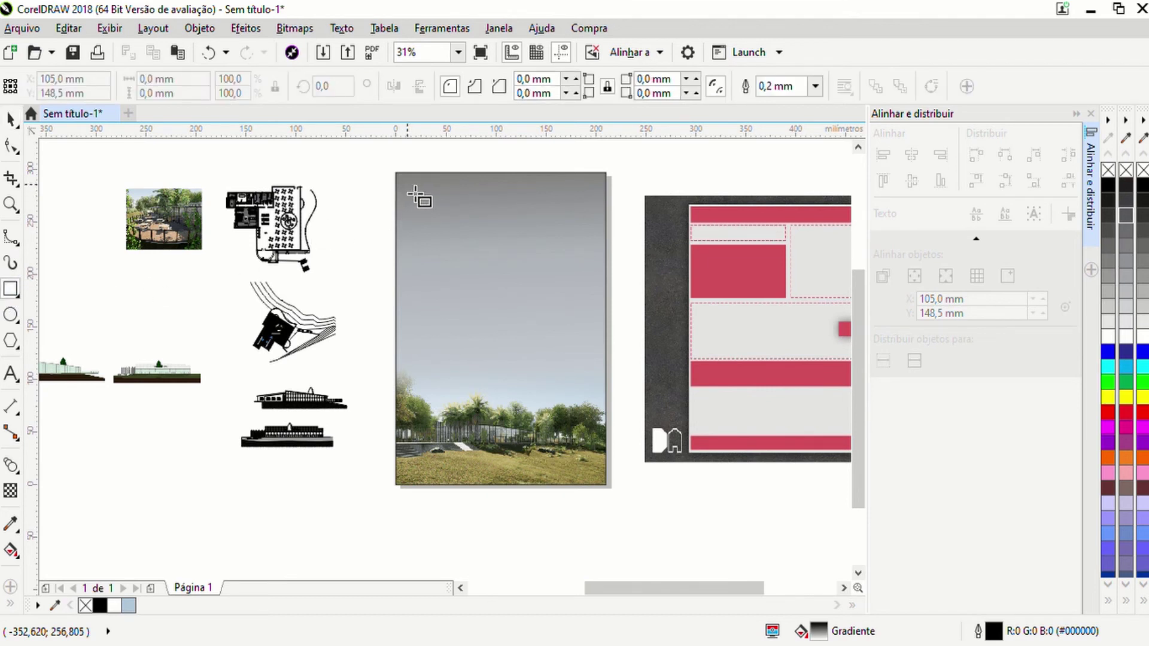
drag(402, 182, 606, 482)
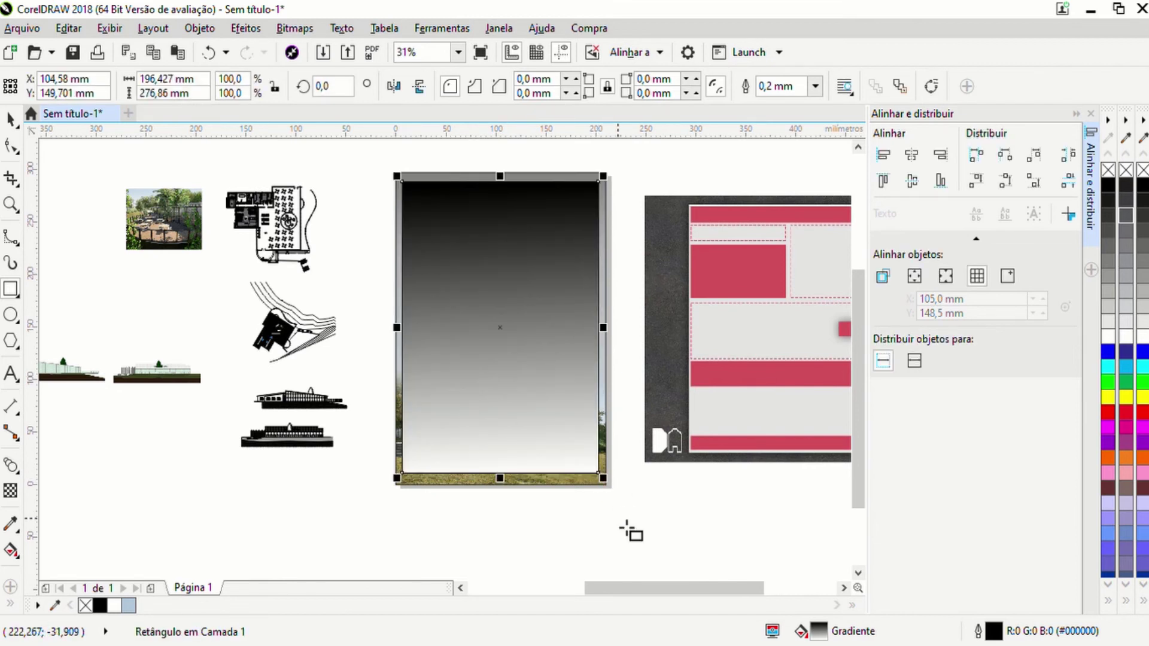
click(10, 120)
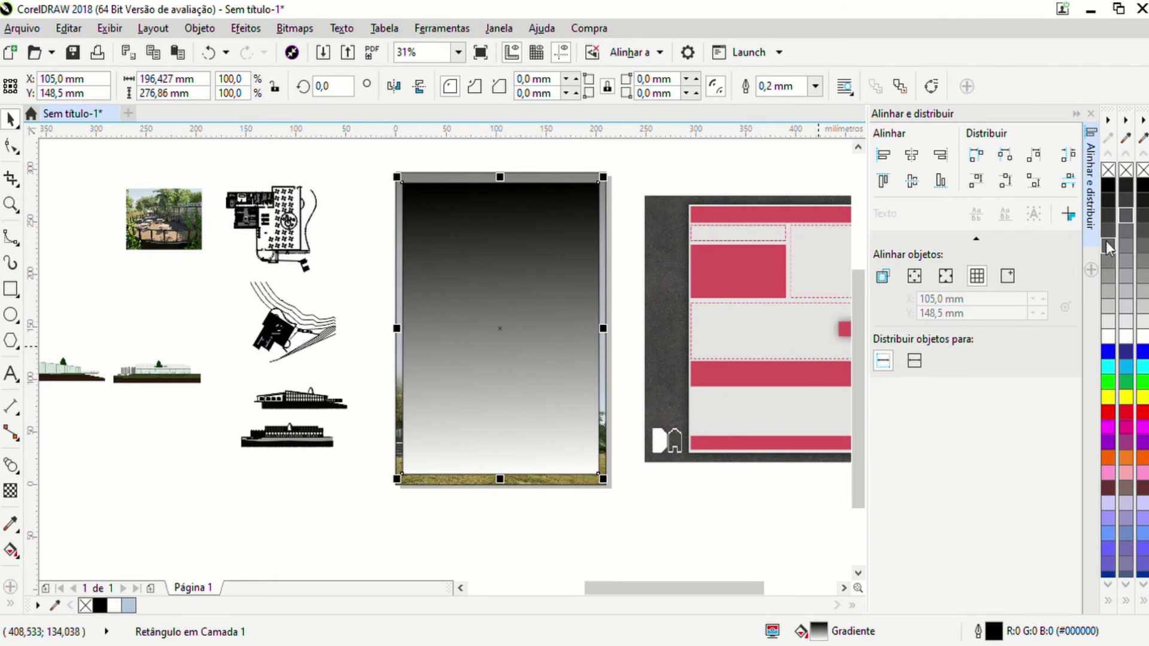
click(1108, 170)
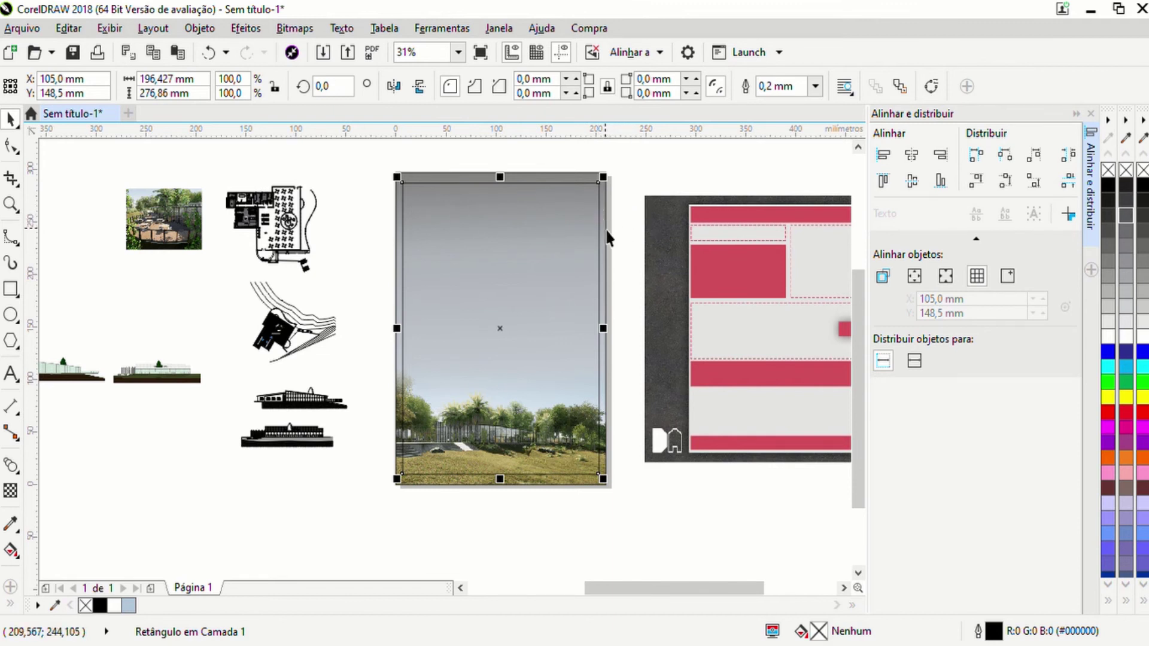
Step: Place the floor plan above the board's landscape render, with the two black line sections stacked to its right
click(487, 359)
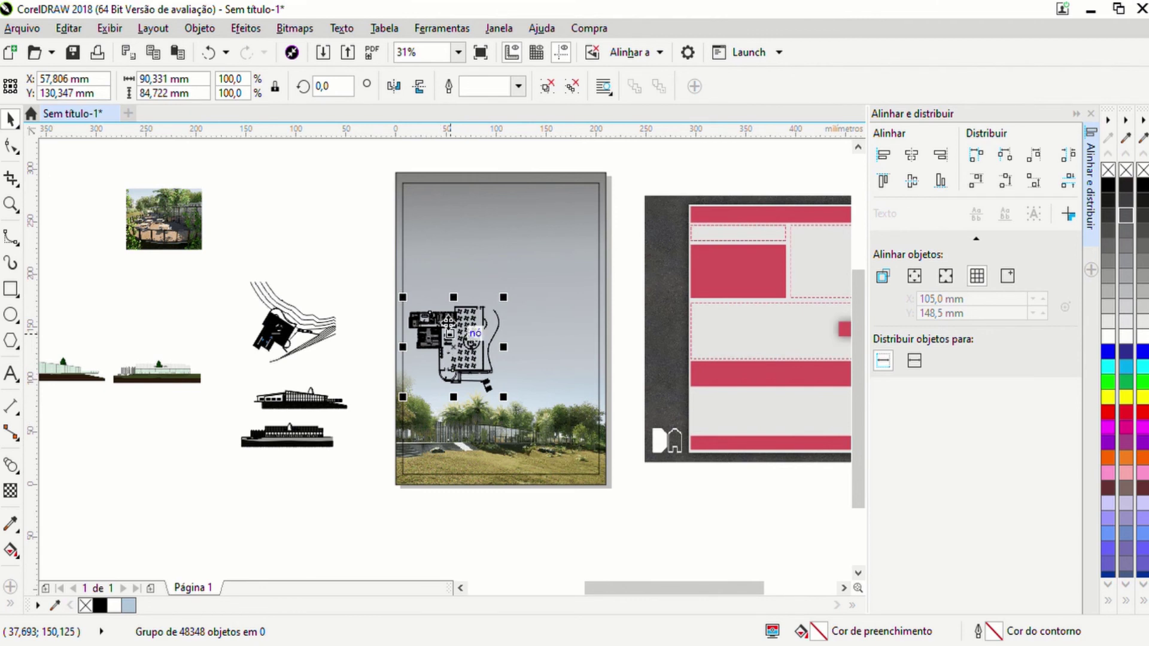
click(353, 271)
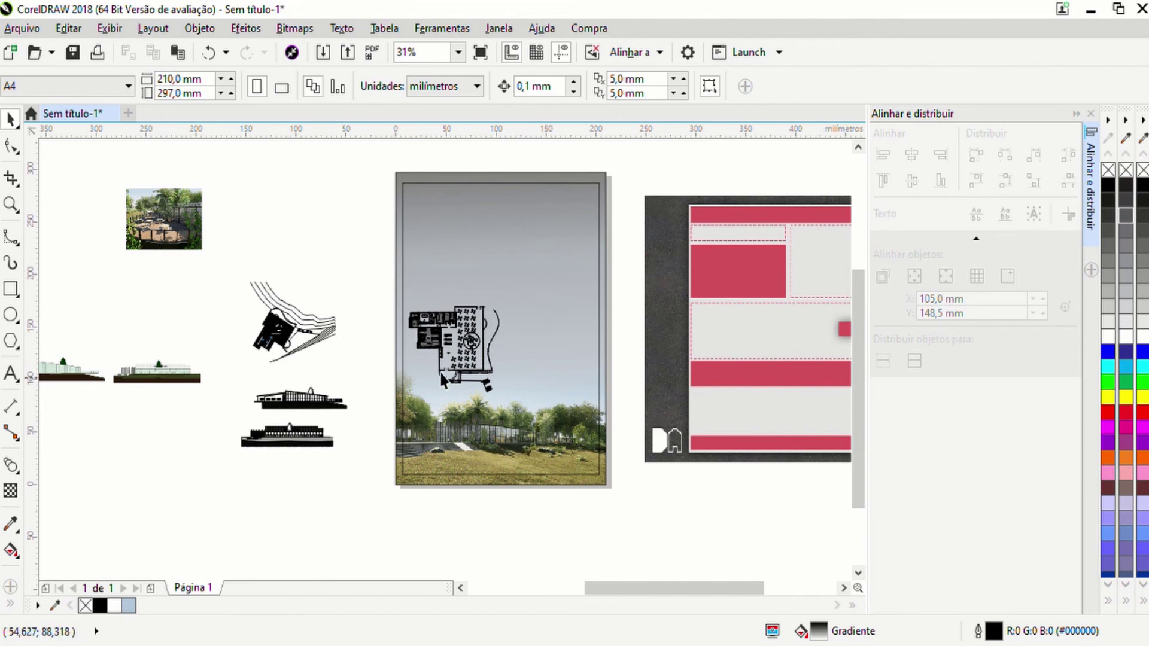
mouse_move(287, 410)
mouse_down()
mouse_move(549, 361)
mouse_move(540, 383)
mouse_up()
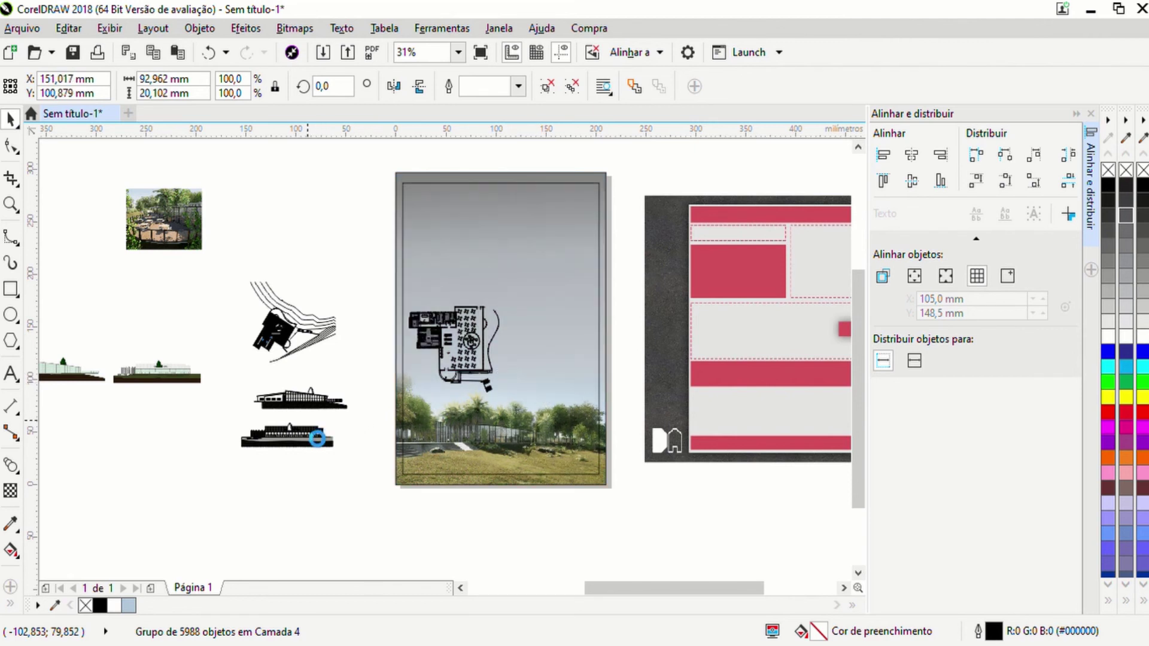
drag(304, 442, 566, 333)
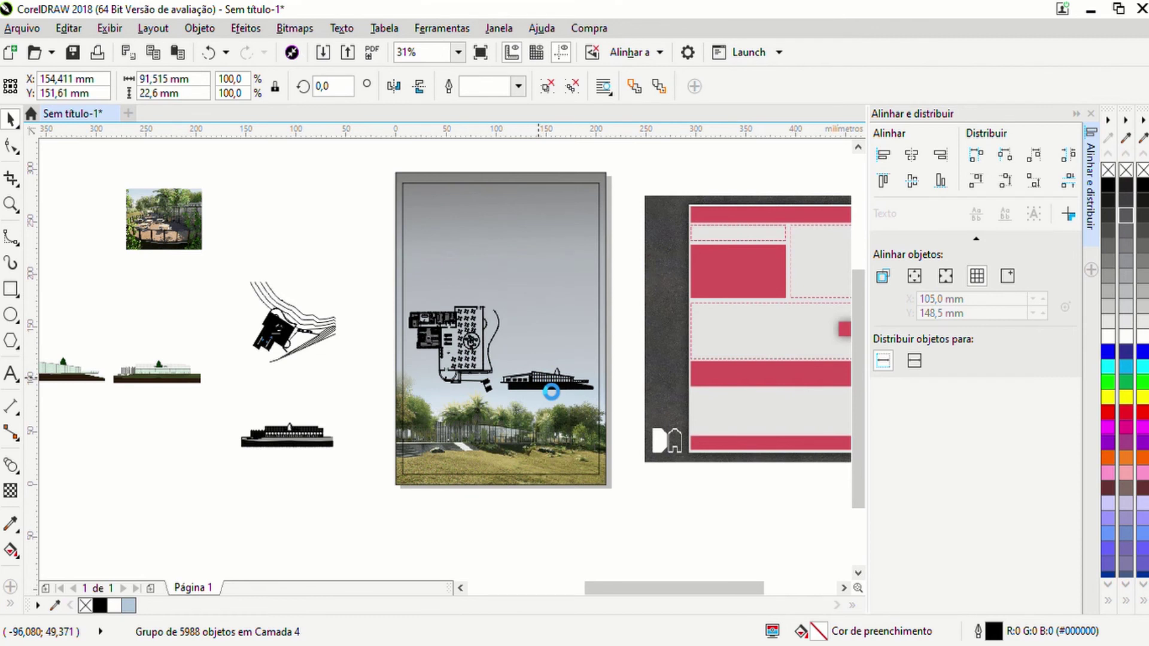
drag(551, 390, 542, 379)
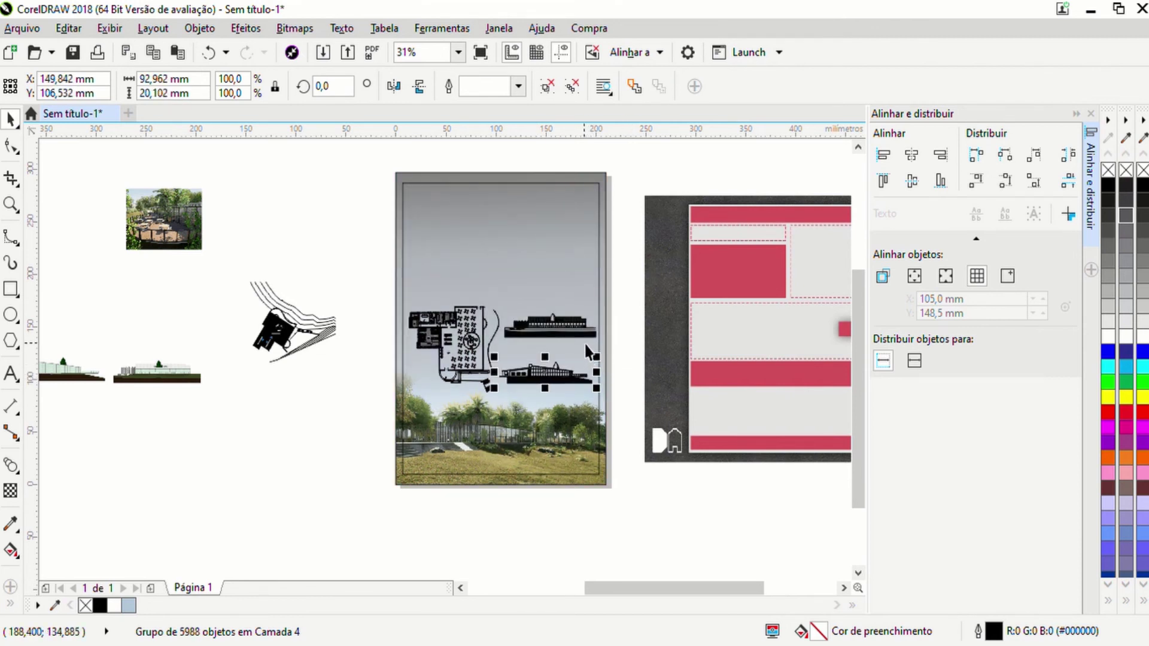
Step: Align the two stacked sections on the board to each other by their horizontal centres
shift+click(567, 329)
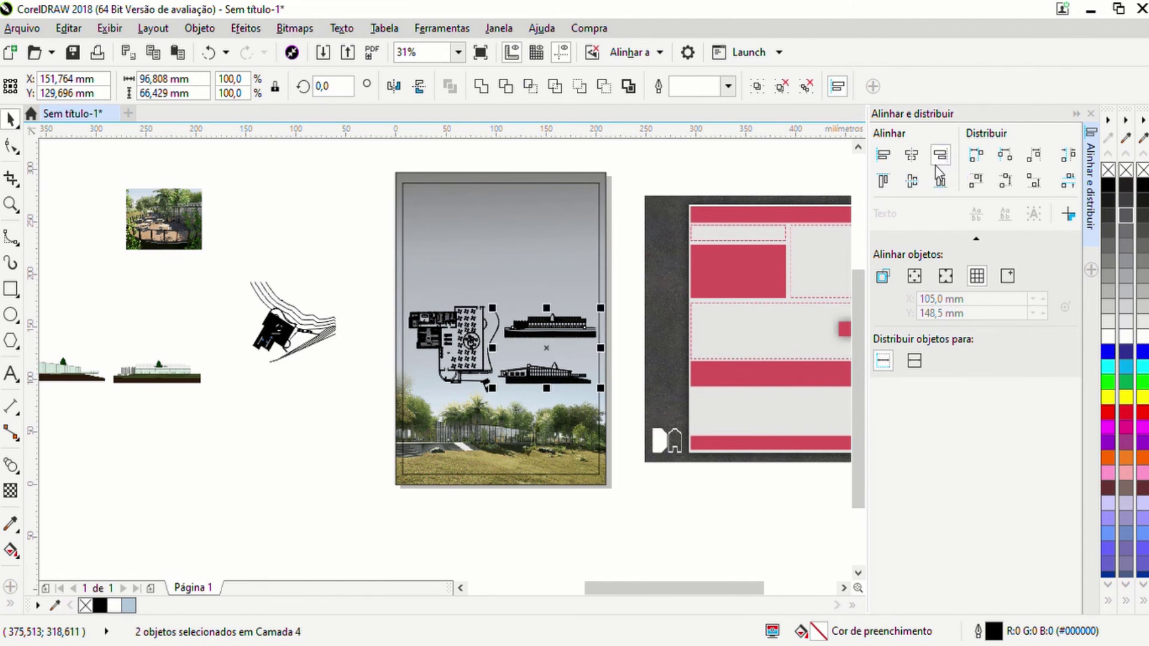
click(888, 165)
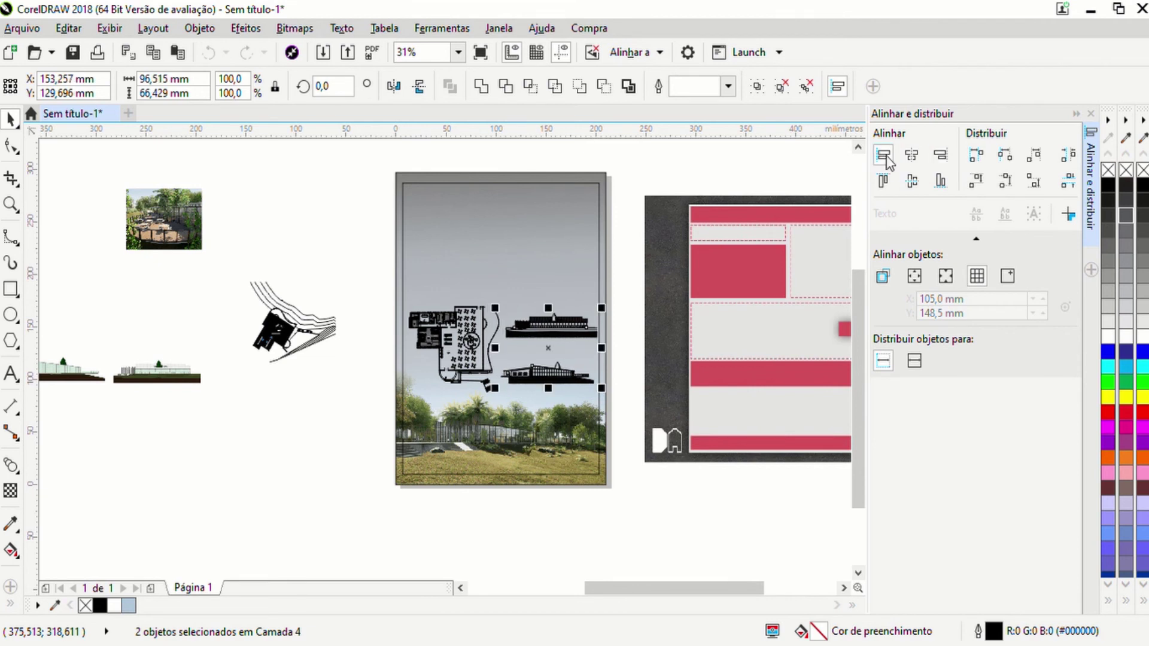
click(912, 160)
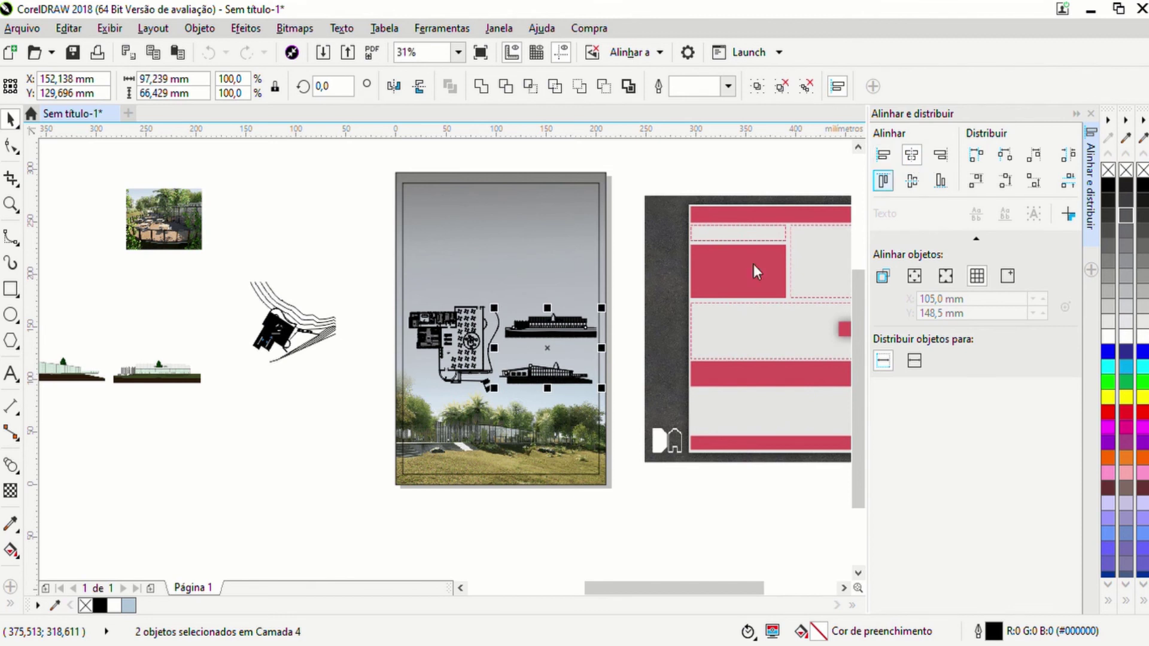
click(649, 379)
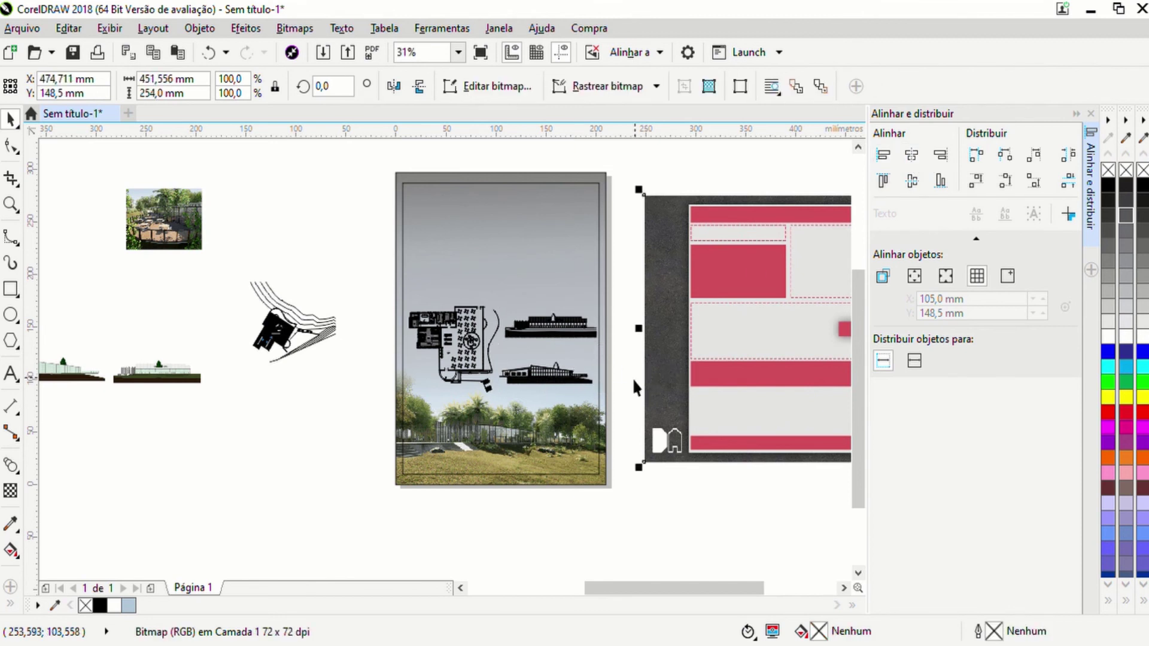
click(438, 354)
click(441, 347)
click(449, 358)
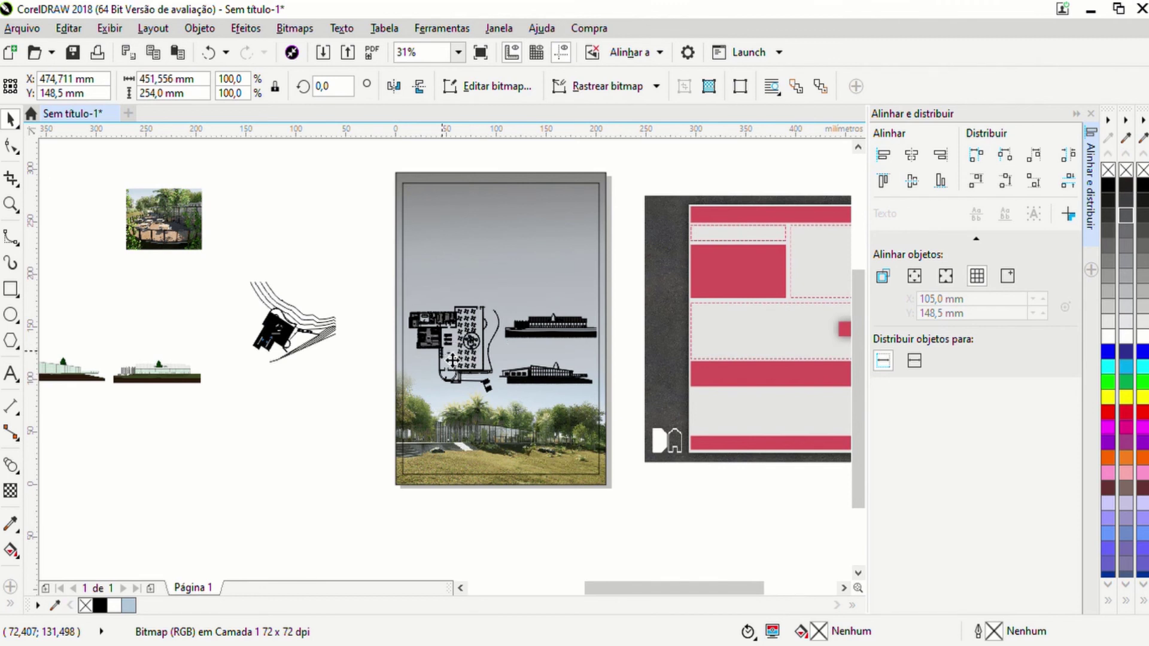
click(458, 364)
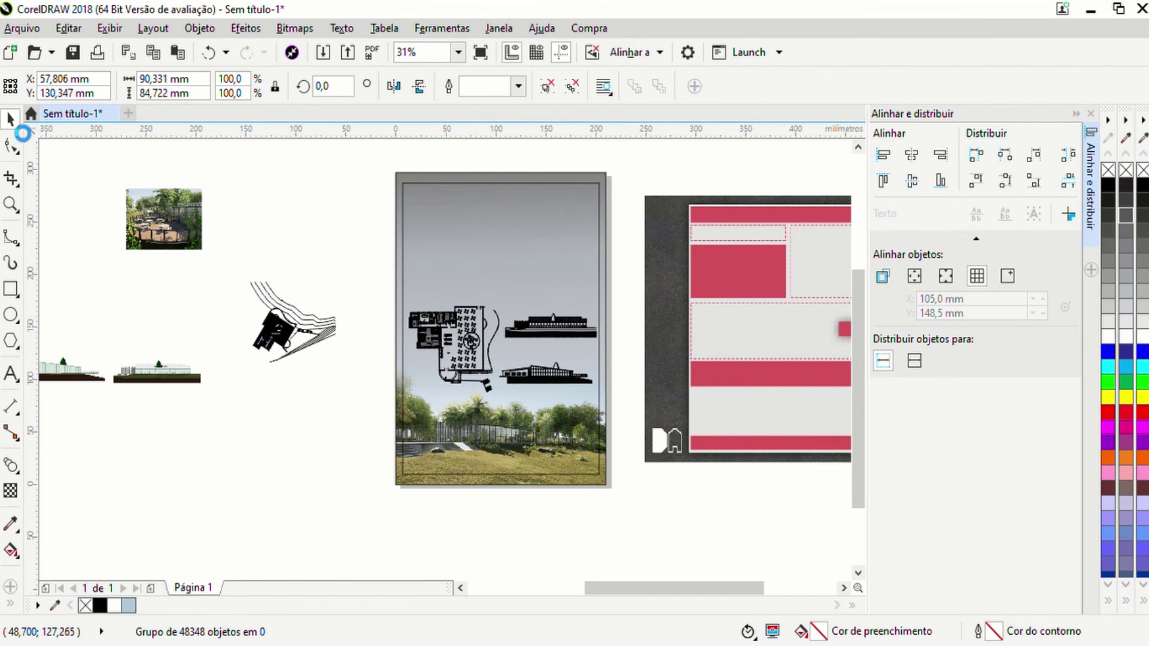
click(471, 353)
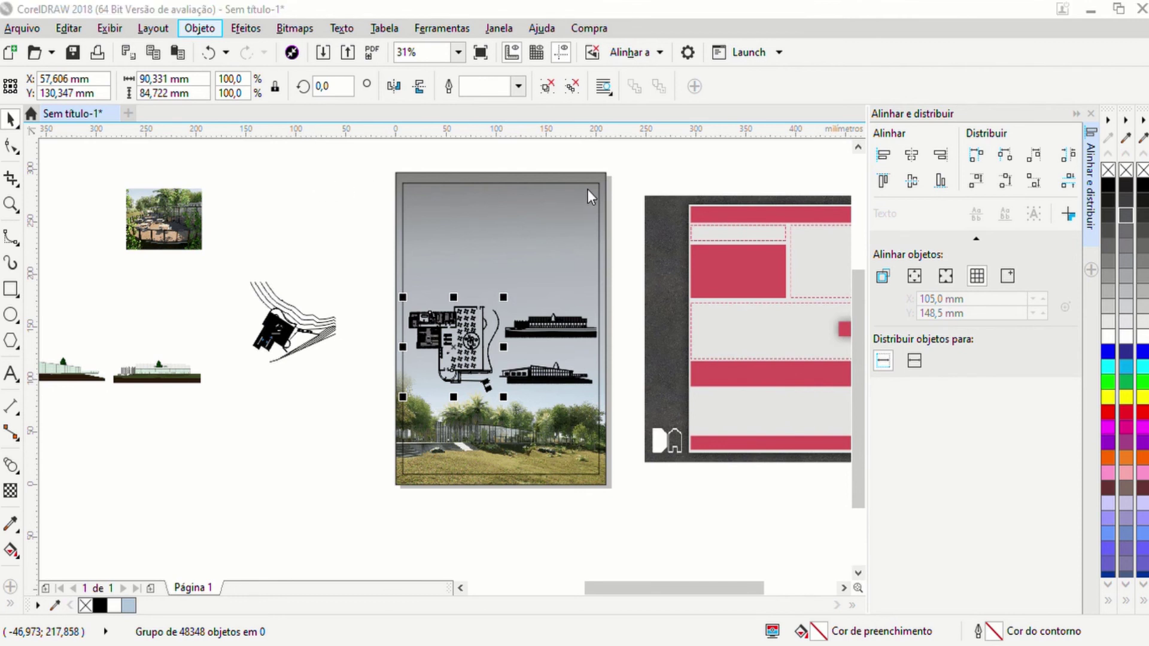
click(497, 246)
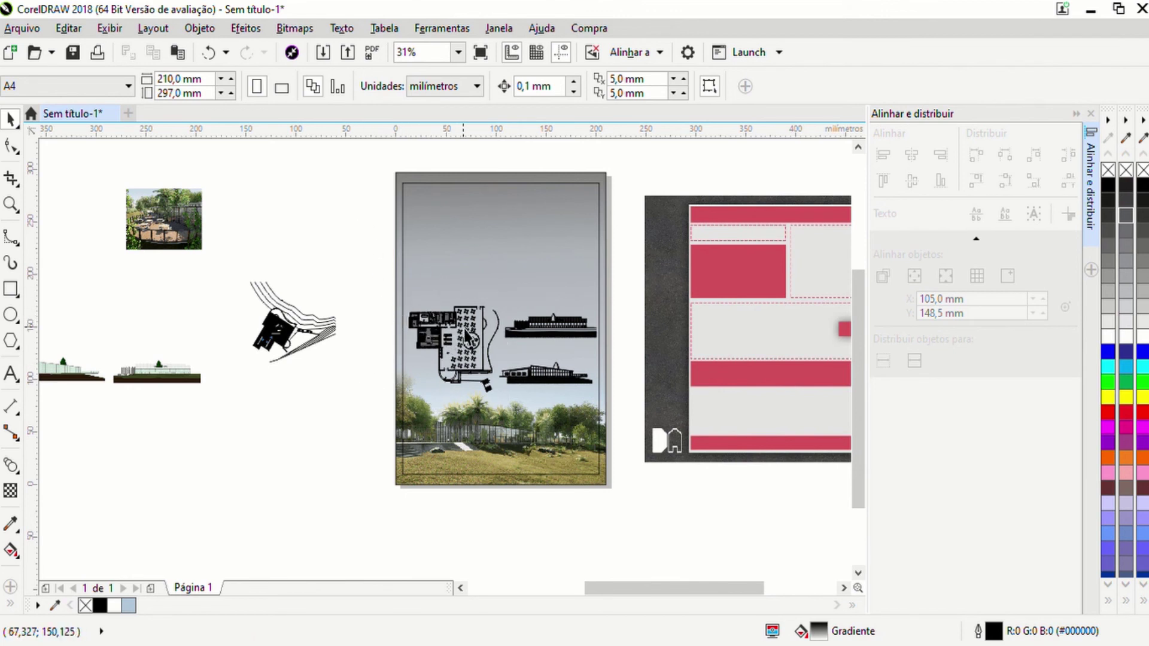
mouse_move(342, 236)
mouse_down()
mouse_move(395, 250)
mouse_move(505, 405)
mouse_move(372, 410)
mouse_up()
Step: PowerClip the grouped floor plan inside the page-size background rectangle
click(443, 330)
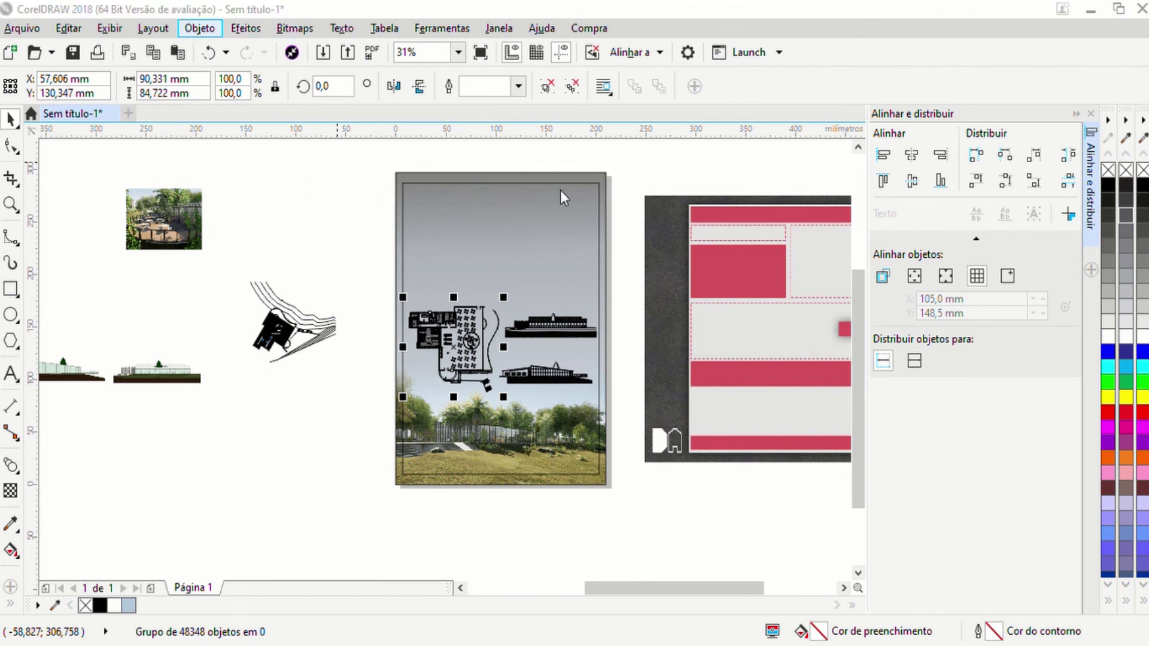
click(476, 245)
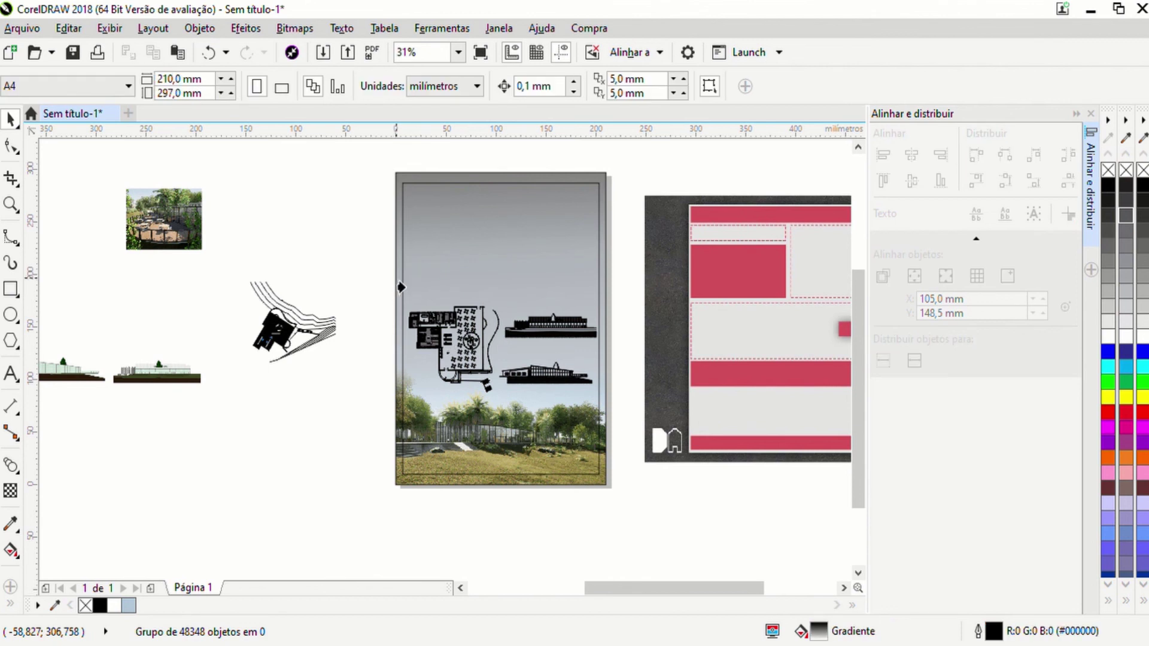
click(401, 288)
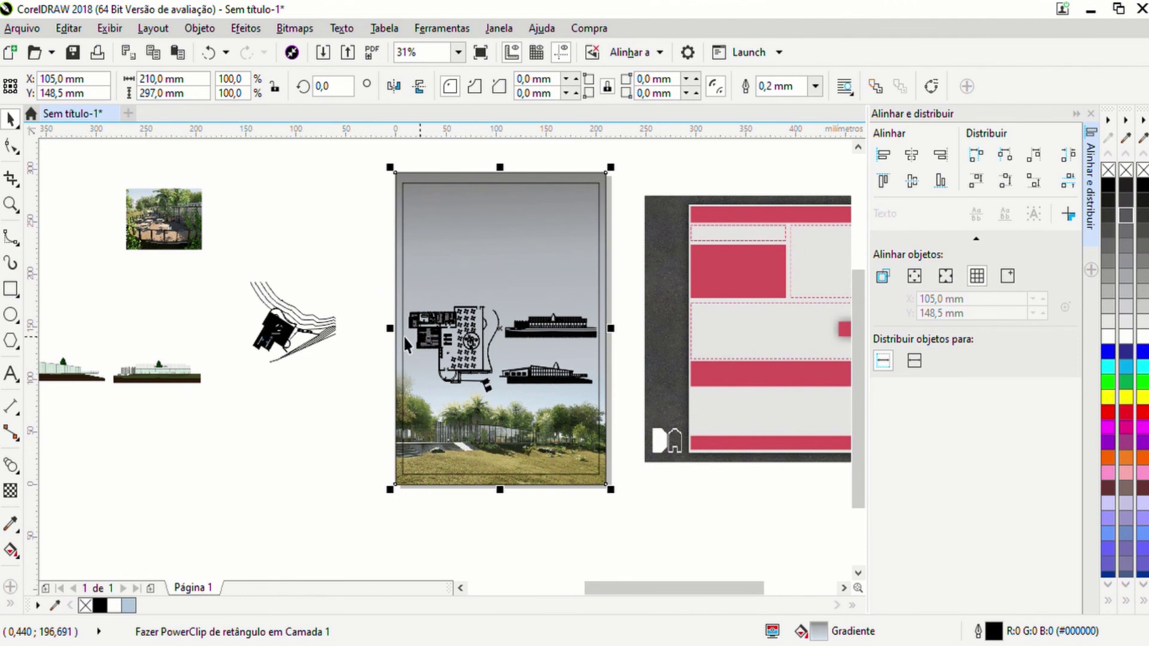
click(449, 350)
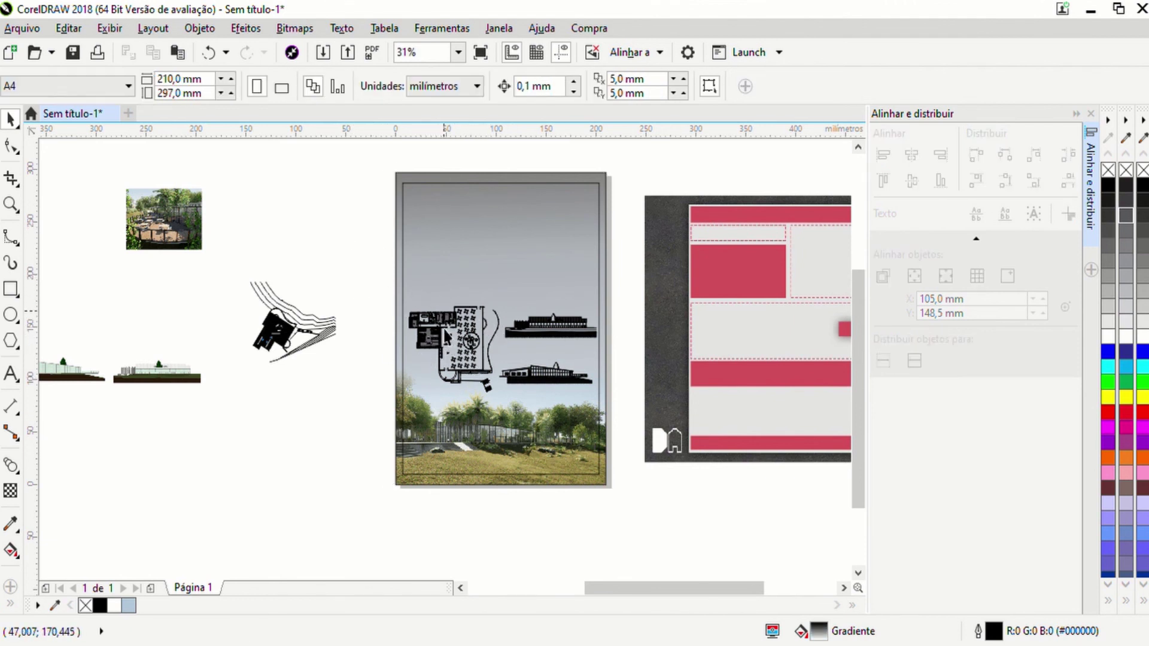
Step: PowerClip the upper section drawing inside the page-size background rectangle
click(567, 339)
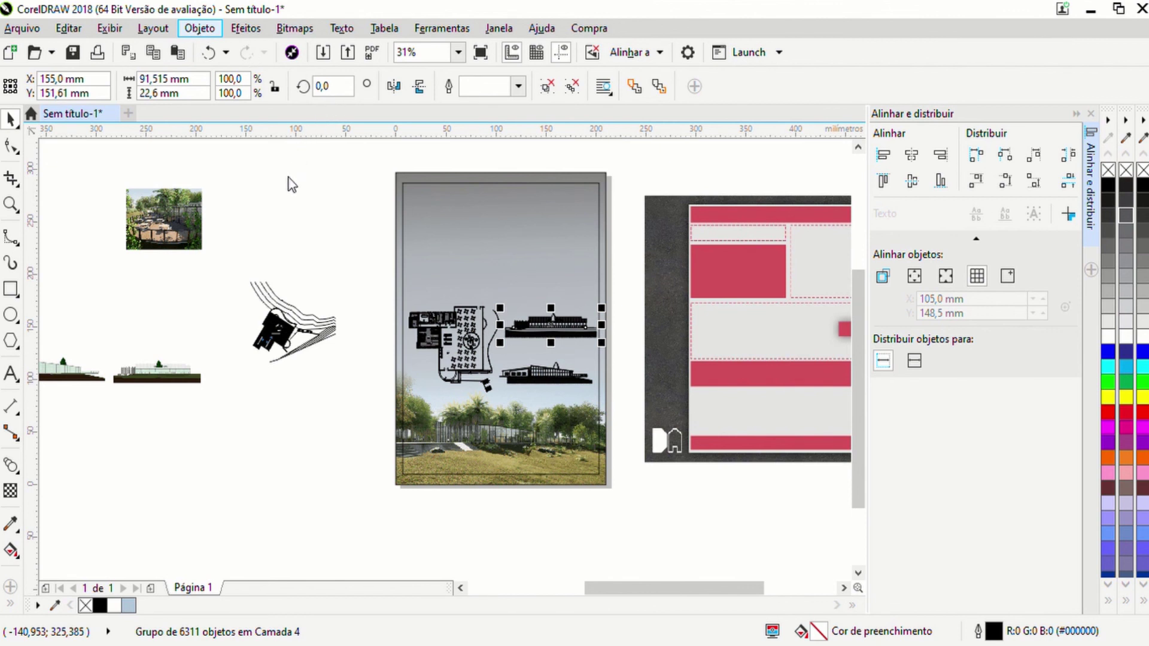
click(602, 224)
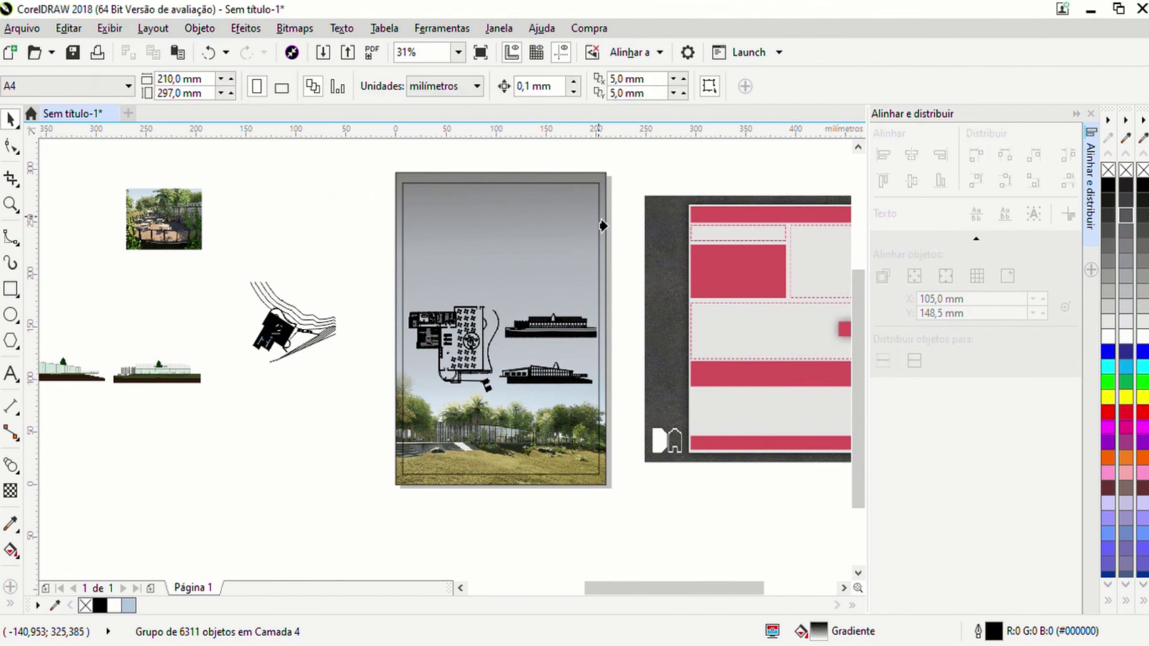
click(605, 267)
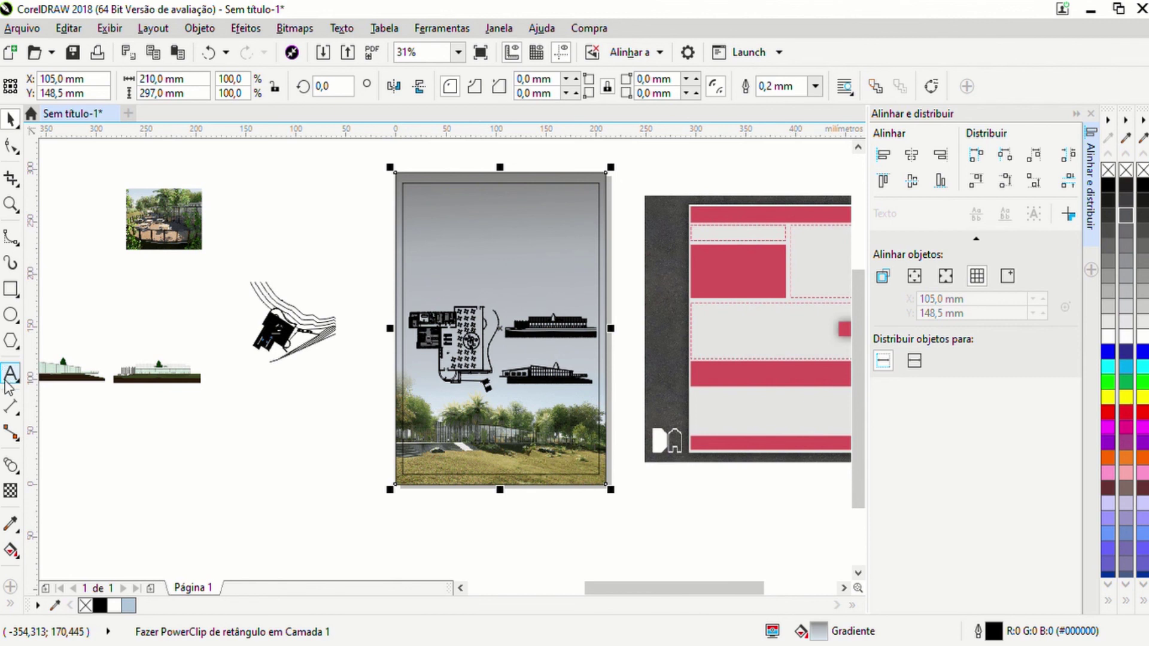
Step: Add the artistic text title "Restaurante SOFT MARKET" in the empty sky area above the floor plan
click(73, 374)
key(F8)
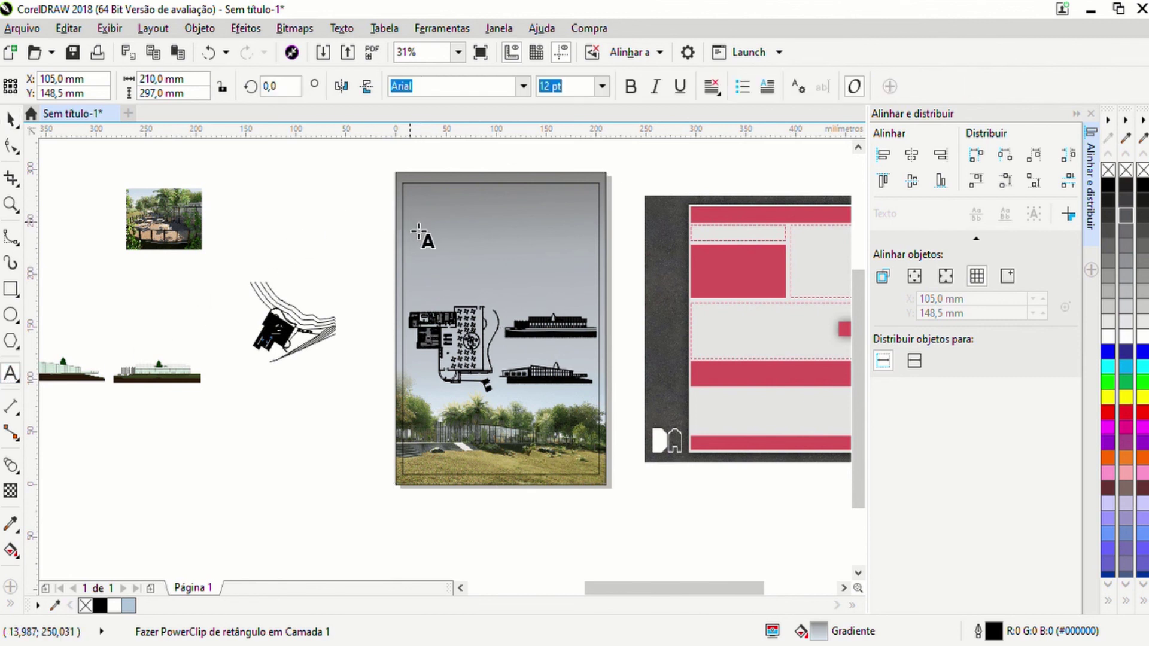
click(417, 249)
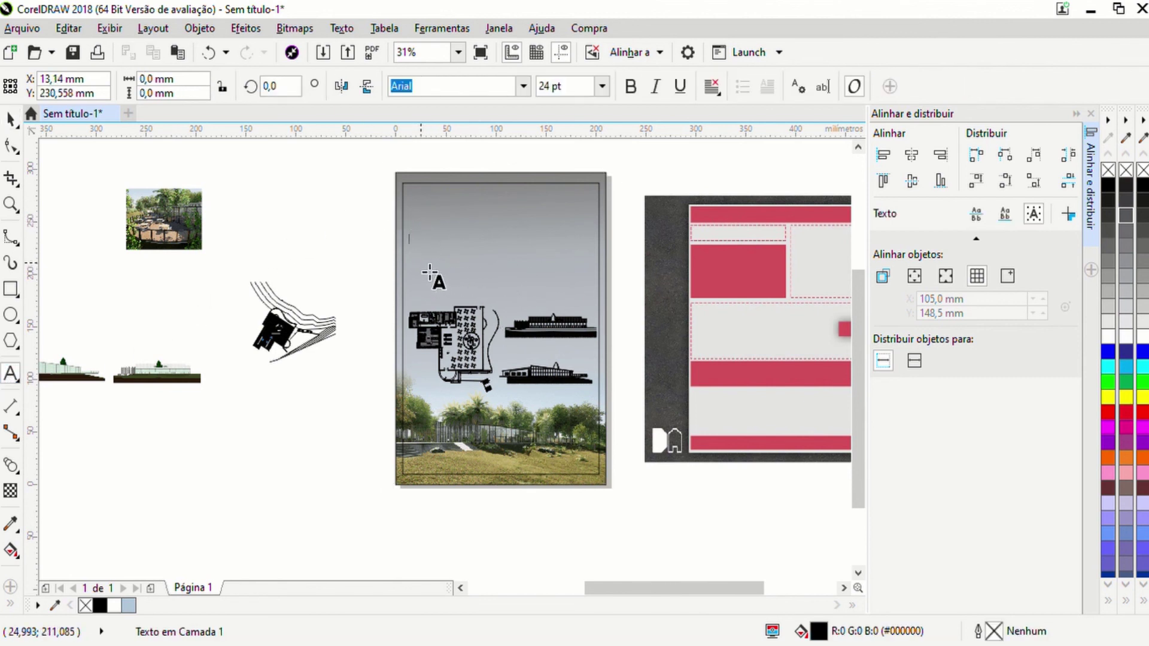
text(Res)
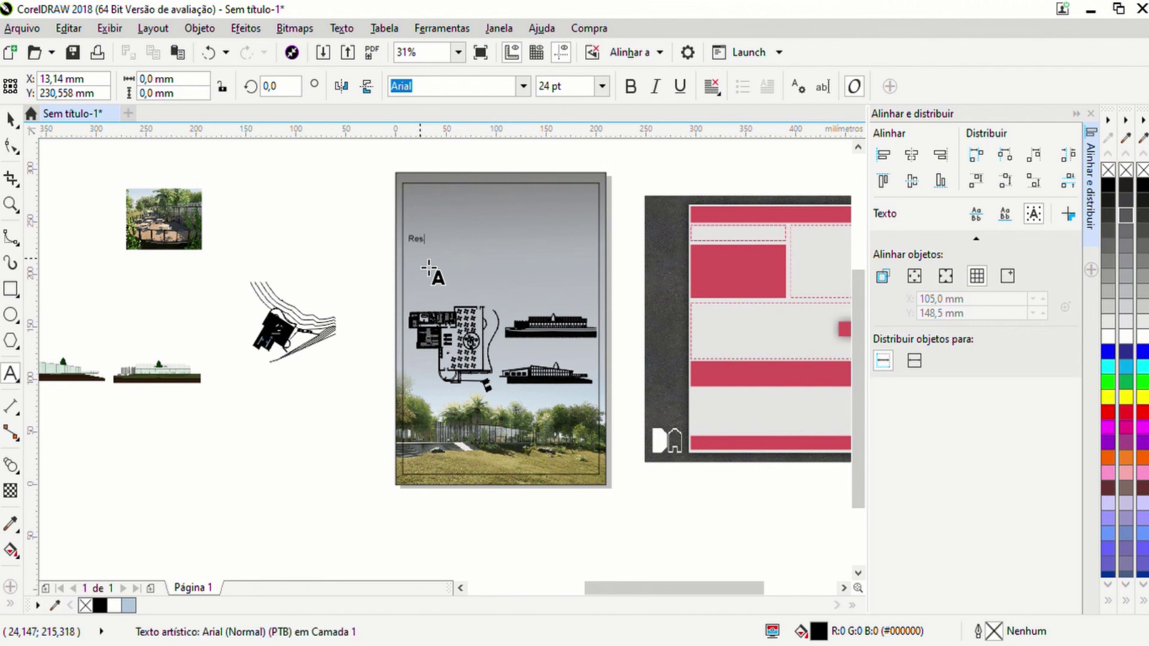
text(taurante SOFT mARKE)
key(BackSpace)
key(BackSpace)
key(BackSpace)
key(BackSpace)
text(AERKE)
Step: Enlarge the title to about 36 pt, roughly 161 mm wide, and move it to the upper edge inside the margin frame
click(10, 121)
drag(486, 242, 596, 234)
drag(516, 210, 504, 212)
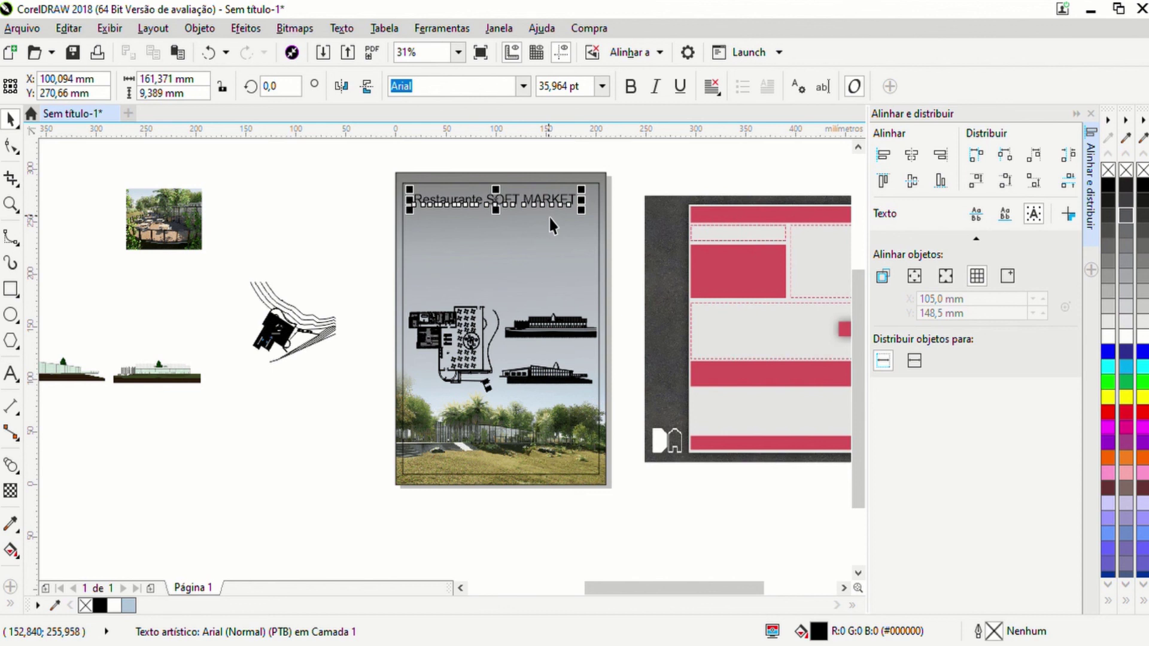
Step: Break the title apart into separate words, moving "Restaurante" just above the floor plan and "MARKET" below and right of "SOFT"
key(ctrl+k)
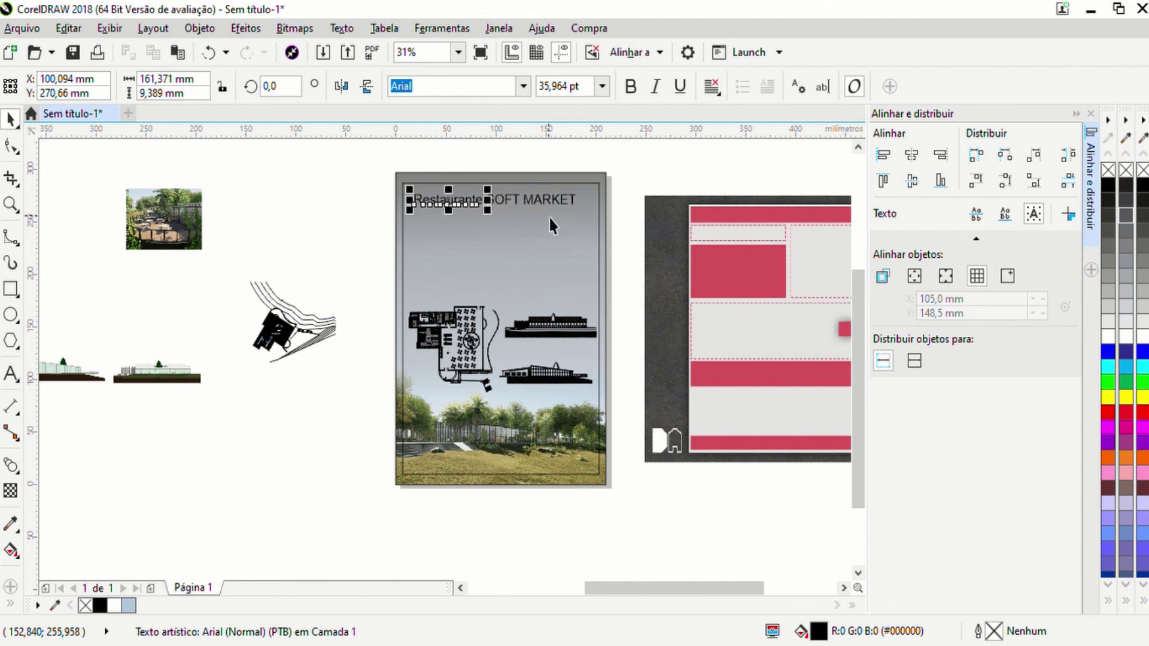
drag(445, 200, 462, 274)
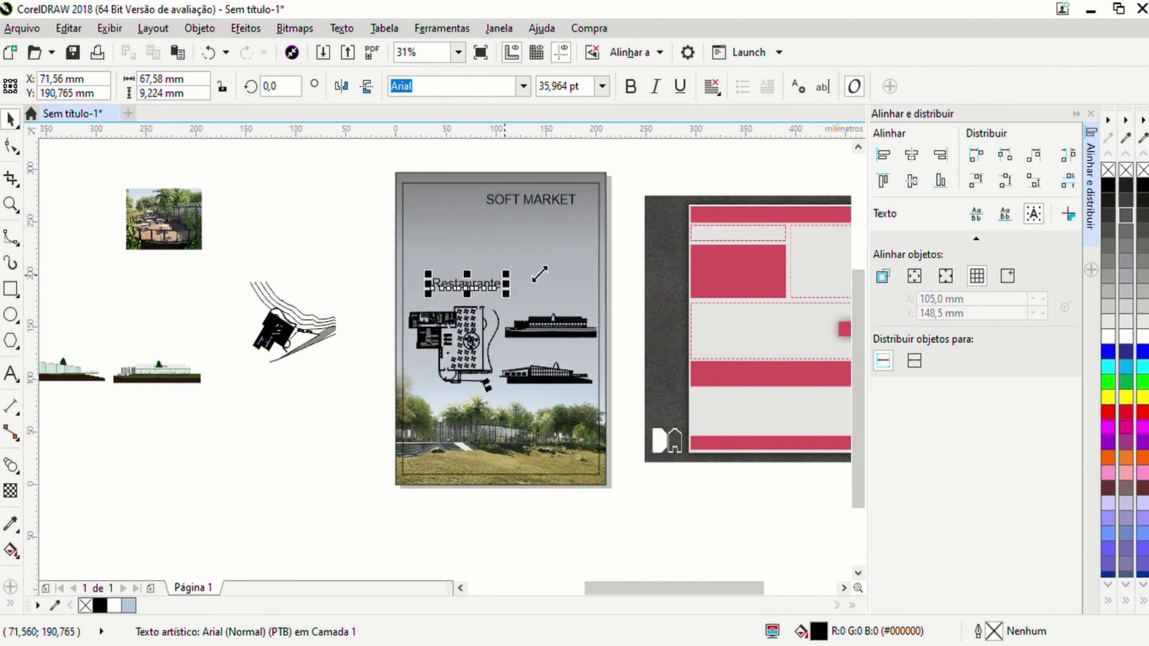
click(509, 200)
click(556, 208)
drag(555, 208, 539, 258)
Step: Break the word "Restaurante" apart into single letters and move the "R" and first "e" above the remaining letters
click(477, 288)
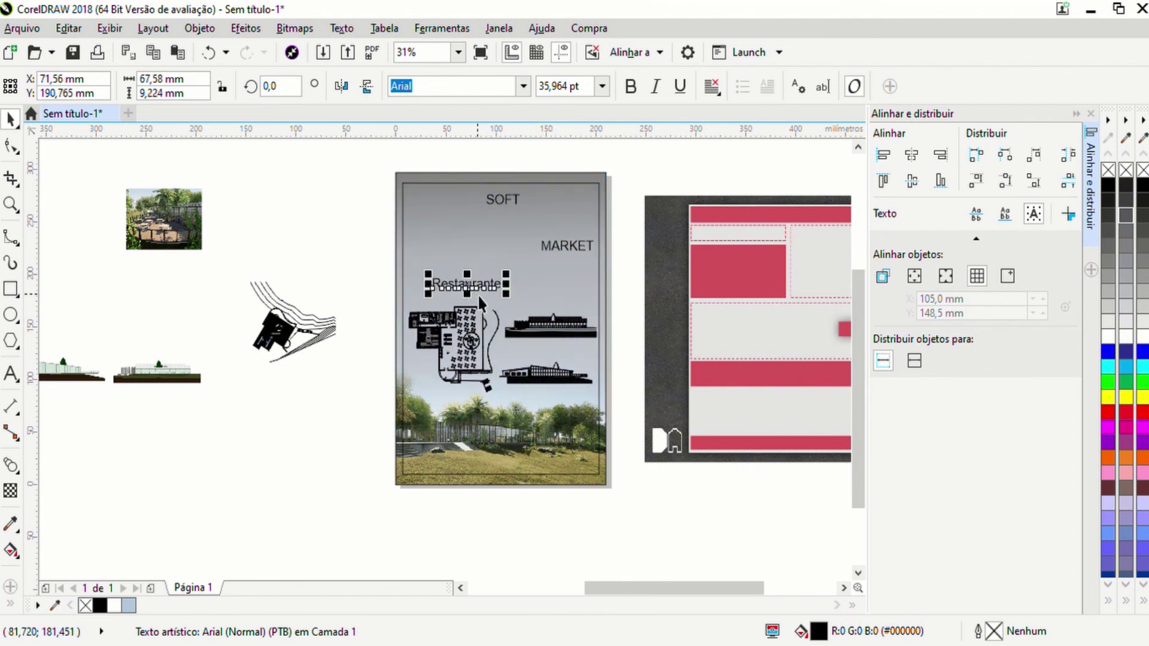
key(ctrl+k)
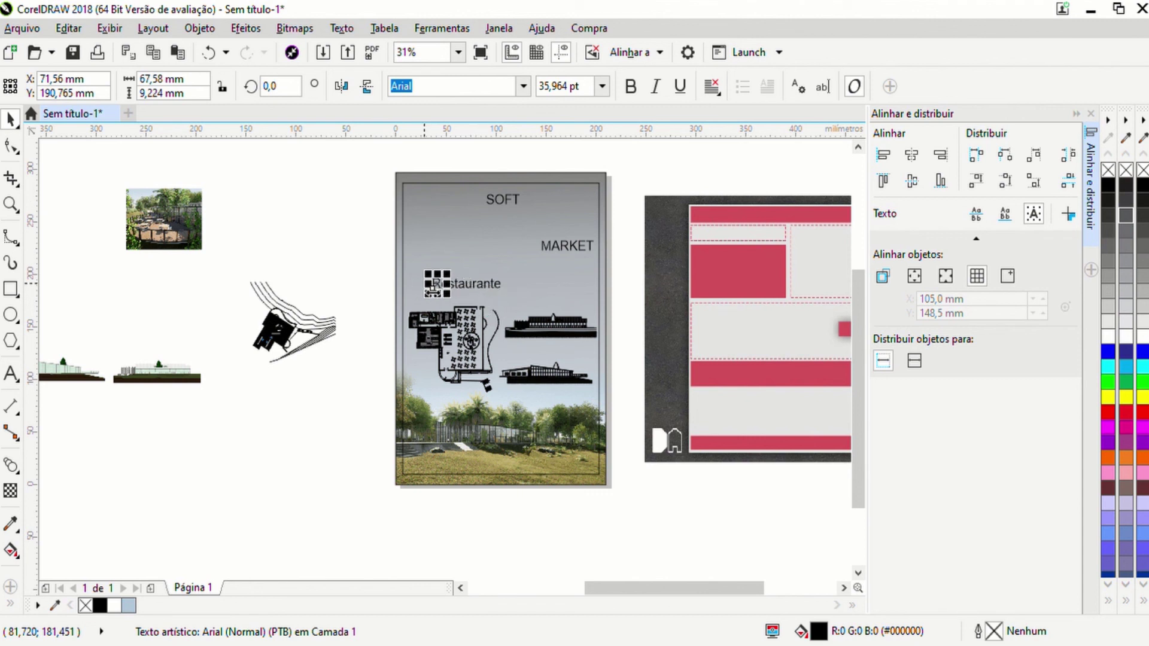
drag(437, 285, 426, 234)
drag(447, 288, 455, 245)
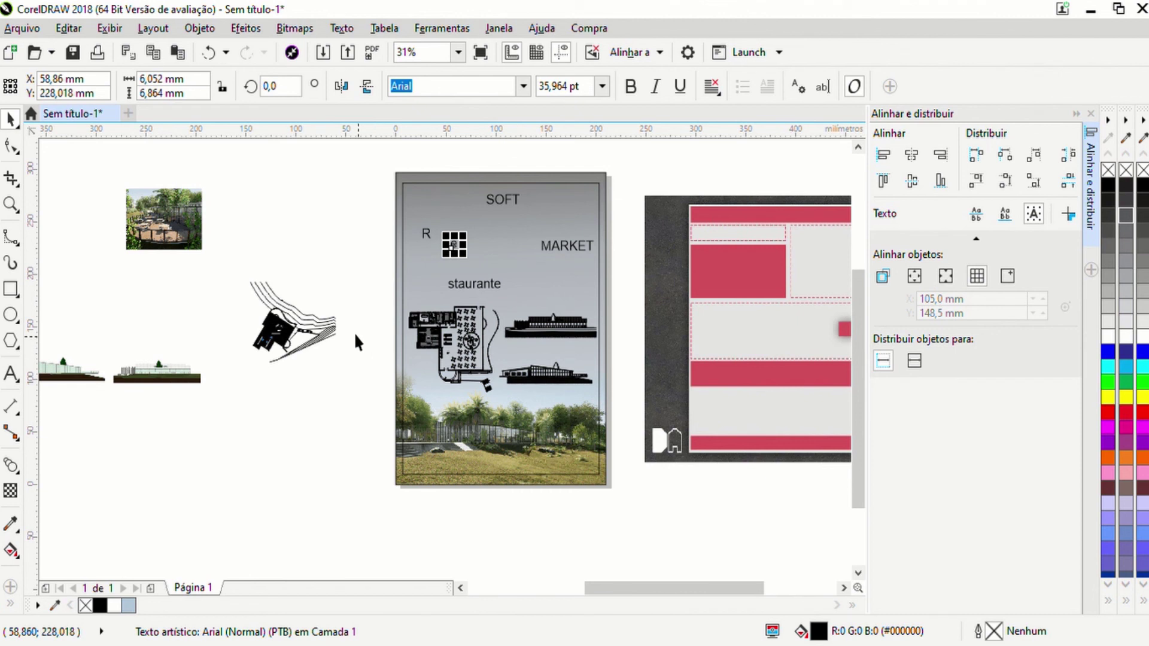
Step: Select the separated title words and letters on the upper half of the board
click(324, 250)
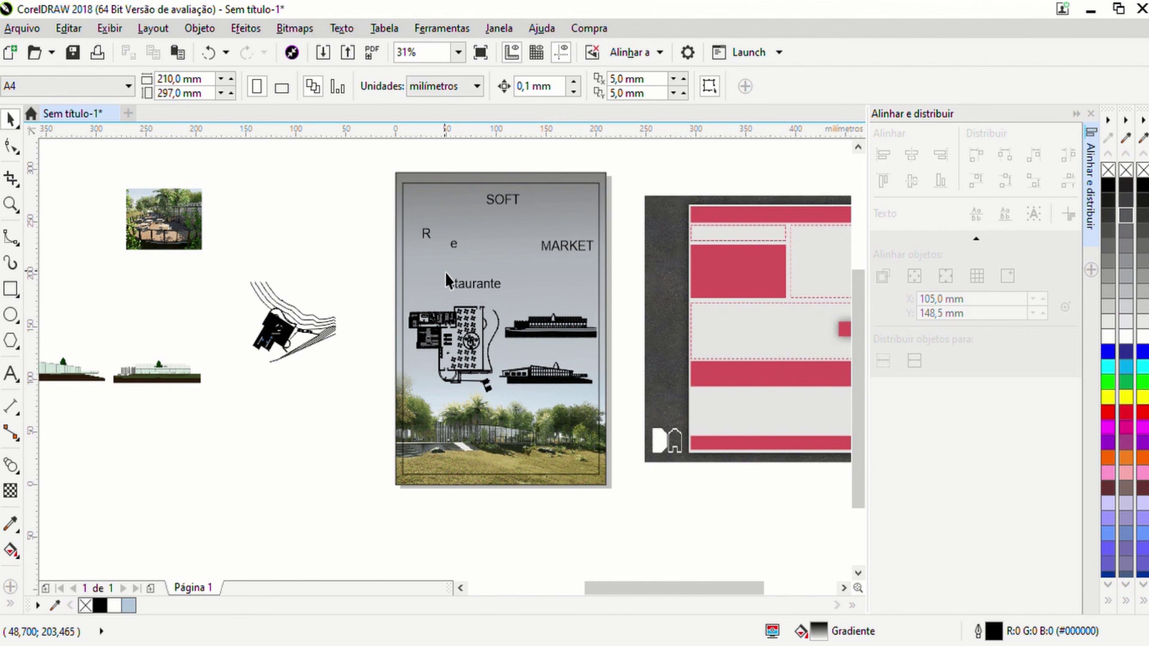
drag(338, 161, 447, 174)
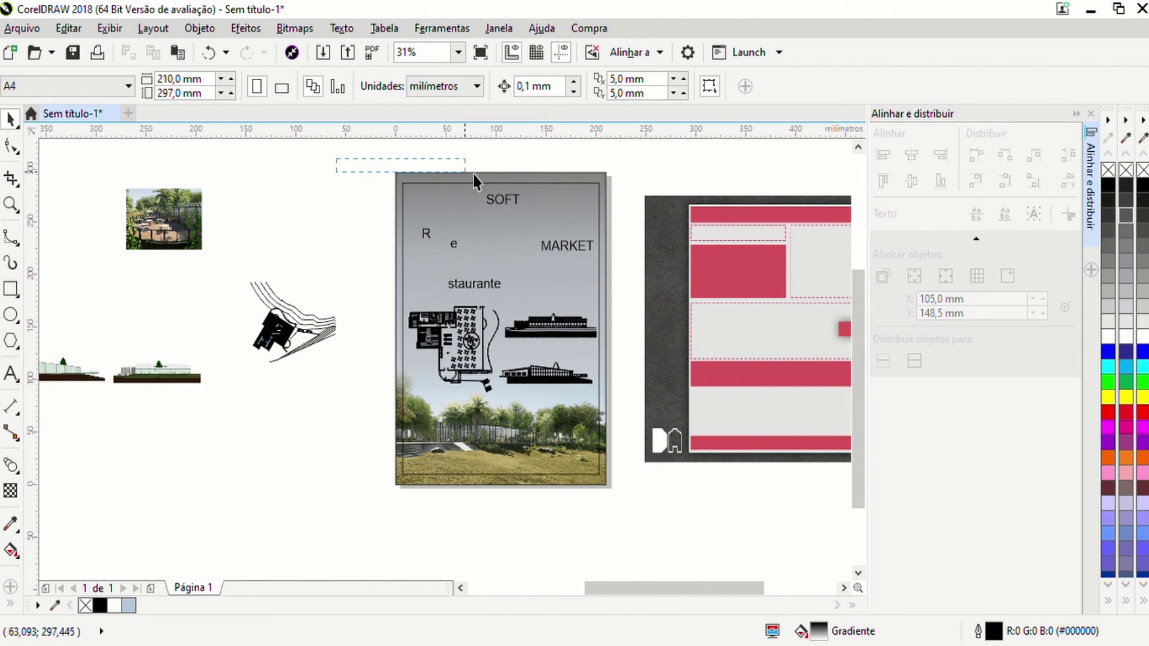